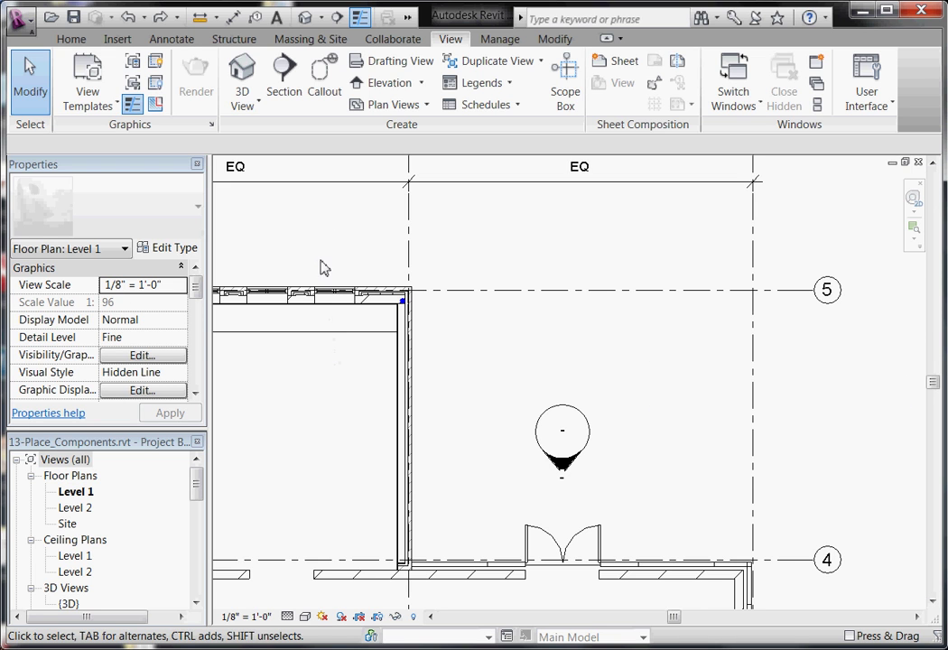
- Place a Wall Section cutting vertically through the exterior wall along grid 5, starting inside the building, and open its view
click(283, 86)
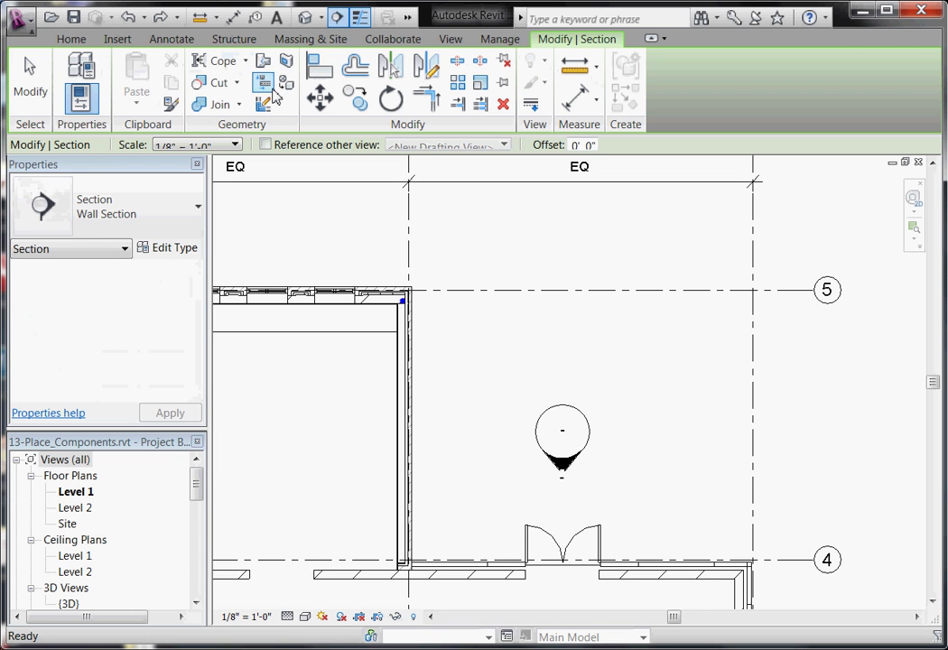
click(198, 207)
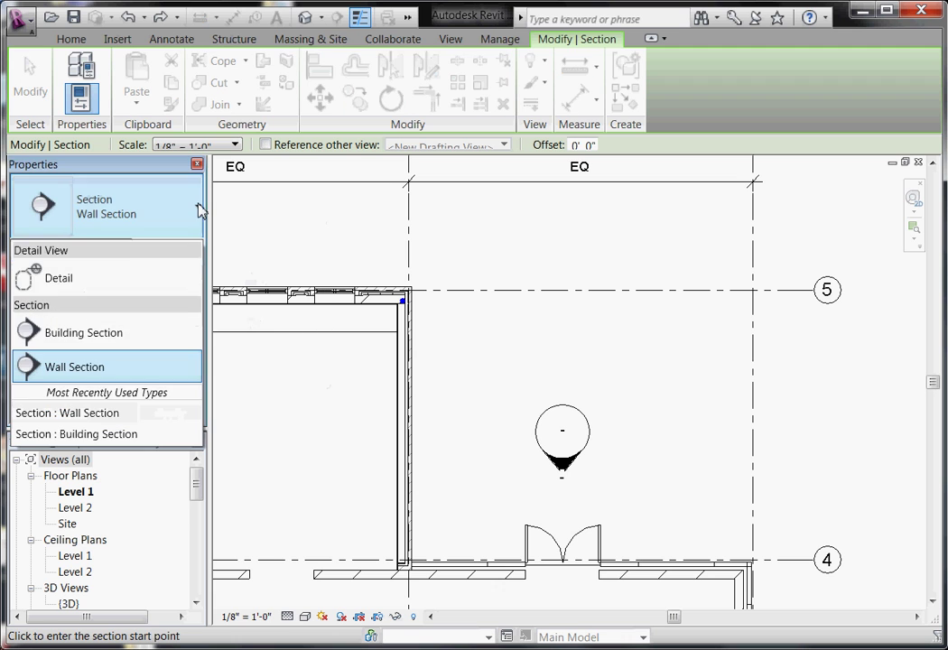
click(153, 366)
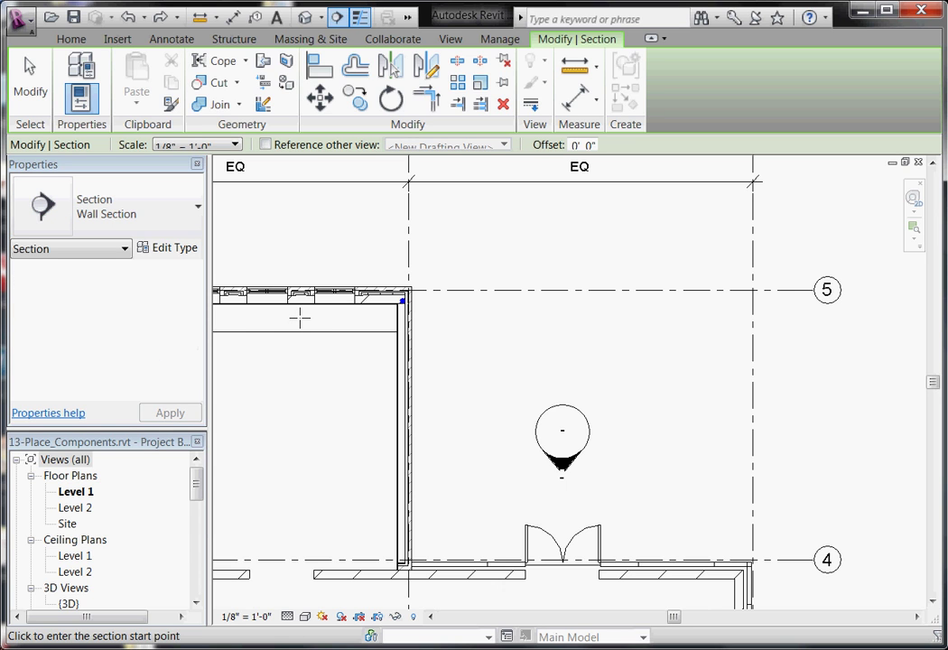
click(338, 354)
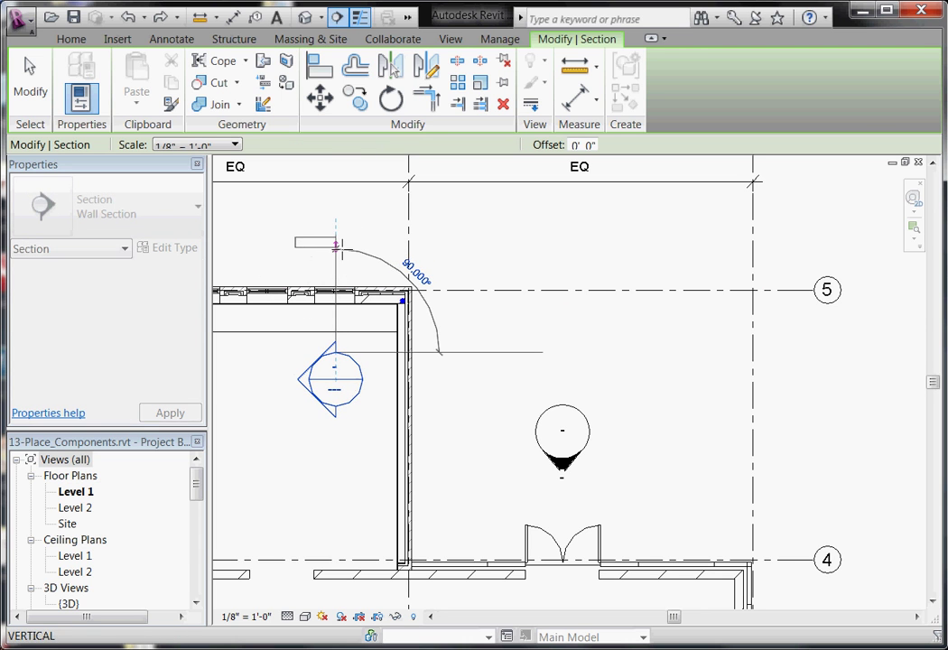
click(338, 244)
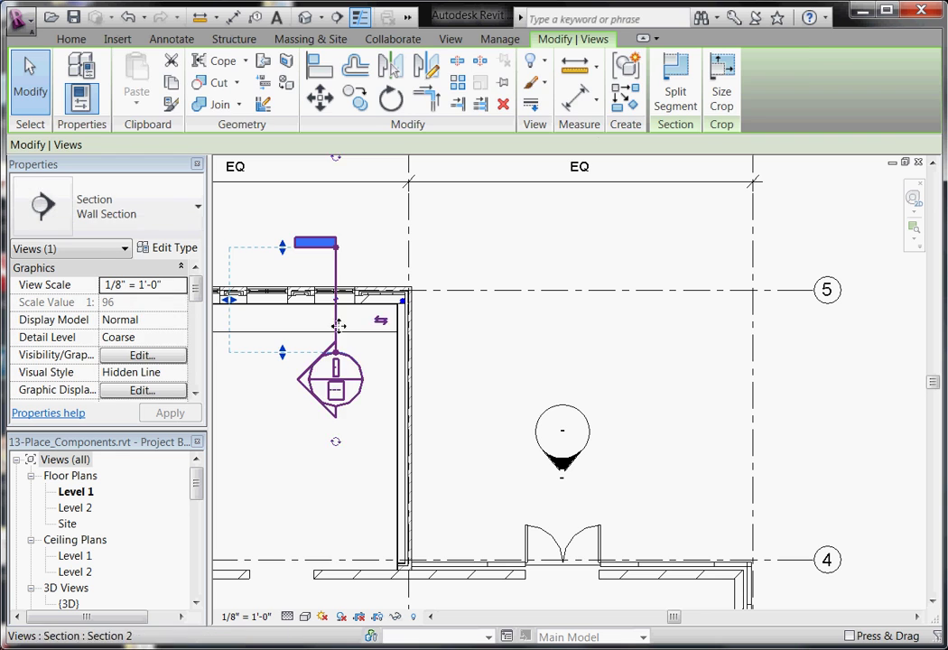
click(312, 406)
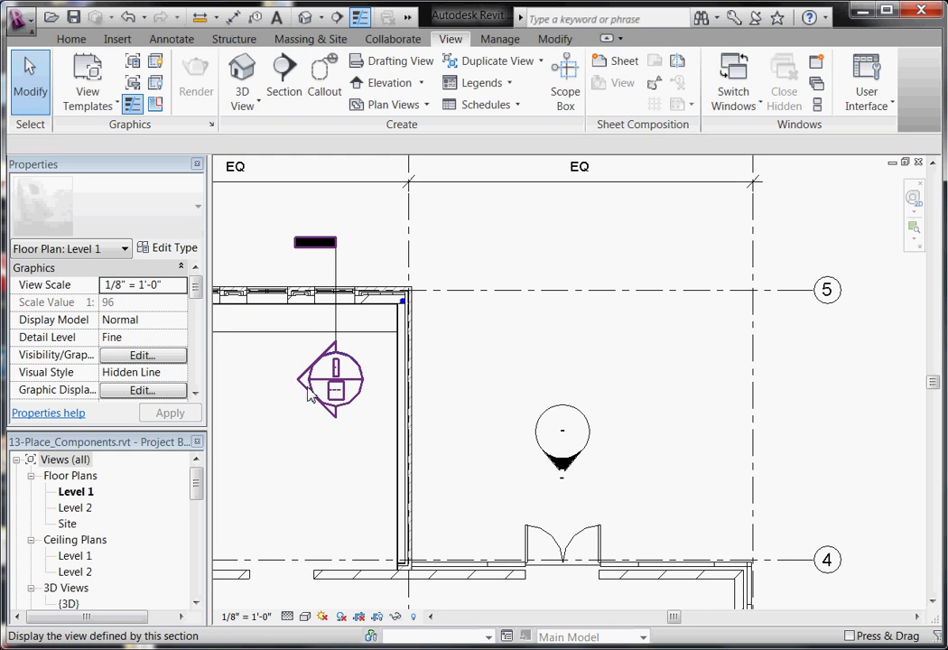
double_click(311, 389)
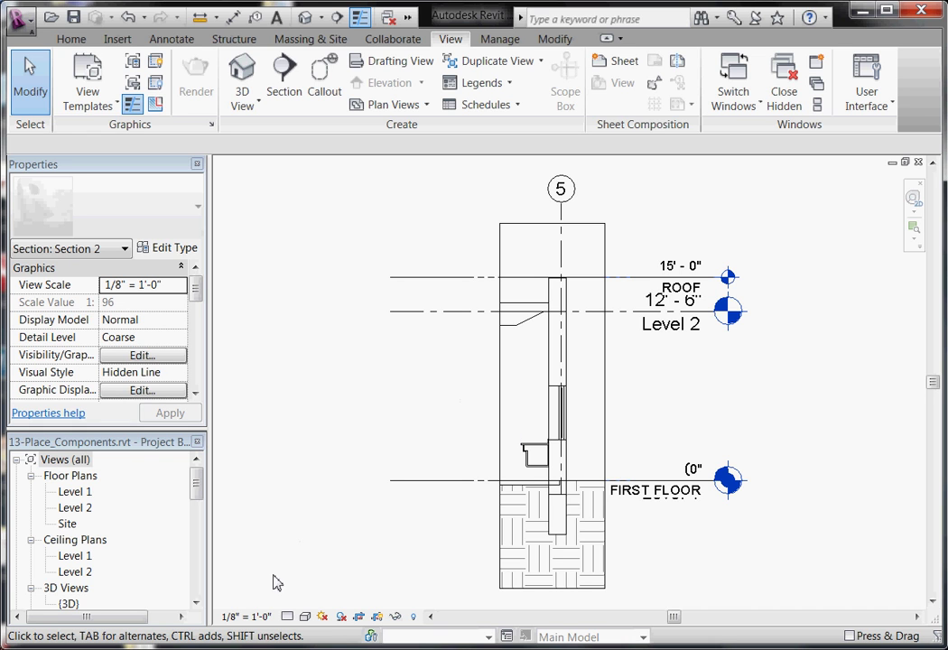
- Set the section view's scale to 3/4" = 1'-0" and its detail level to Fine
click(245, 617)
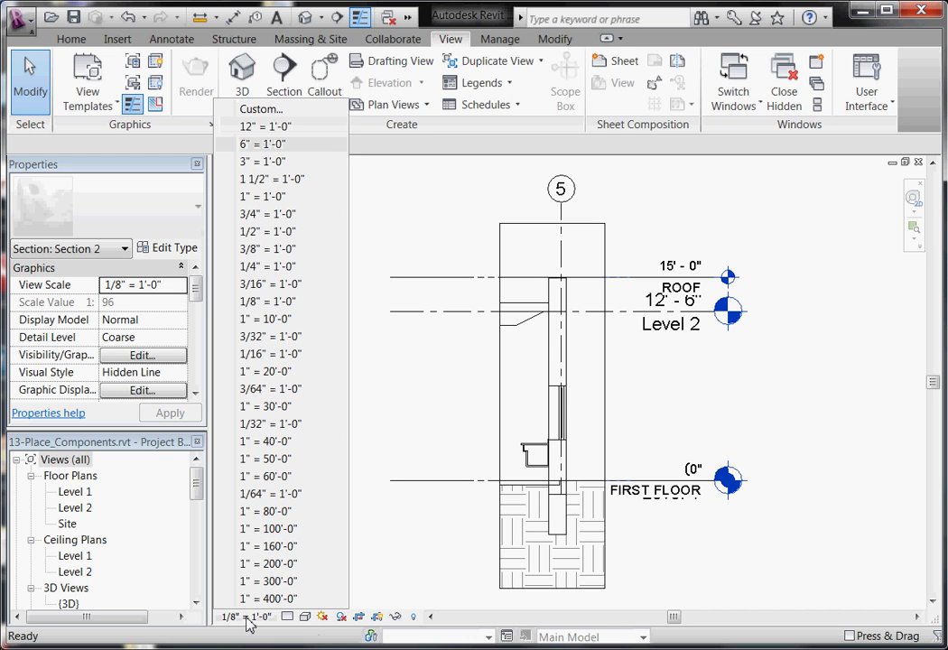
click(275, 219)
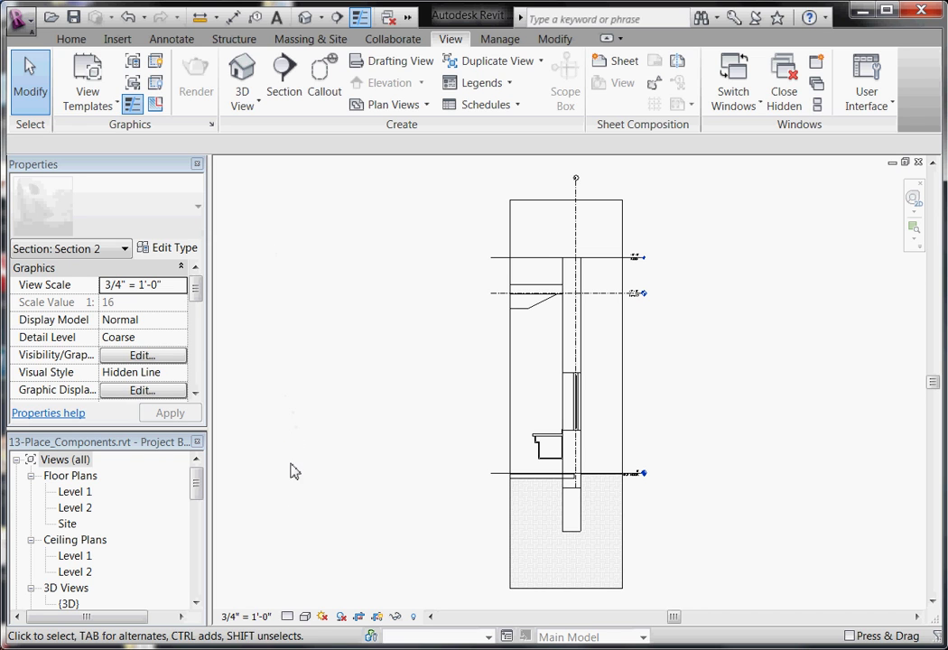
click(287, 616)
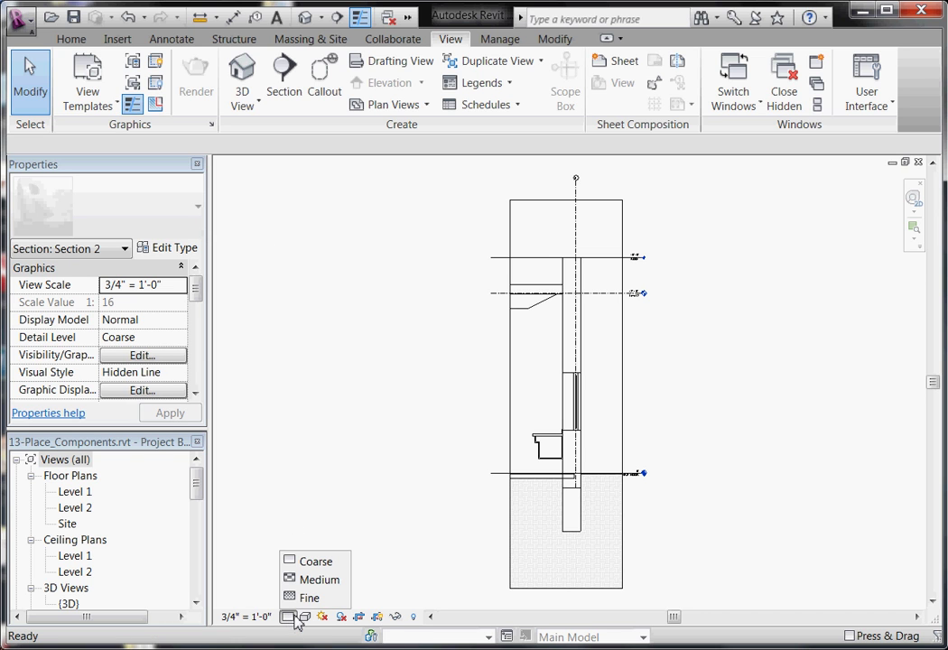
click(302, 597)
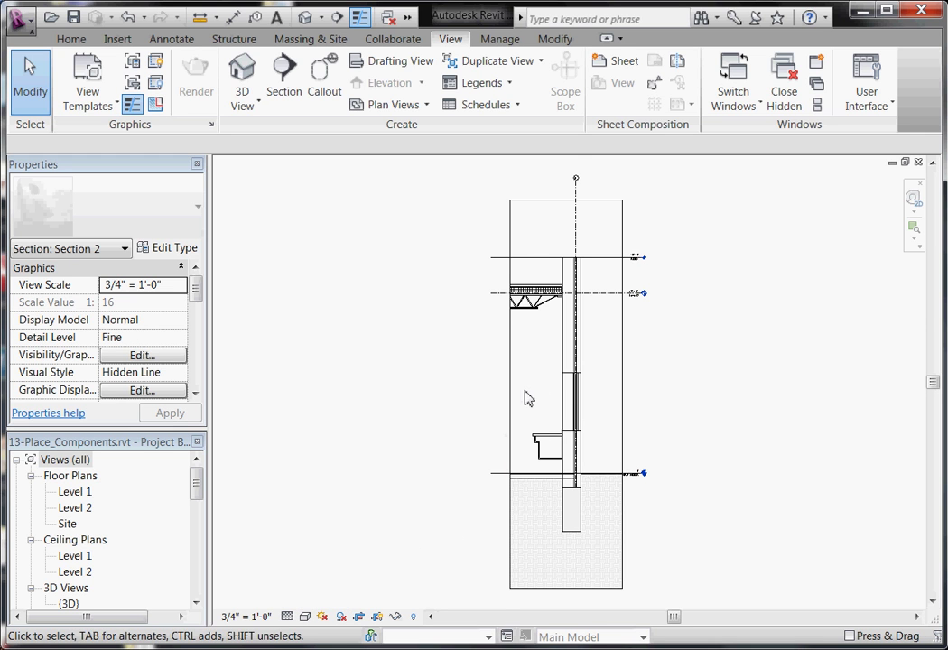
- Examine the wall section where the roof and joist meet the wall, and where the slab and foundation meet its base
scroll(558, 327, up, 1)
scroll(560, 325, up, 1)
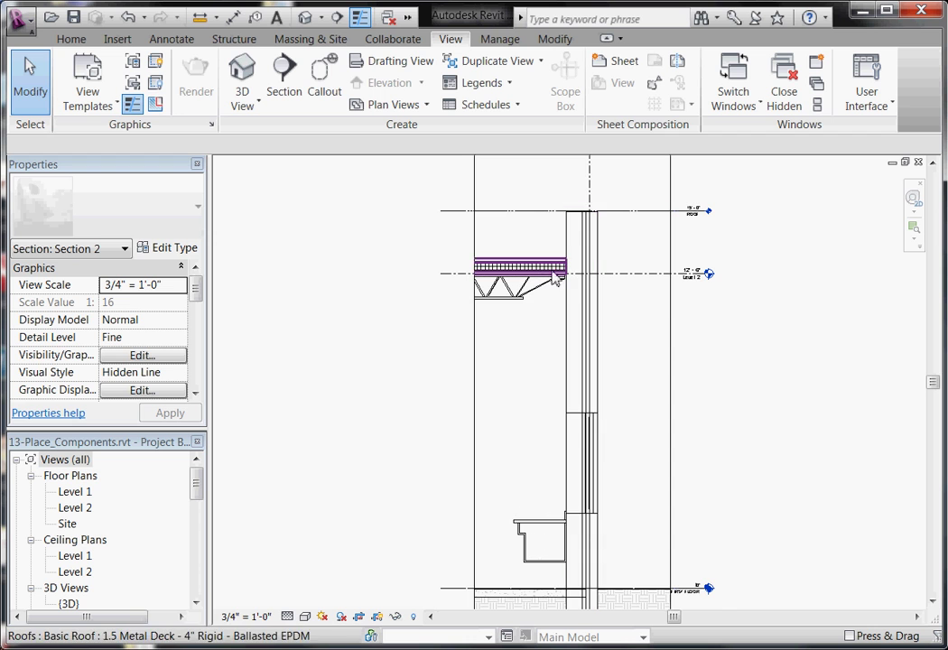
scroll(600, 280, down, 2)
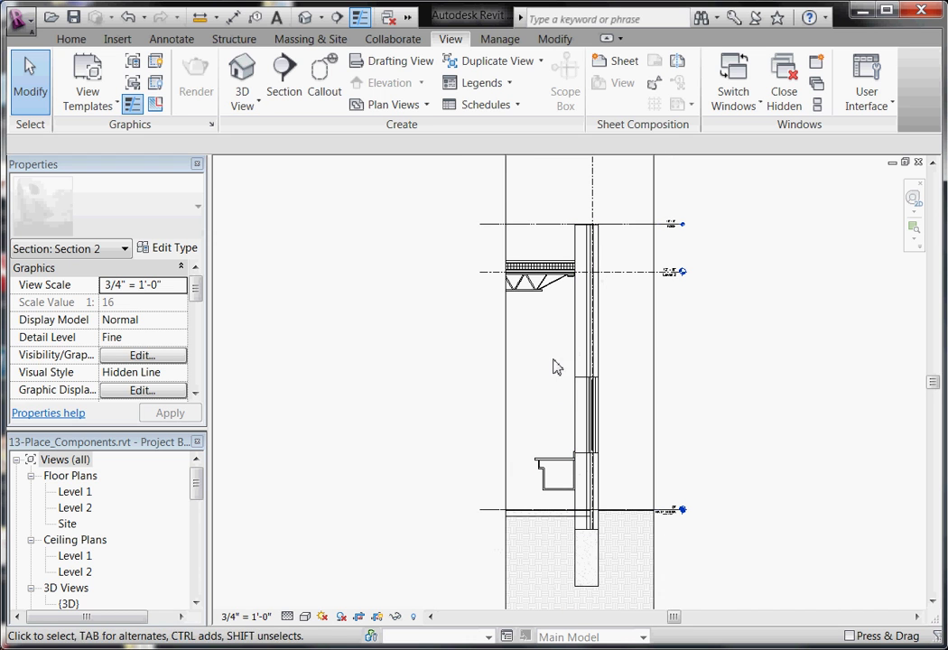
scroll(521, 285, up, 1)
scroll(520, 285, up, 1)
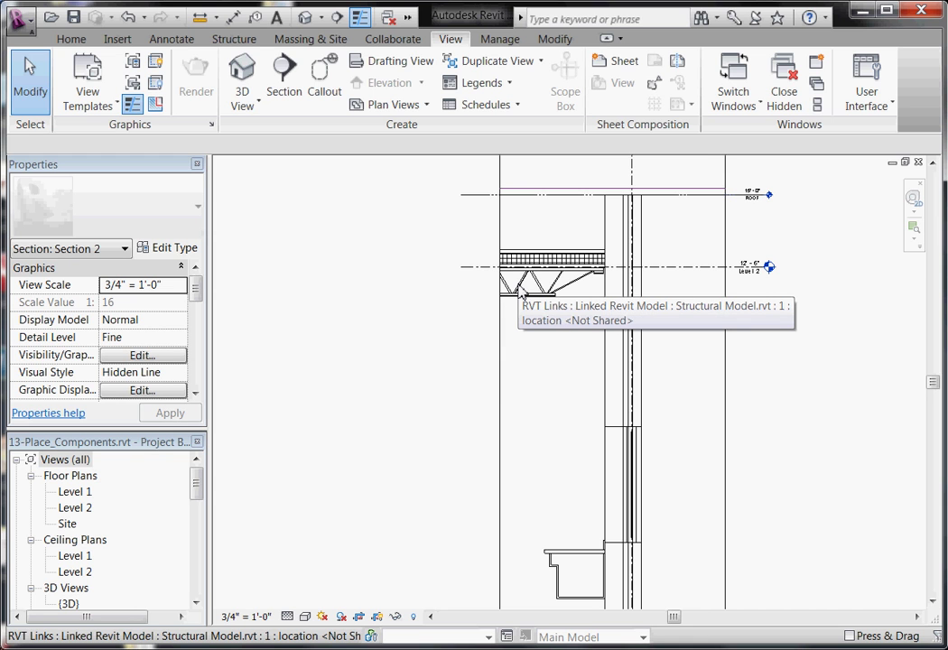
scroll(584, 284, down, 1)
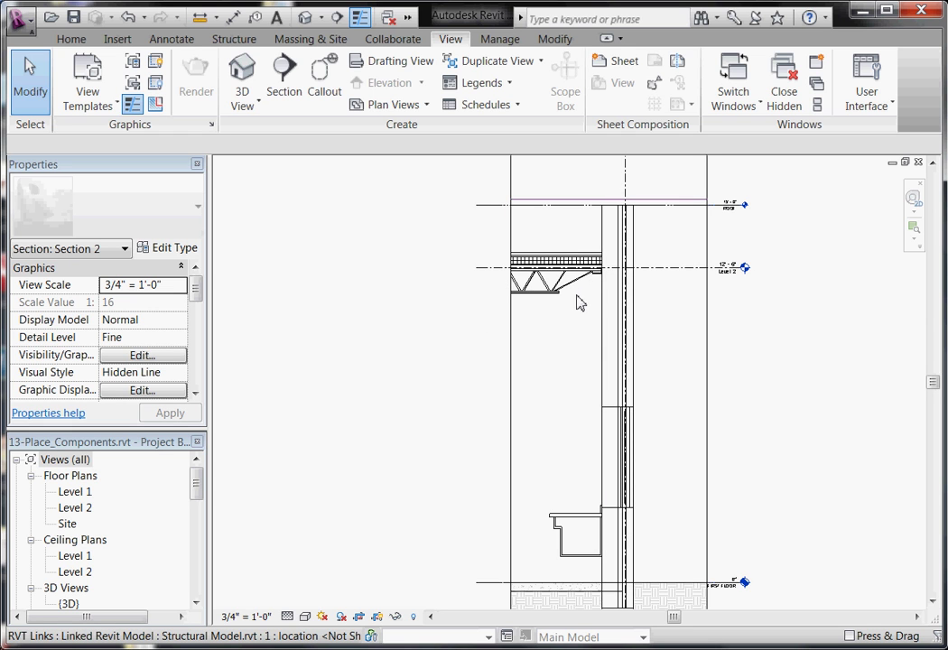
scroll(569, 306, down, 2)
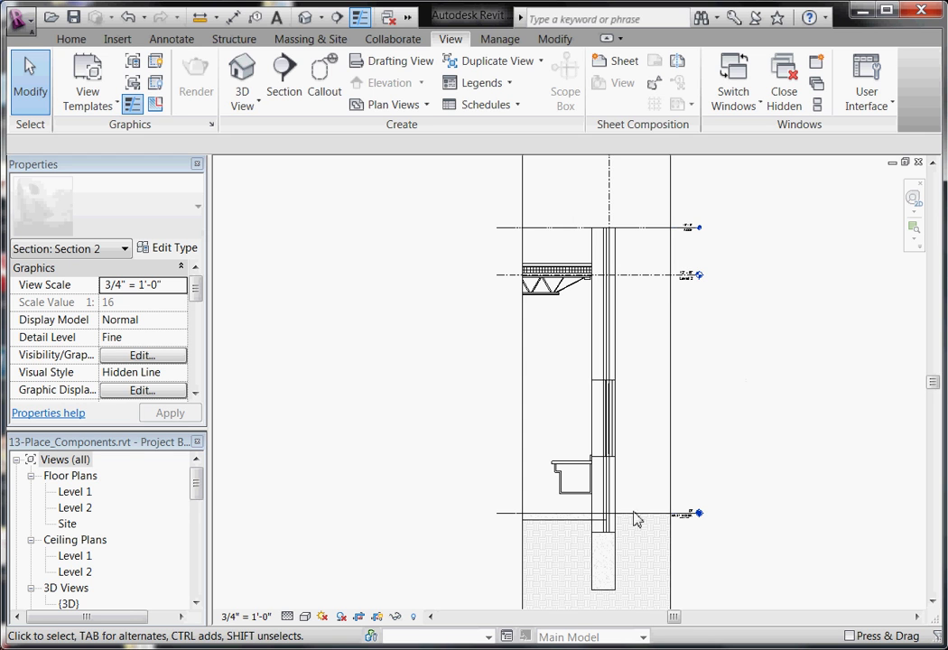
scroll(605, 534, up, 4)
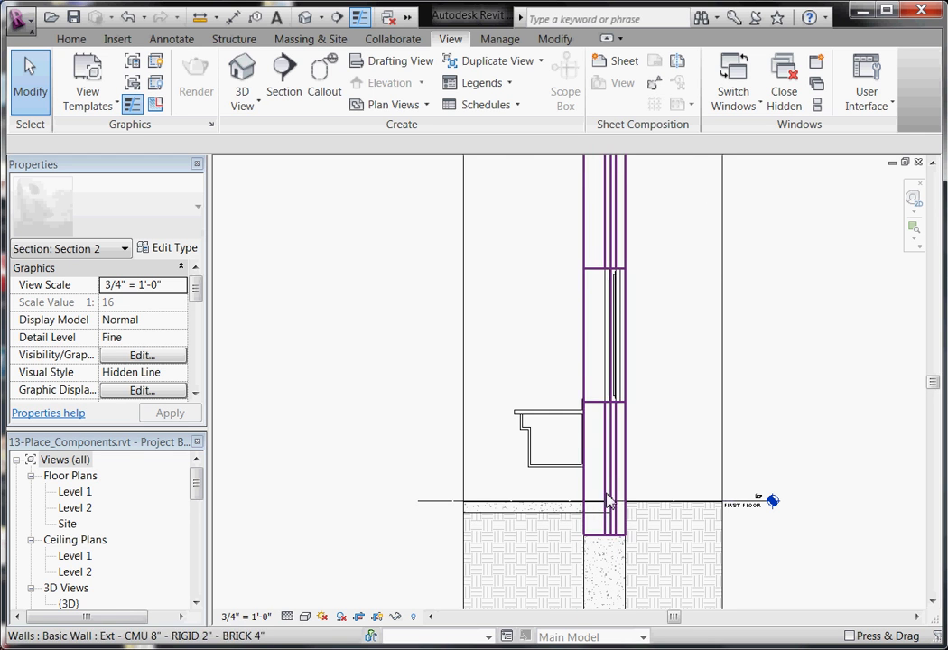
scroll(586, 425, down, 1)
scroll(596, 516, up, 1)
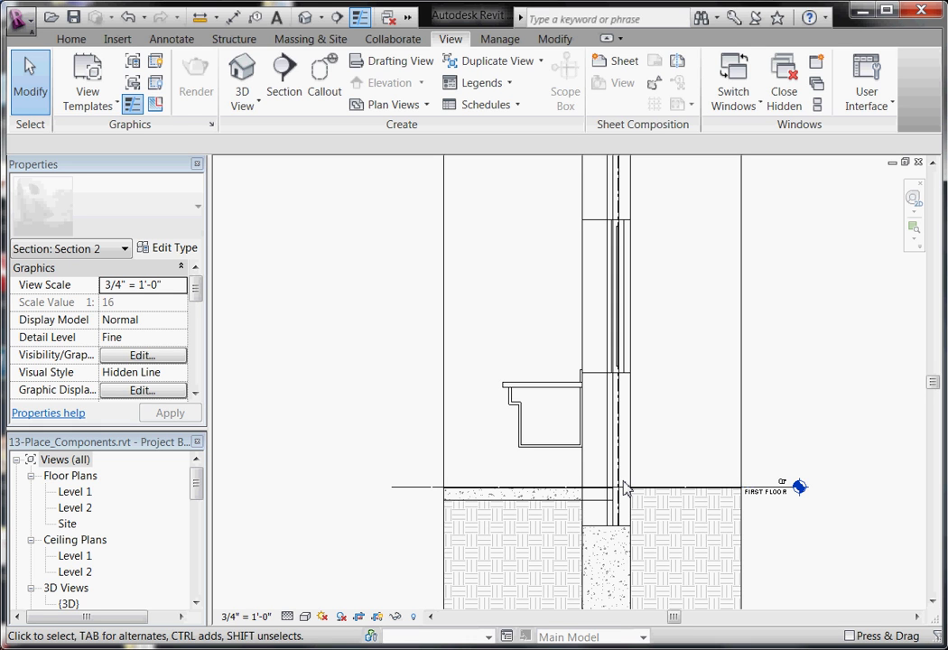
scroll(669, 526, down, 3)
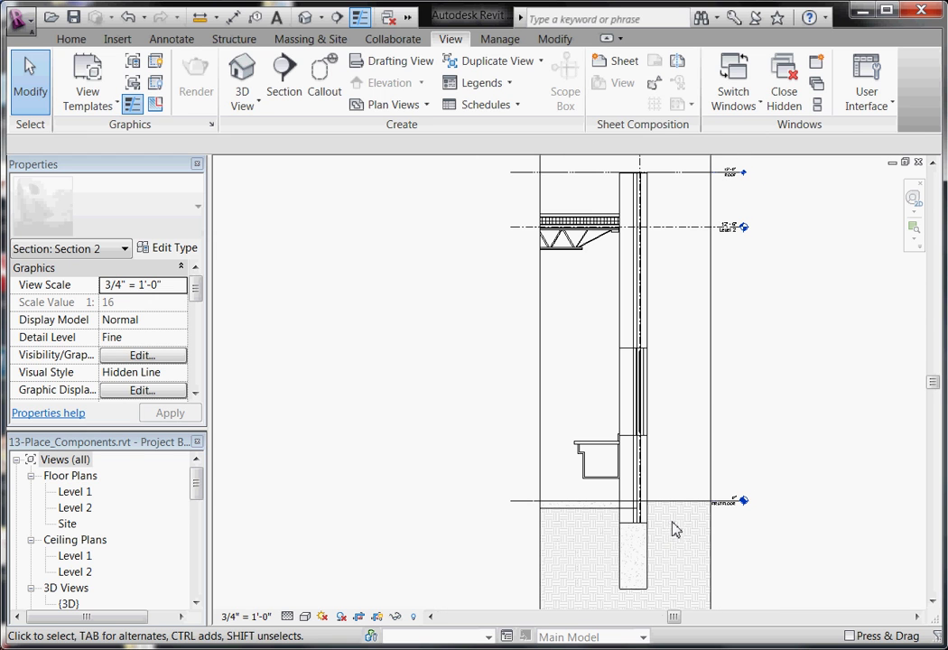
- Open the structure of the Ext - CMU 8" - RIGID 2" - BRICK 4" wall type for editing and preview it in section
click(635, 478)
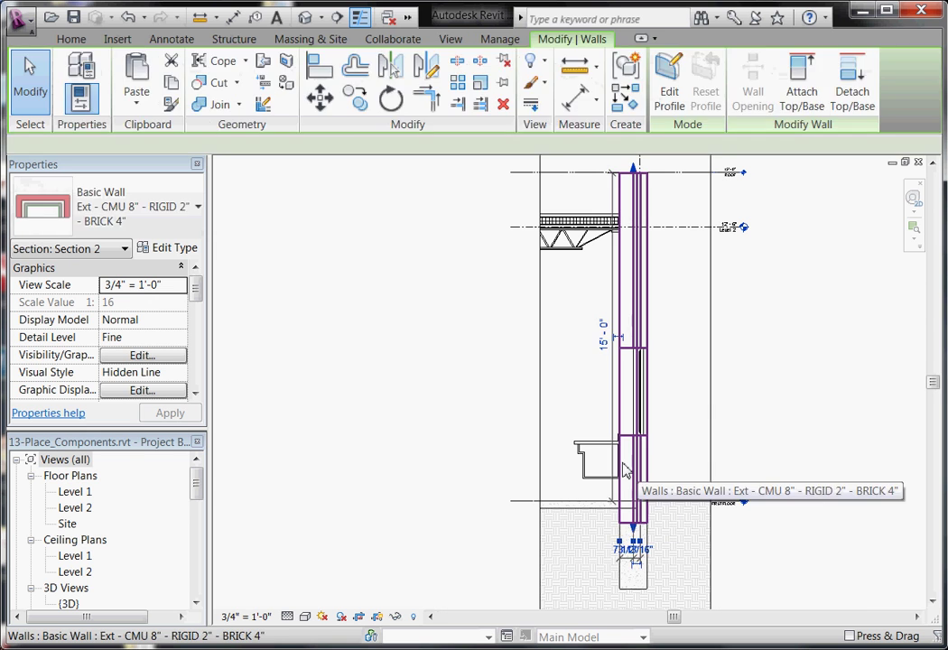
click(181, 252)
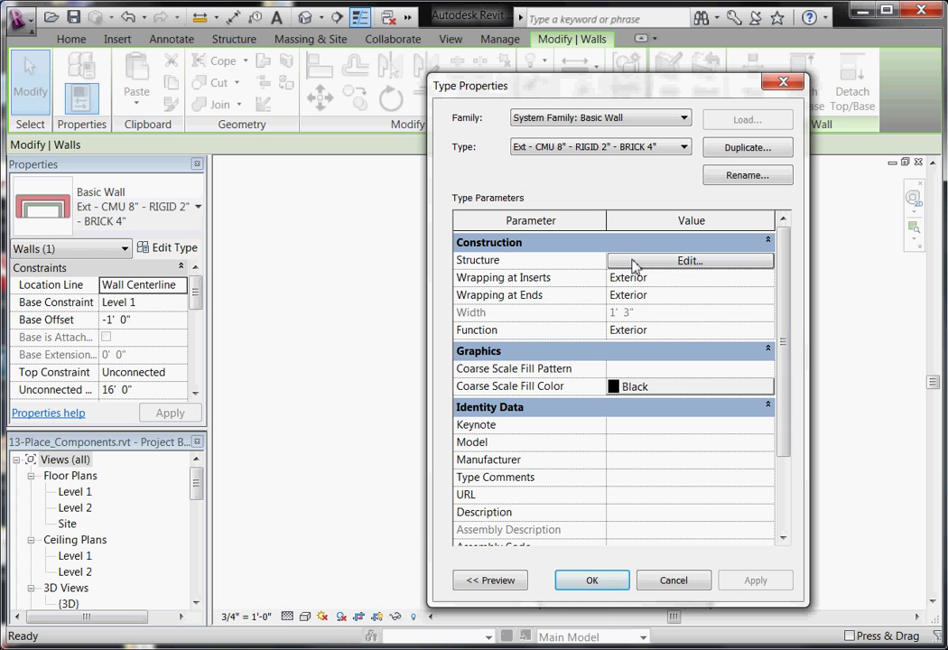
click(634, 261)
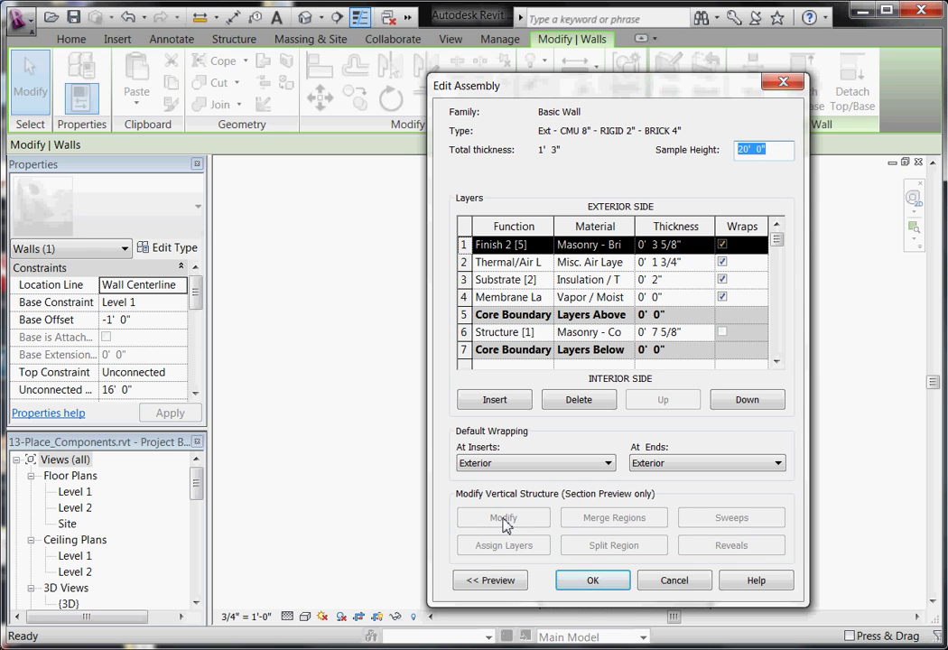
click(497, 581)
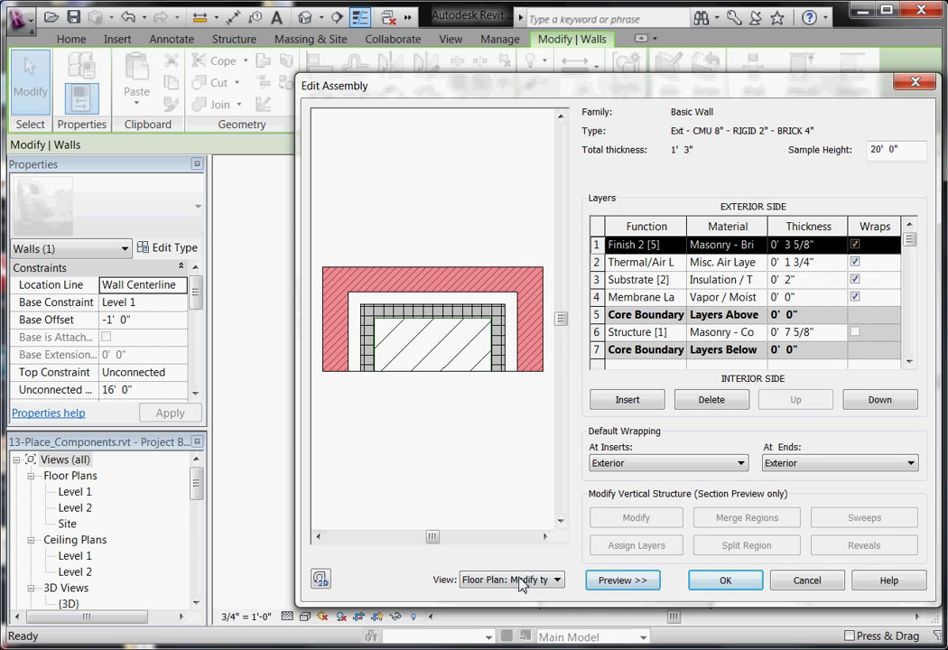
click(552, 583)
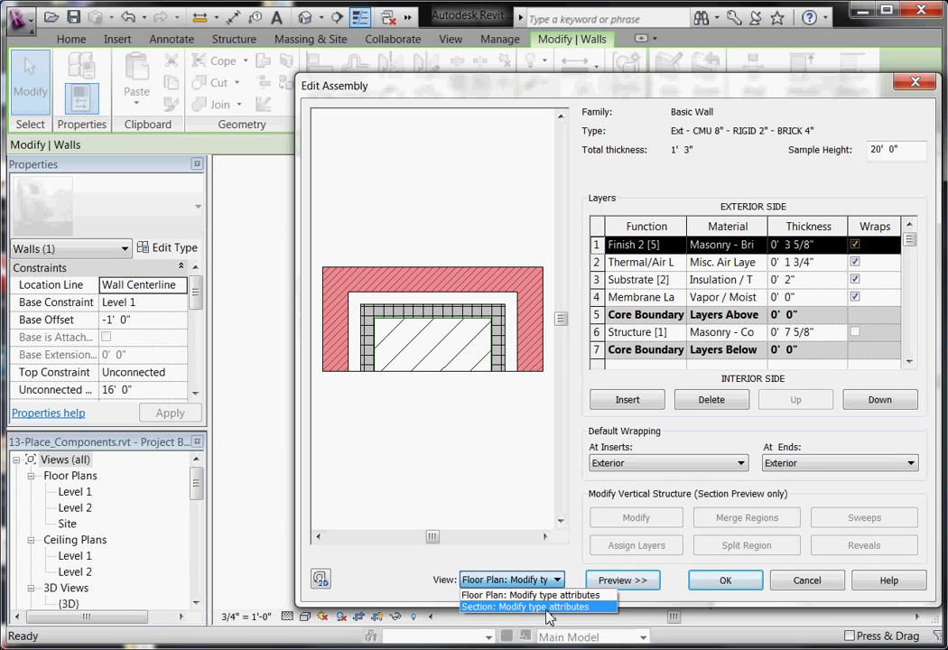
click(546, 608)
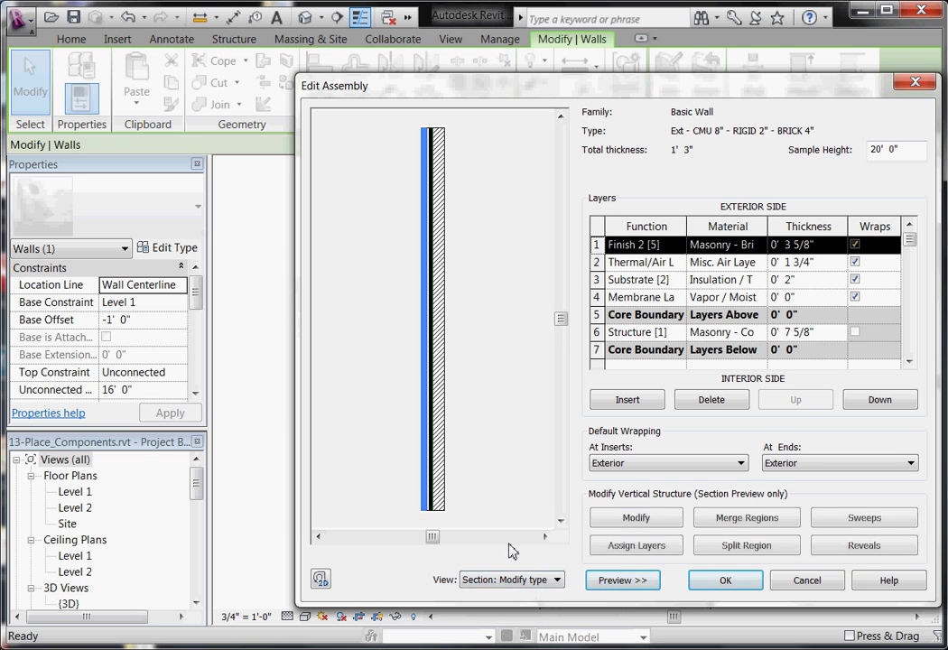
- Unlock the bottom edges of the brick and air layers in the wall assembly and accept the type changes
click(649, 524)
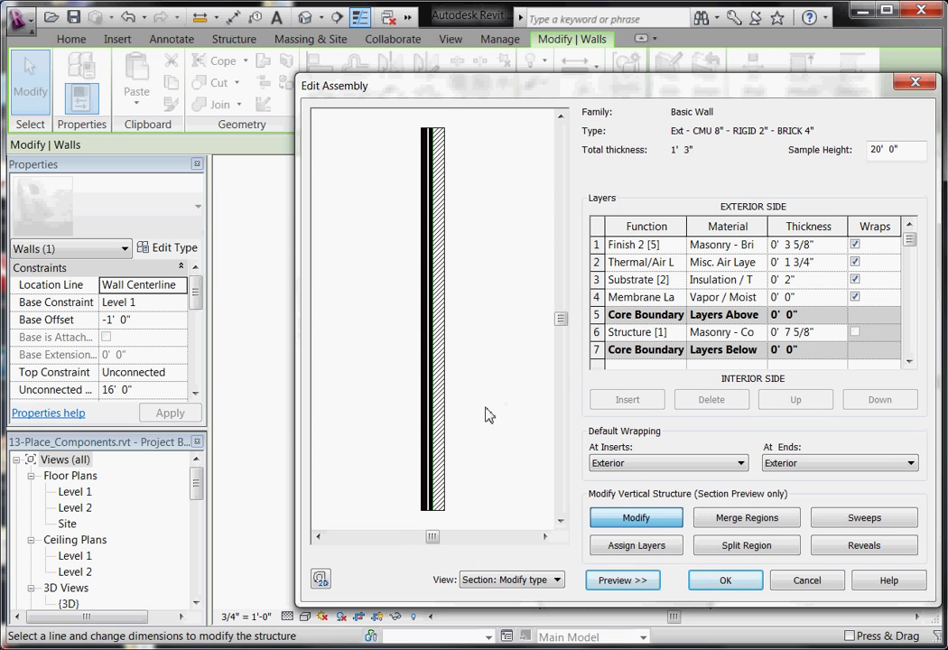
scroll(435, 521, up, 1)
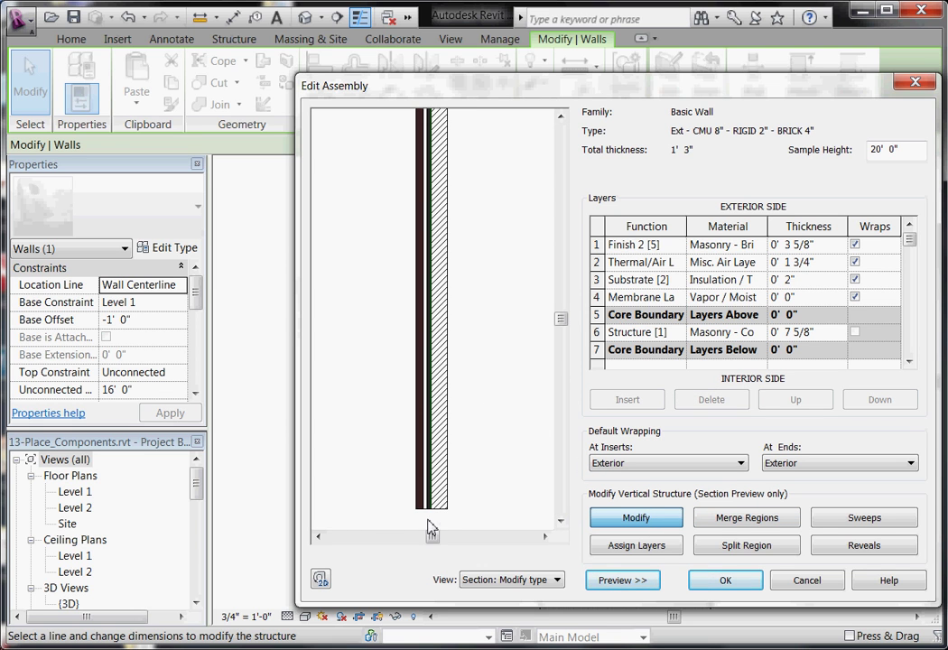
scroll(432, 530, up, 1)
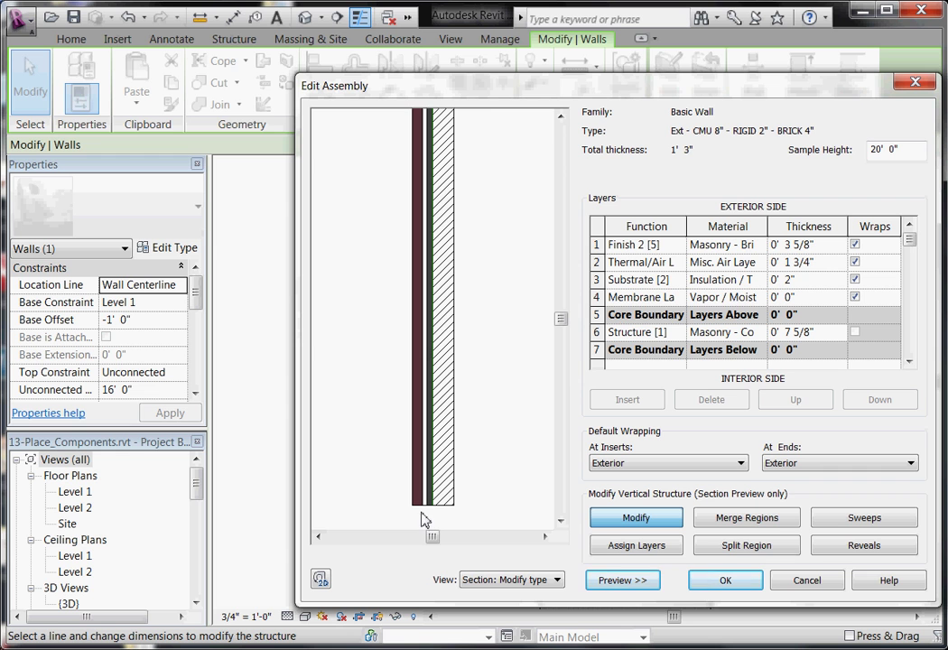
scroll(422, 517, up, 2)
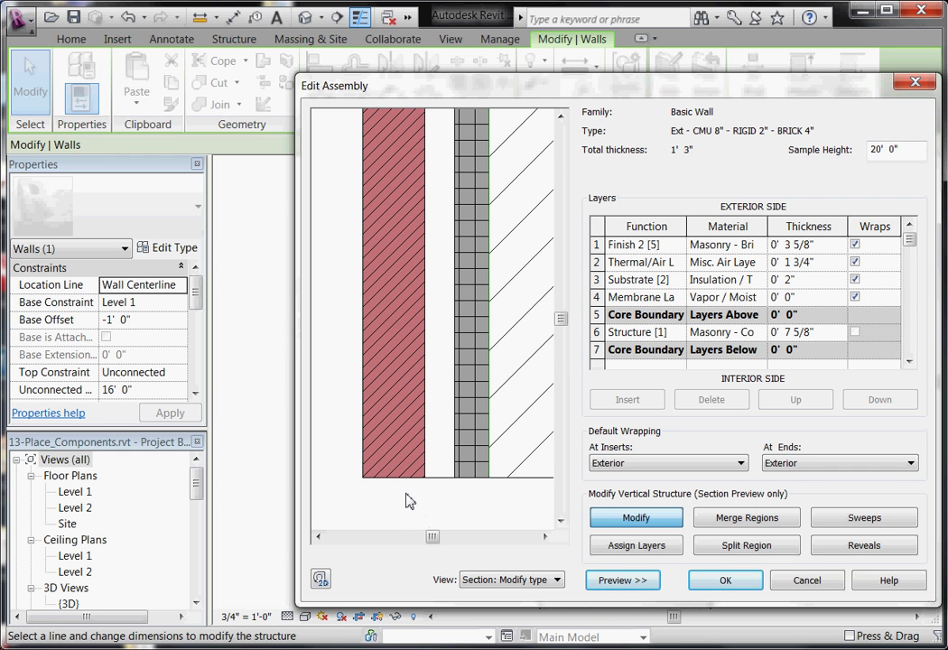
click(393, 484)
scroll(366, 485, down, 1)
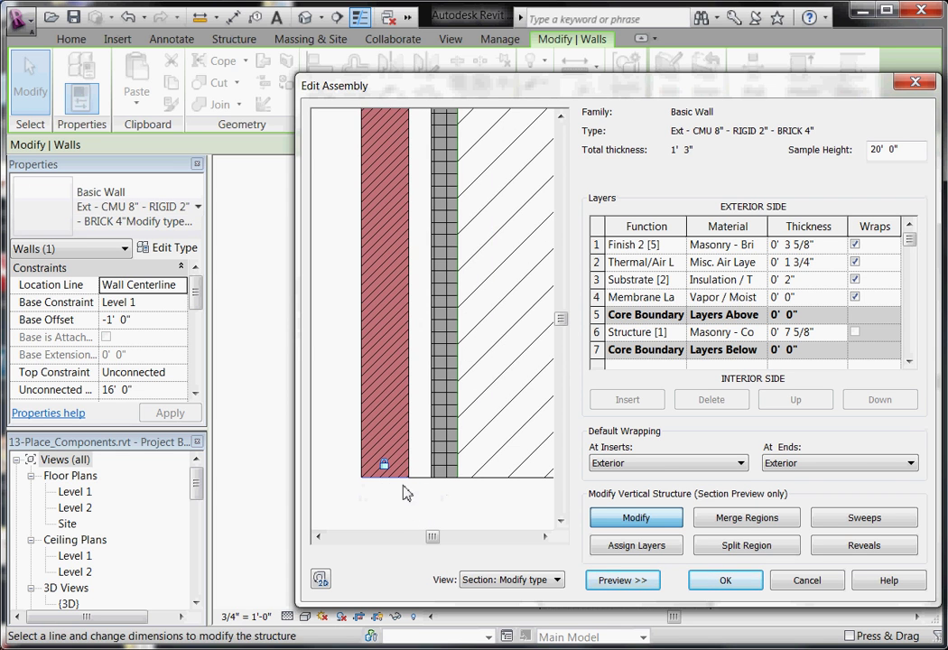
click(421, 483)
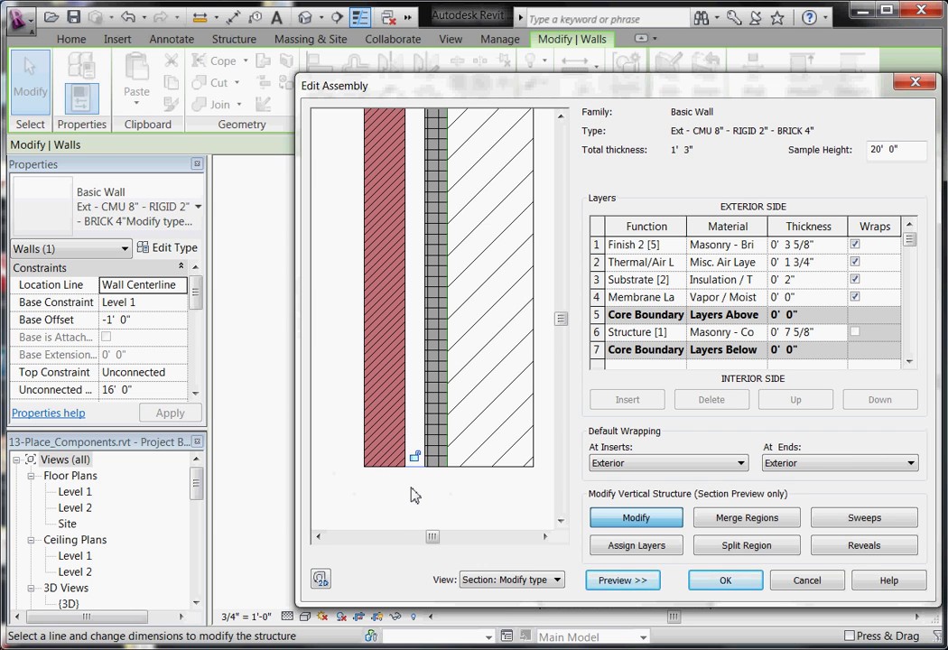
scroll(390, 449, down, 1)
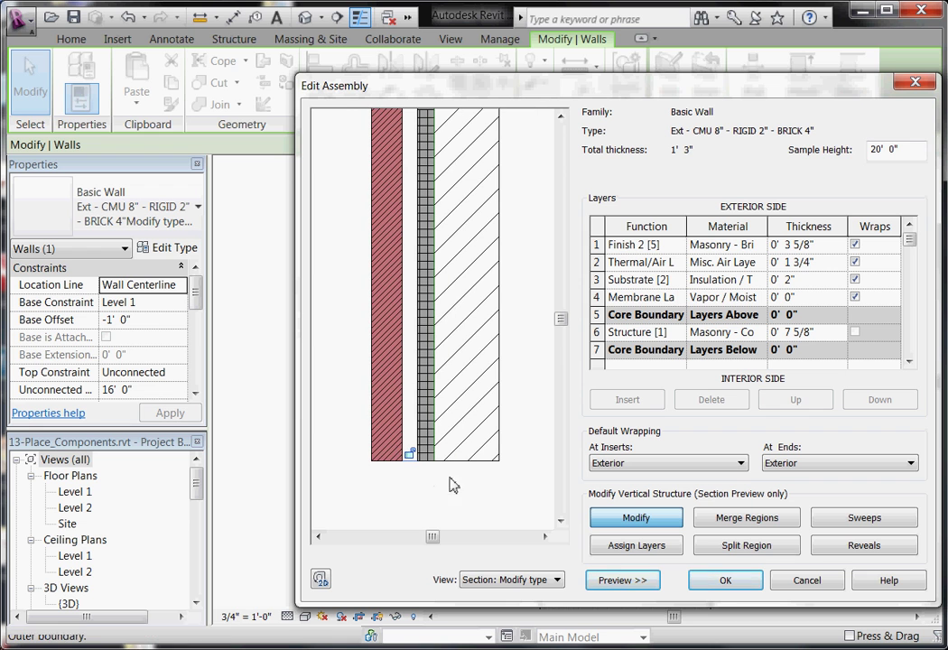
click(719, 582)
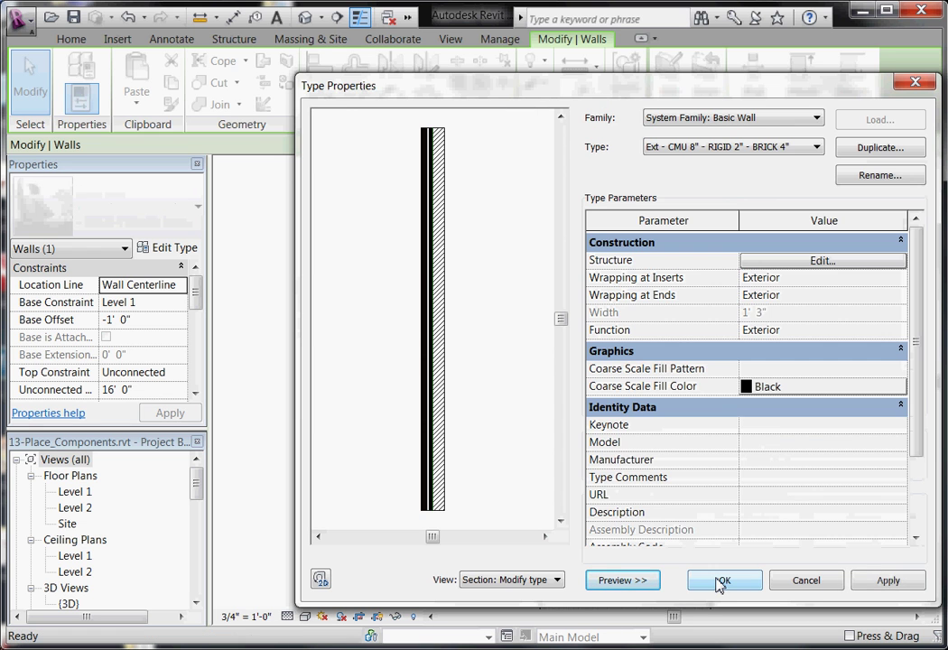
click(720, 583)
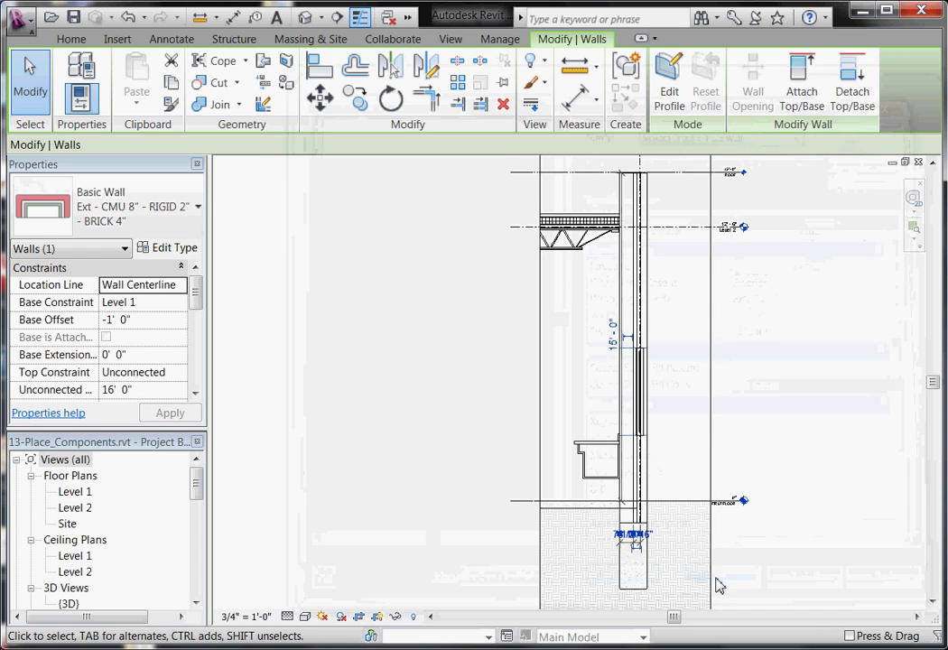
key(Escape)
- Raise the exterior wall's base to the first floor level and extend its brick and air layers down to the top of the foundation wall
click(651, 501)
scroll(636, 541, up, 4)
scroll(637, 535, up, 2)
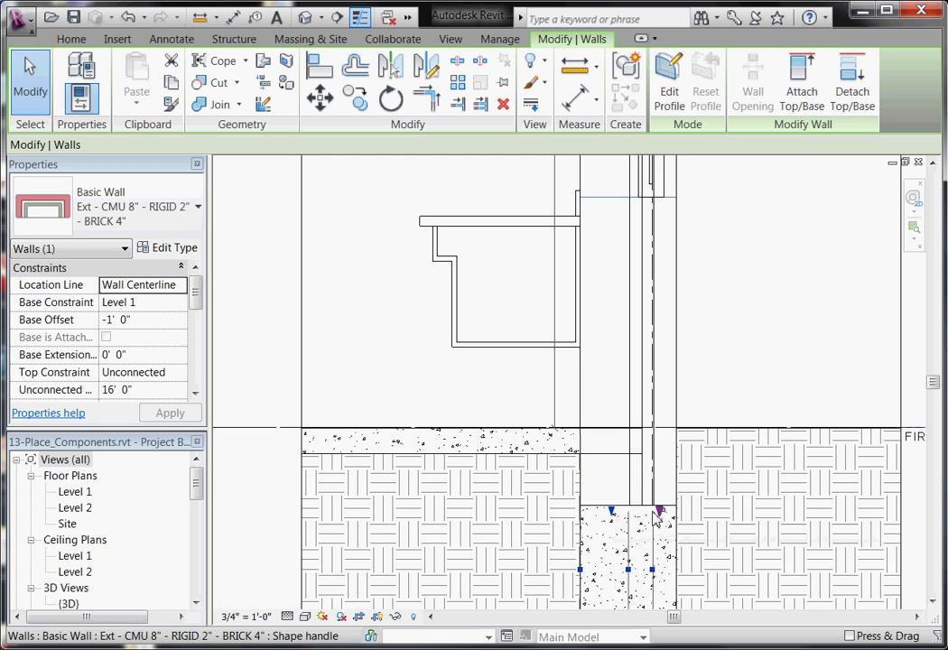
drag(611, 513, 605, 432)
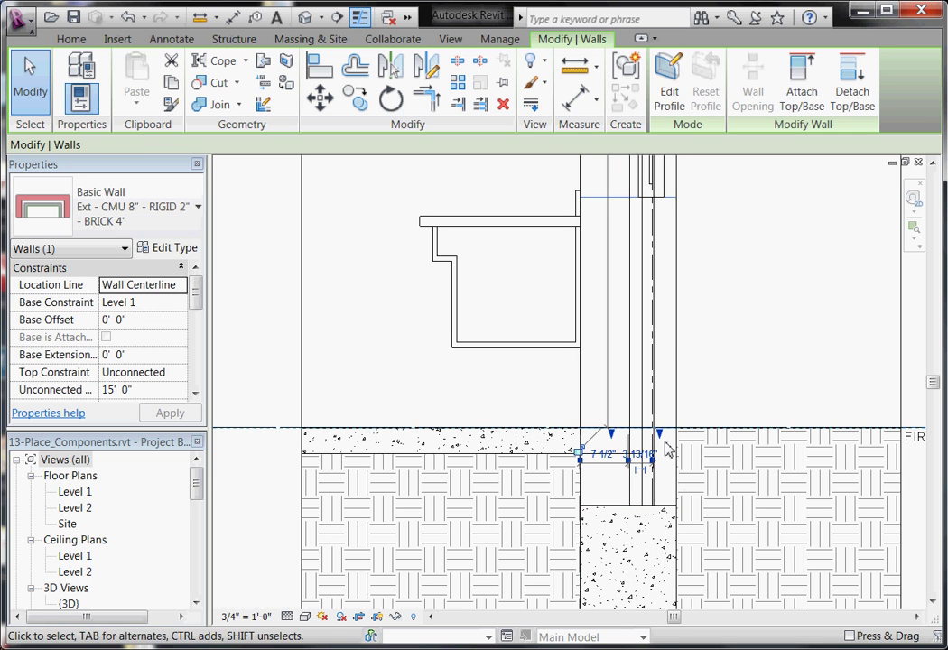
drag(662, 438, 676, 516)
click(732, 398)
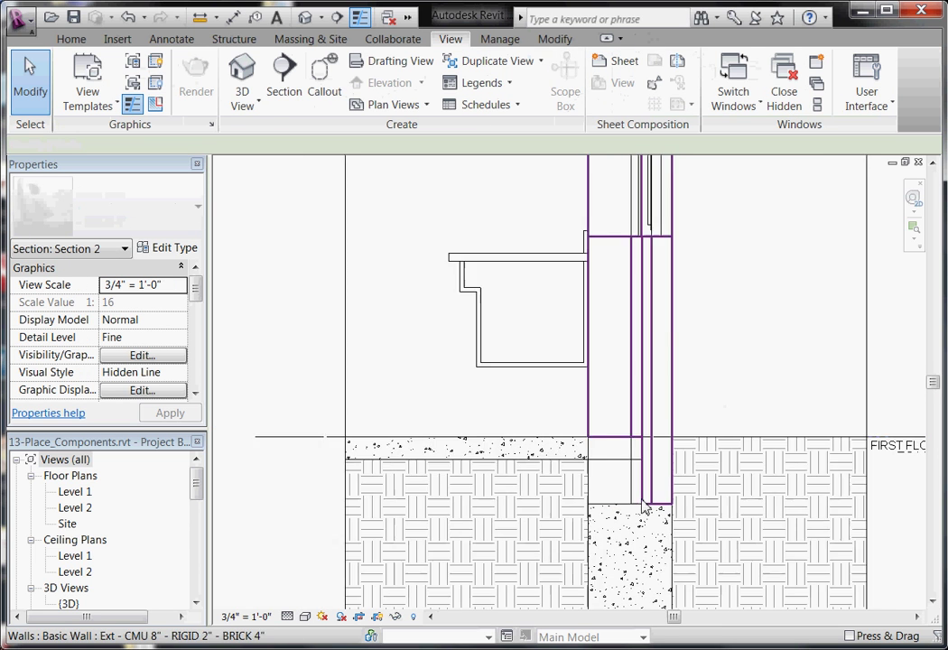
scroll(616, 542, down, 1)
scroll(619, 534, down, 1)
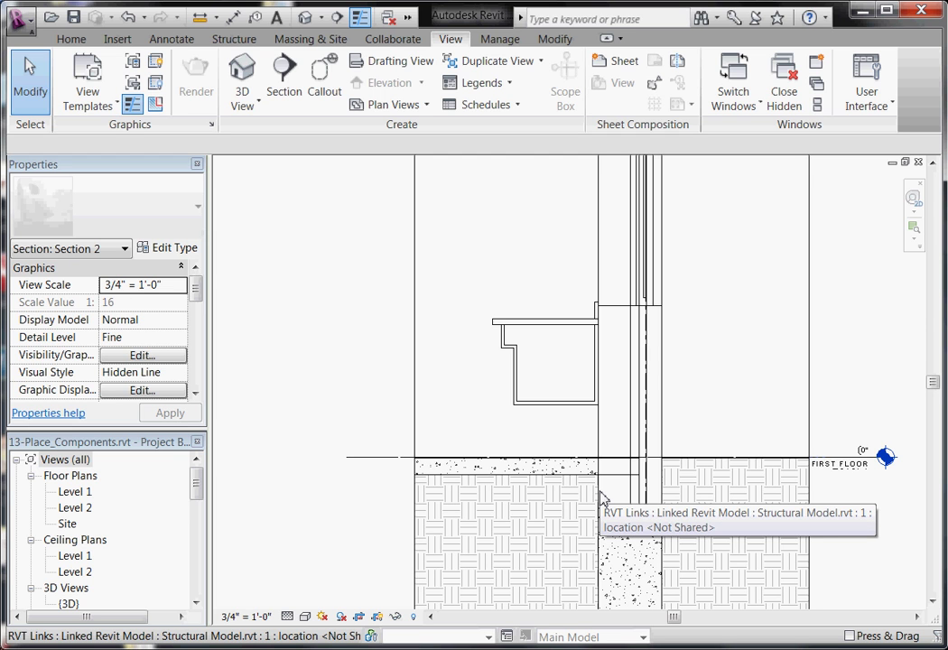
scroll(603, 499, down, 2)
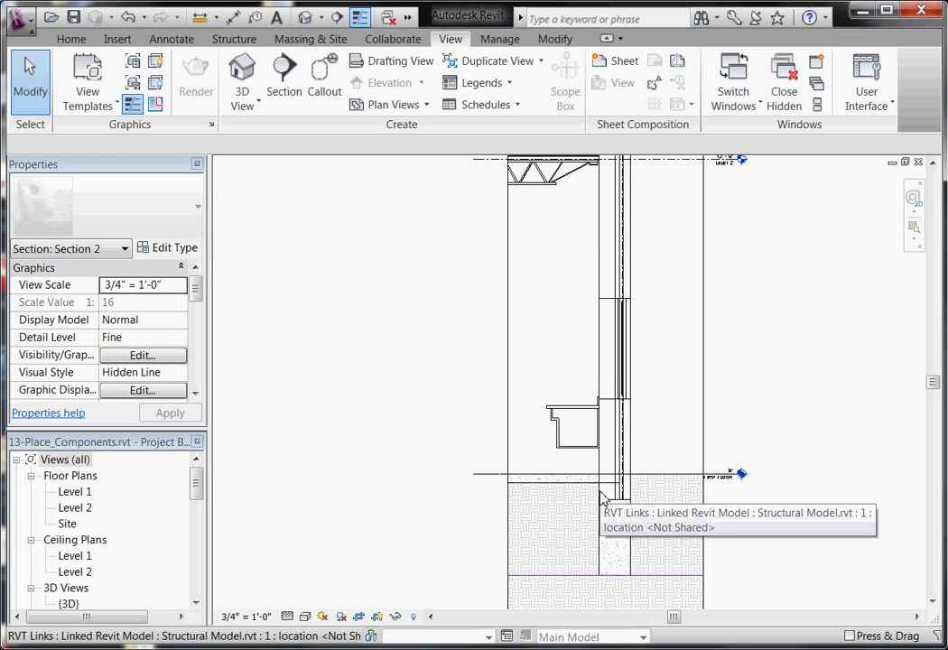
scroll(631, 553, down, 1)
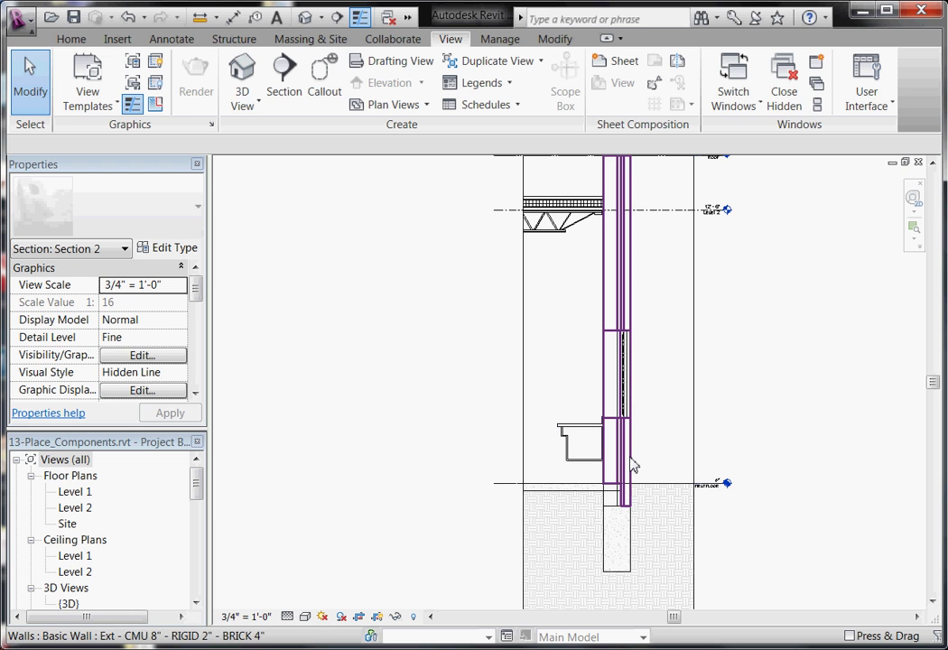
scroll(631, 465, down, 1)
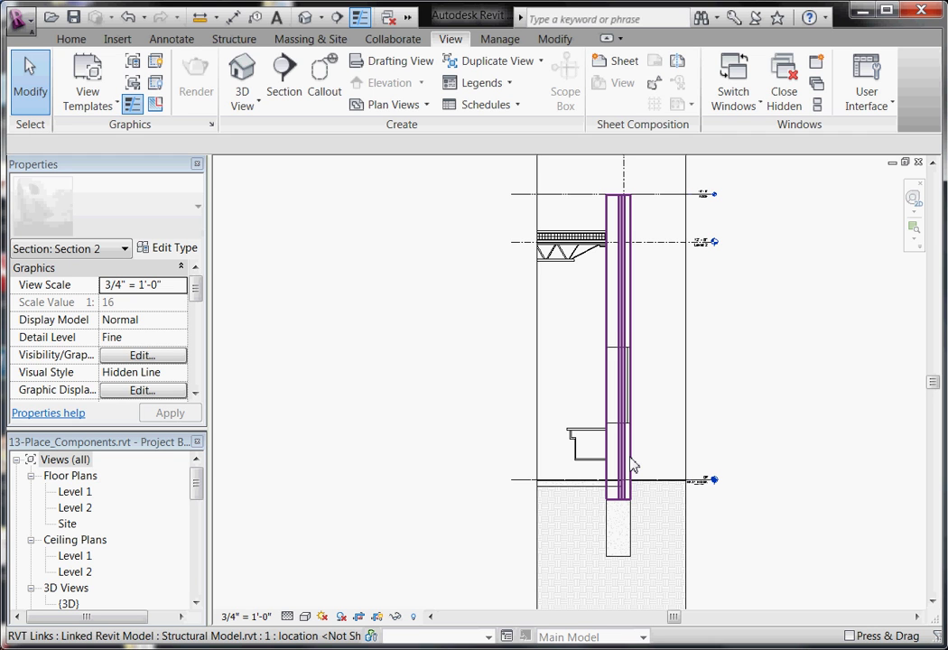
key(Tab)
right_click(628, 463)
key(Escape)
key(Escape)
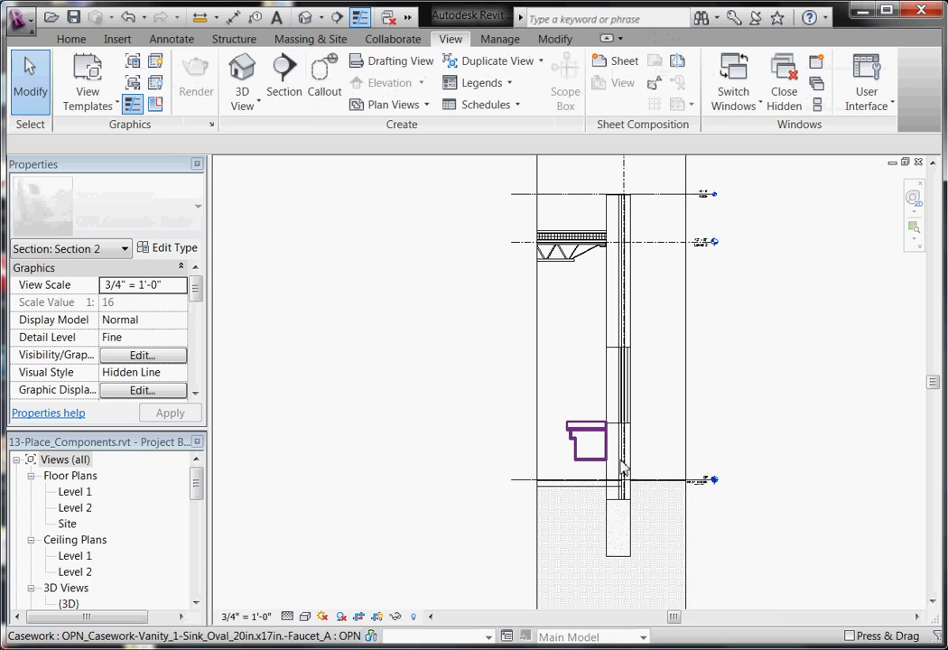
- Hide the linked structural model's wall element that overlaps the exterior wall in the section view
right_click(628, 463)
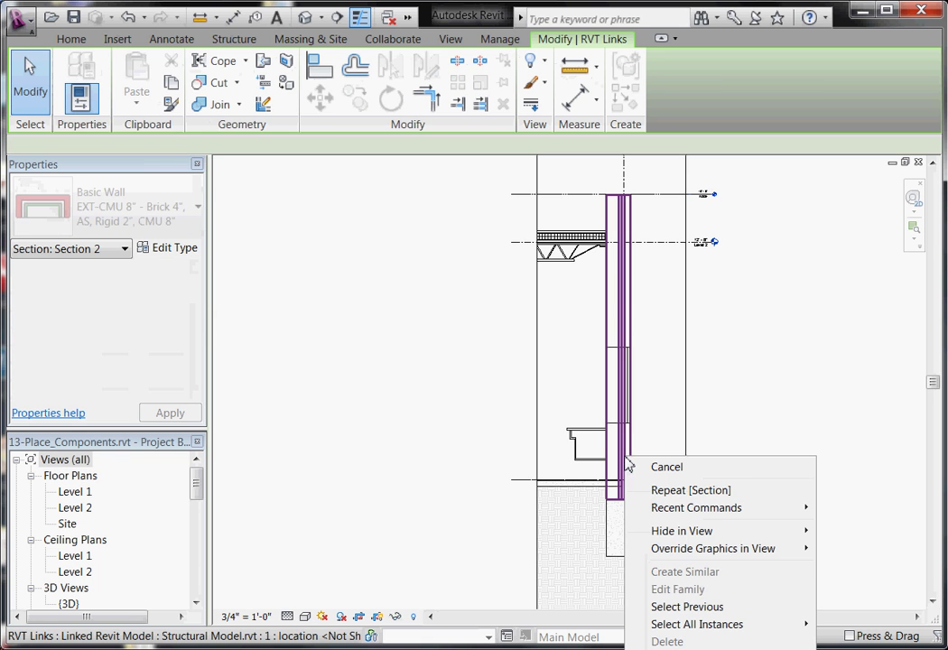
mouse_move(697, 540)
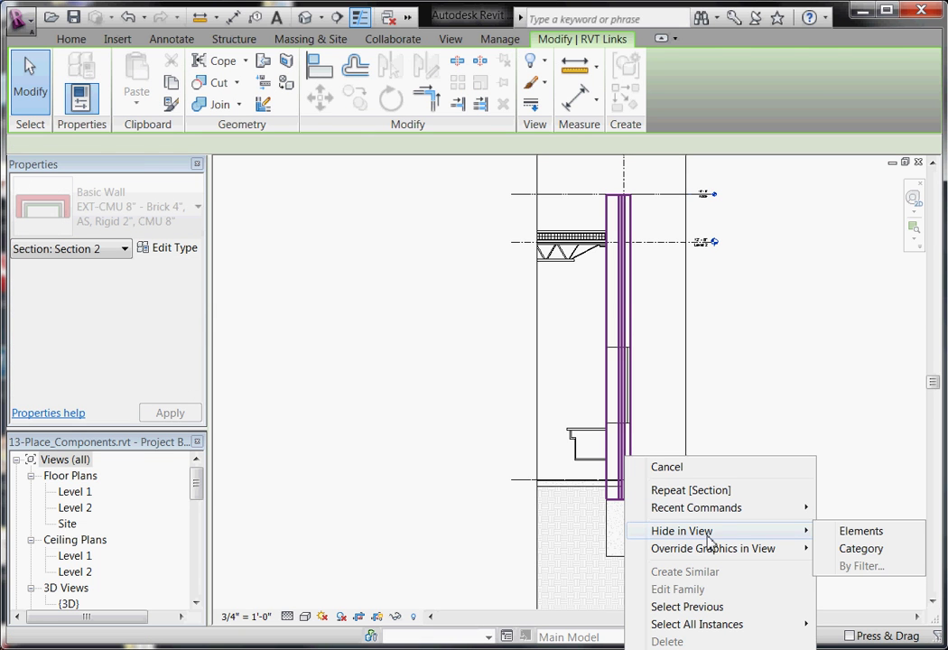
click(859, 534)
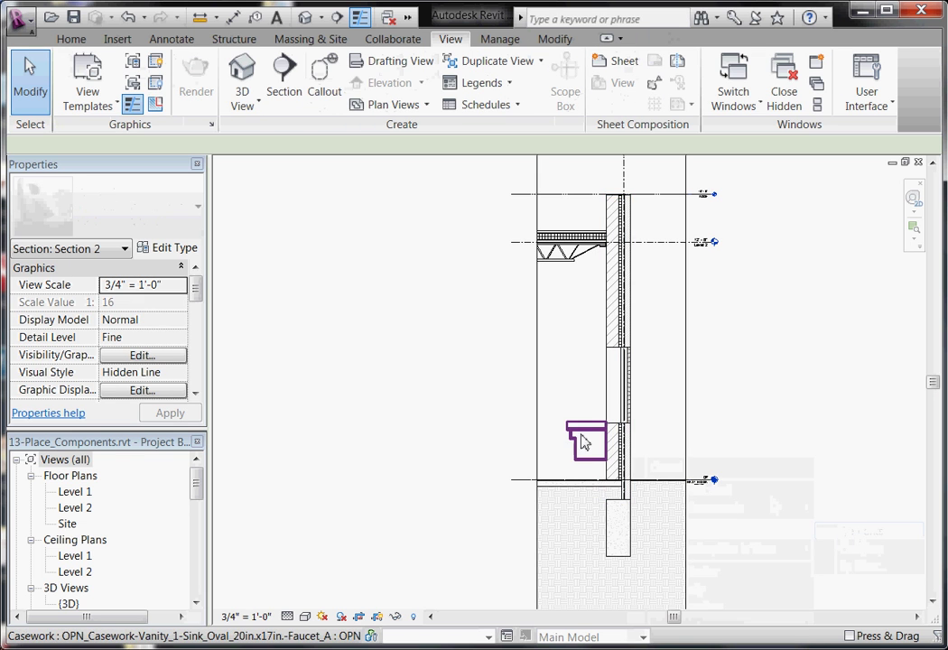
- Examine the base of the wall section where the concrete slab meets the wall layers and the foundation
scroll(603, 455, up, 2)
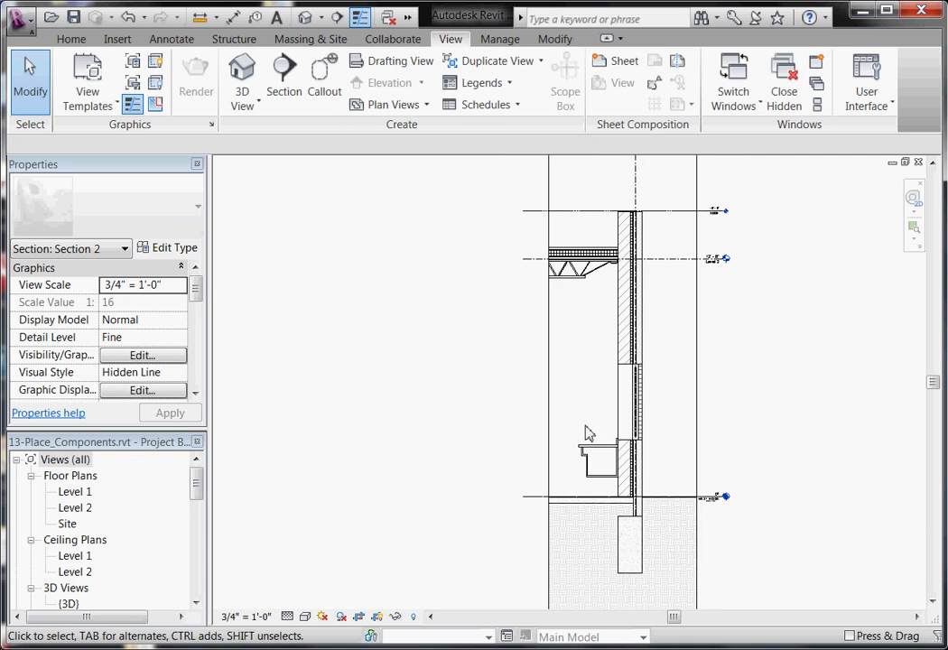
scroll(605, 449, up, 1)
scroll(634, 532, up, 2)
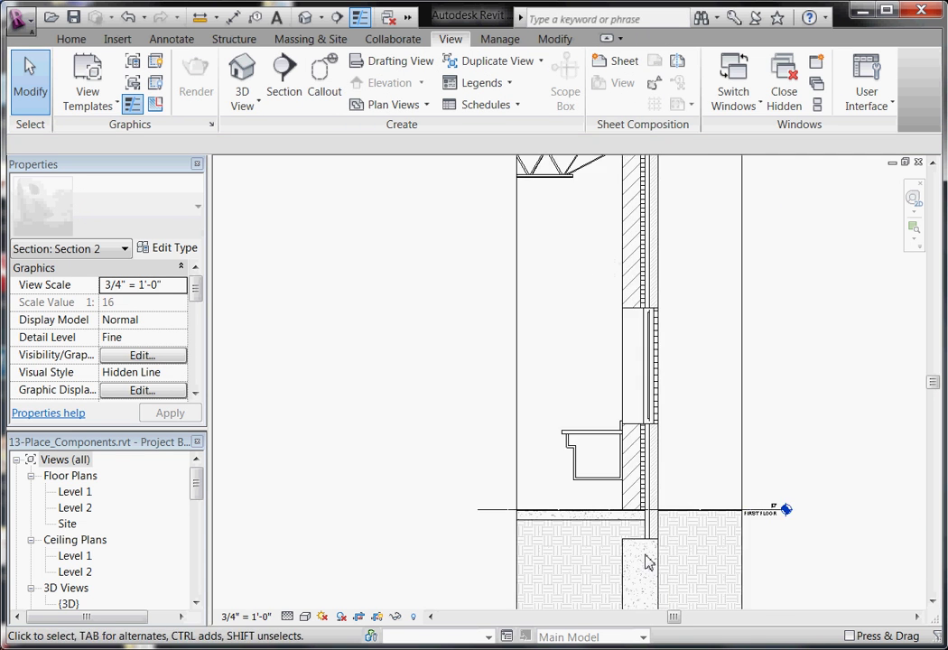
scroll(636, 529, up, 2)
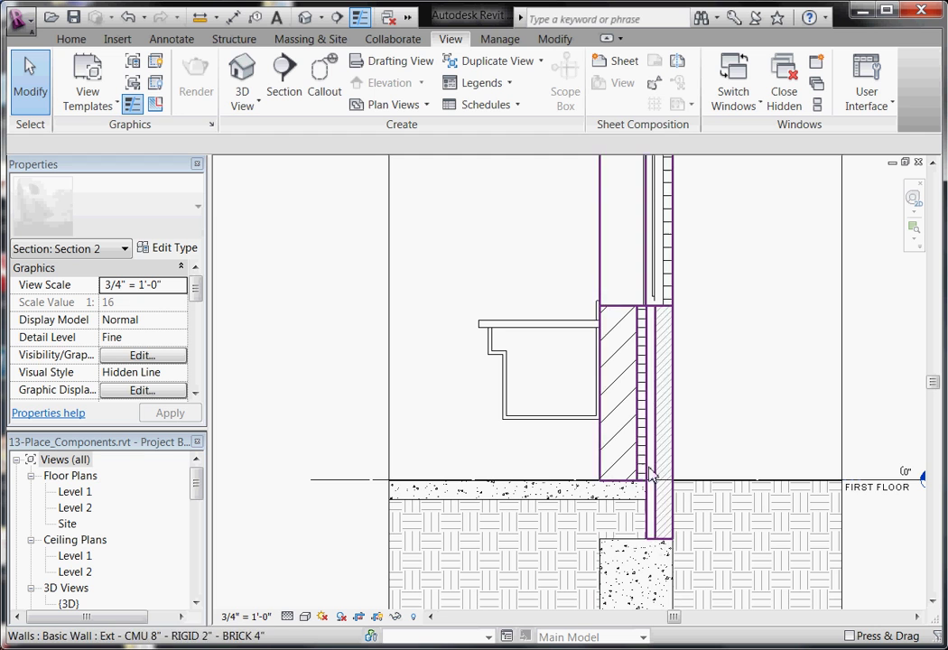
scroll(607, 535, down, 1)
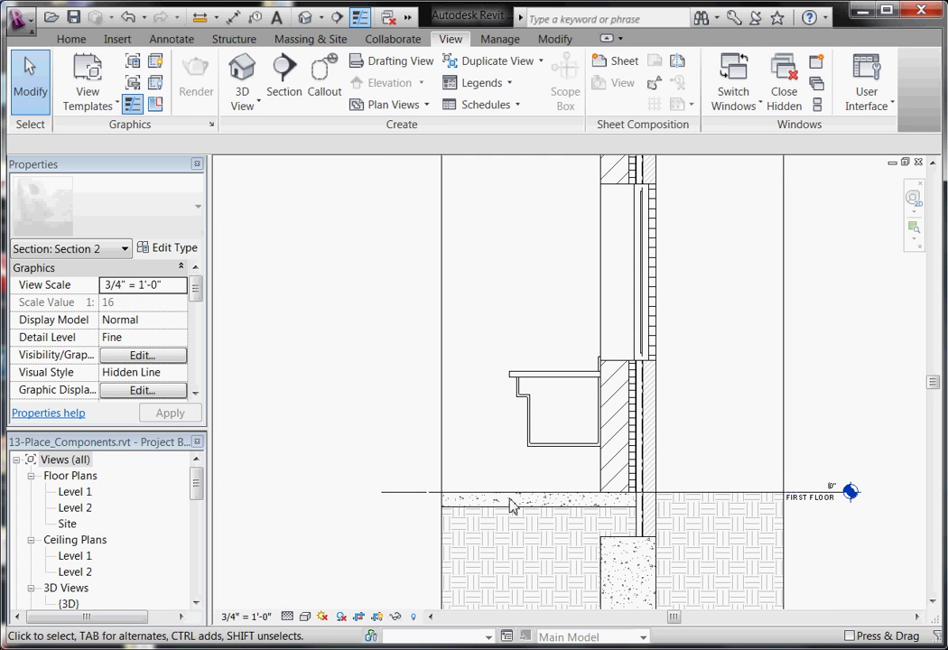
scroll(564, 483, down, 2)
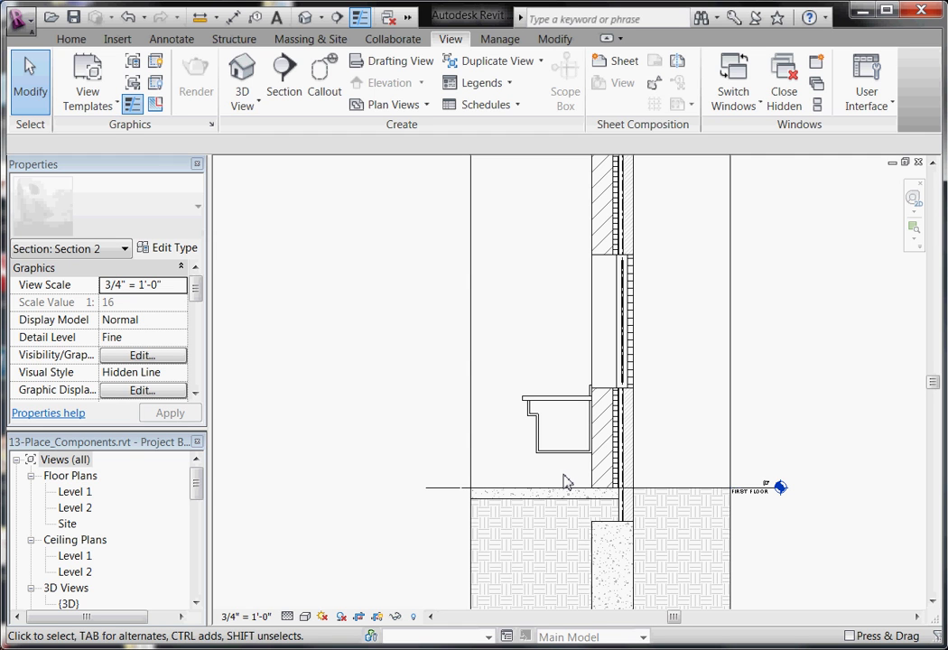
scroll(620, 519, up, 3)
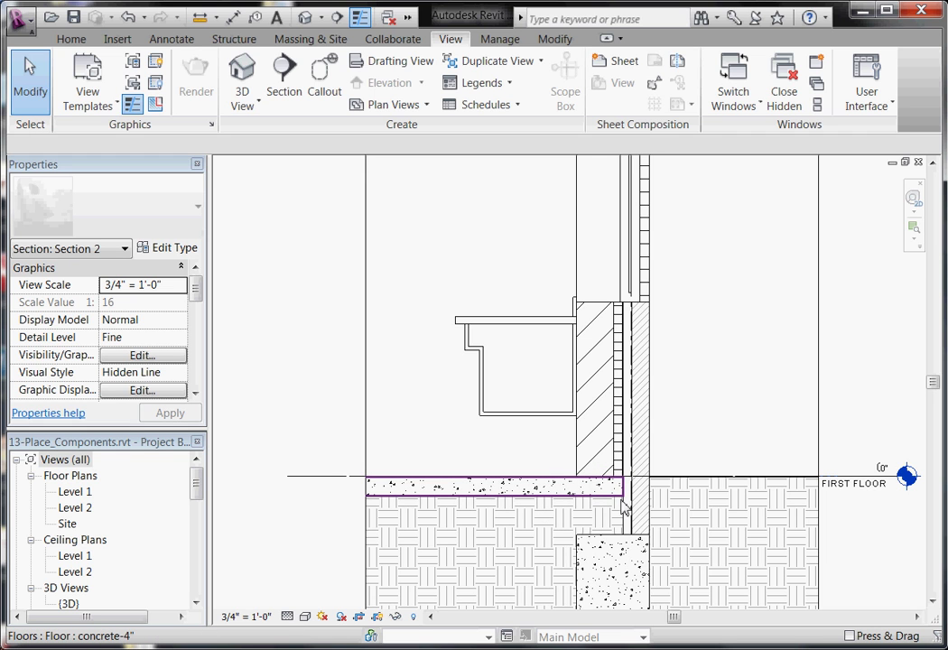
scroll(622, 507, down, 2)
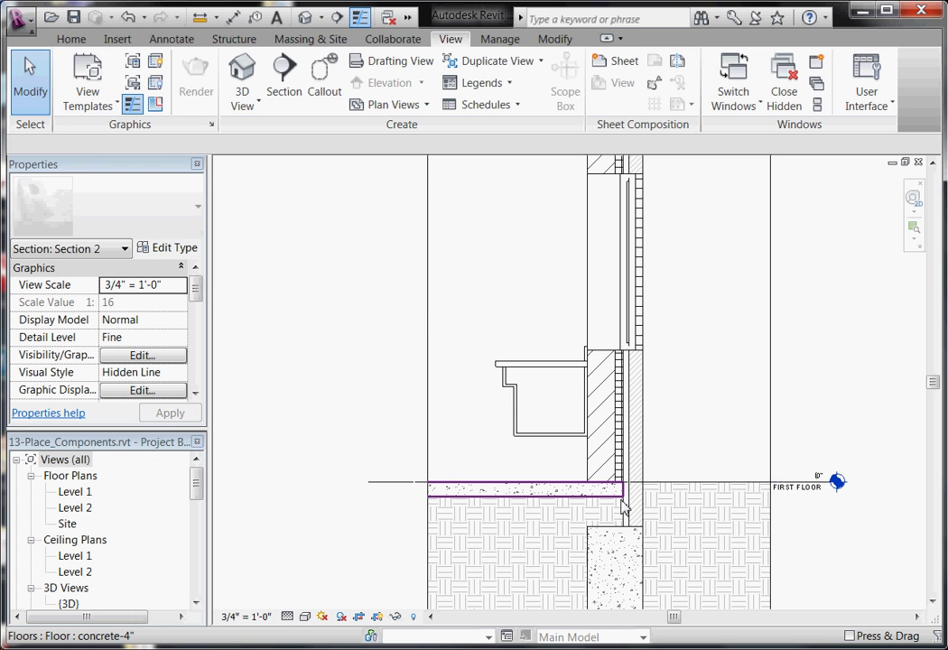
scroll(616, 504, up, 1)
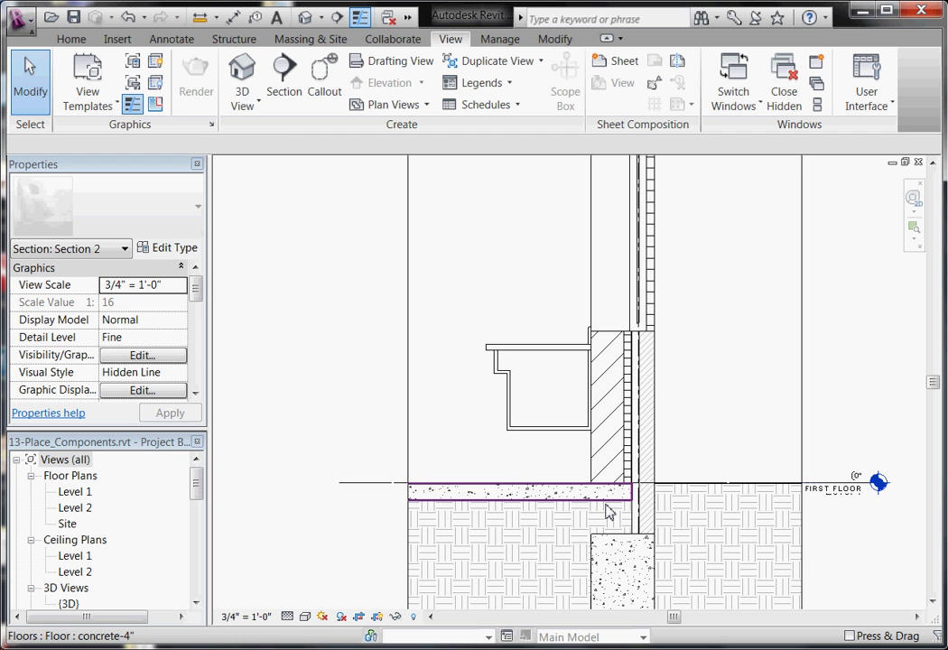
scroll(608, 511, down, 2)
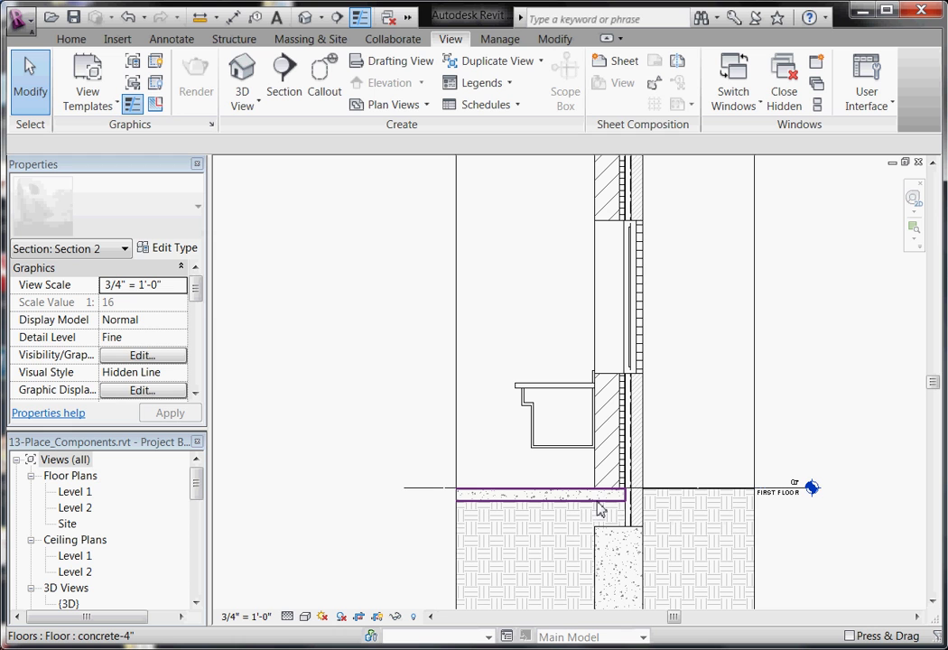
- Open the Level 1 floor plan and temporarily hide the exterior wall along grid 5 to expose the floor slab's edge
double_click(80, 493)
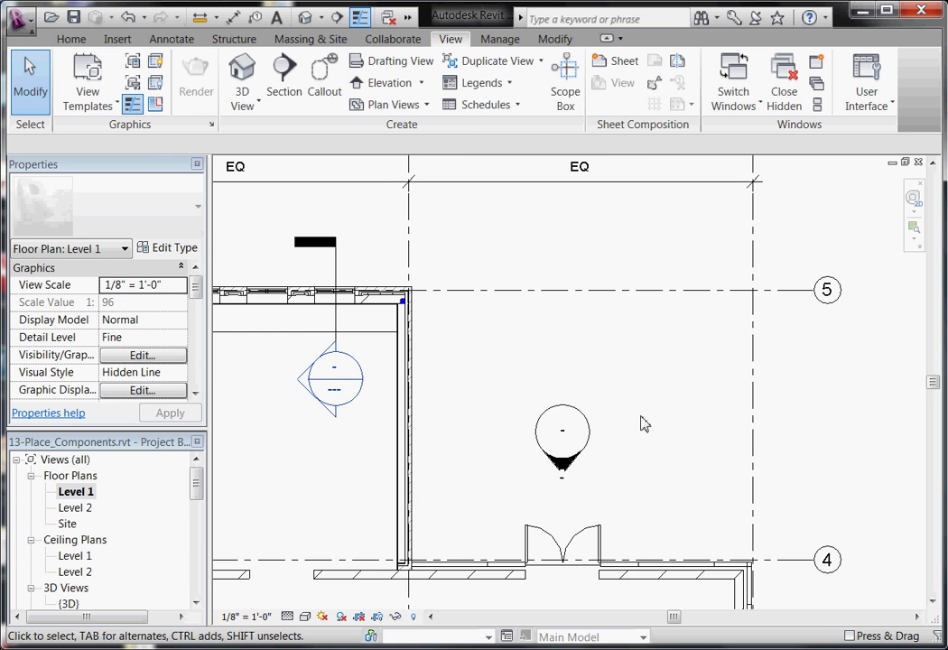
scroll(650, 423, down, 2)
scroll(211, 366, up, 5)
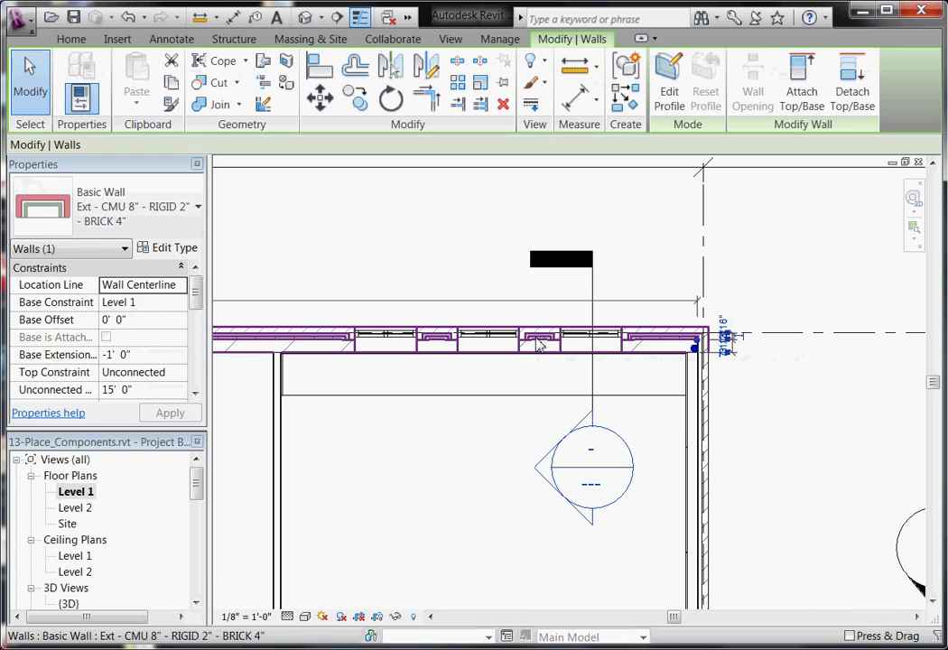
key(Escape)
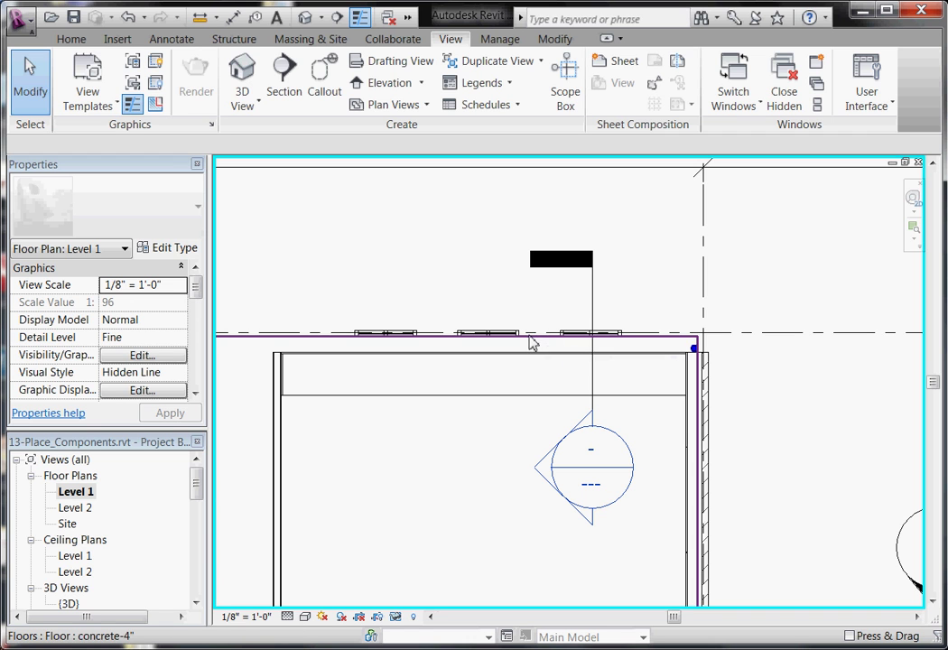
- Place a Thickened 24" x 12" slab edge along the concrete floor's edge near grid 5
click(68, 40)
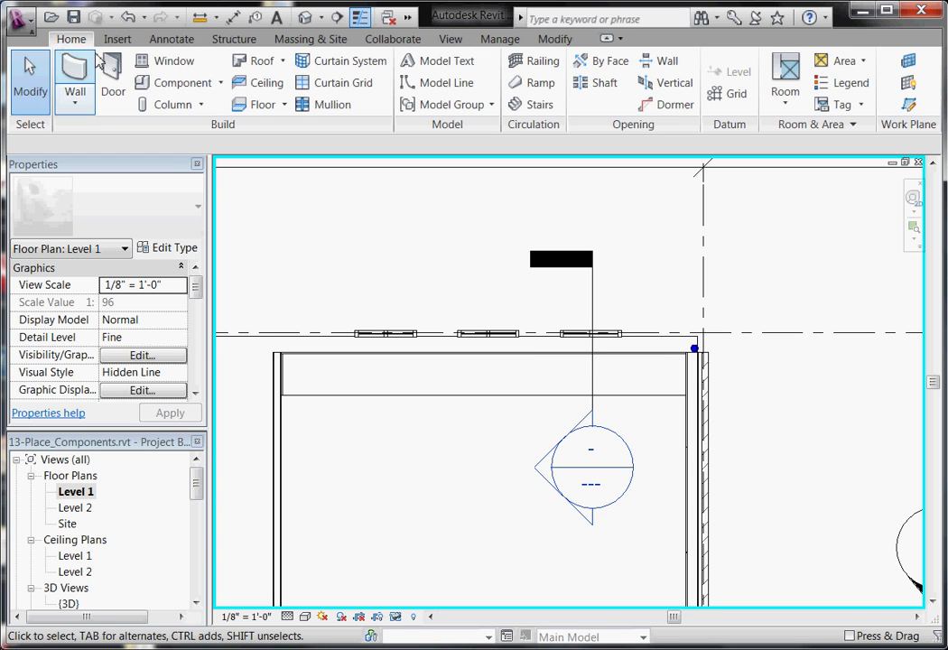
click(284, 106)
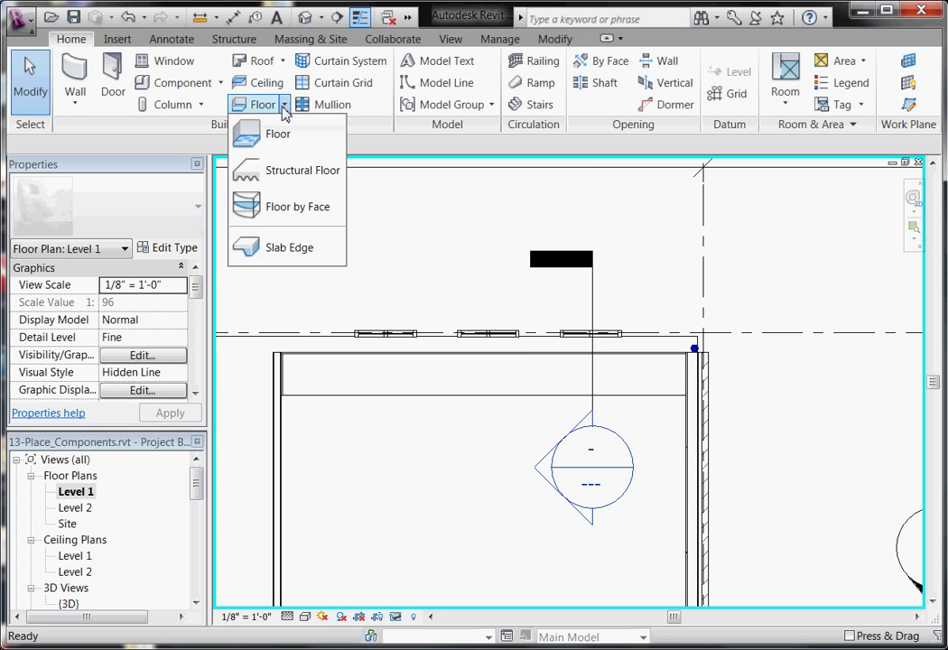
click(300, 248)
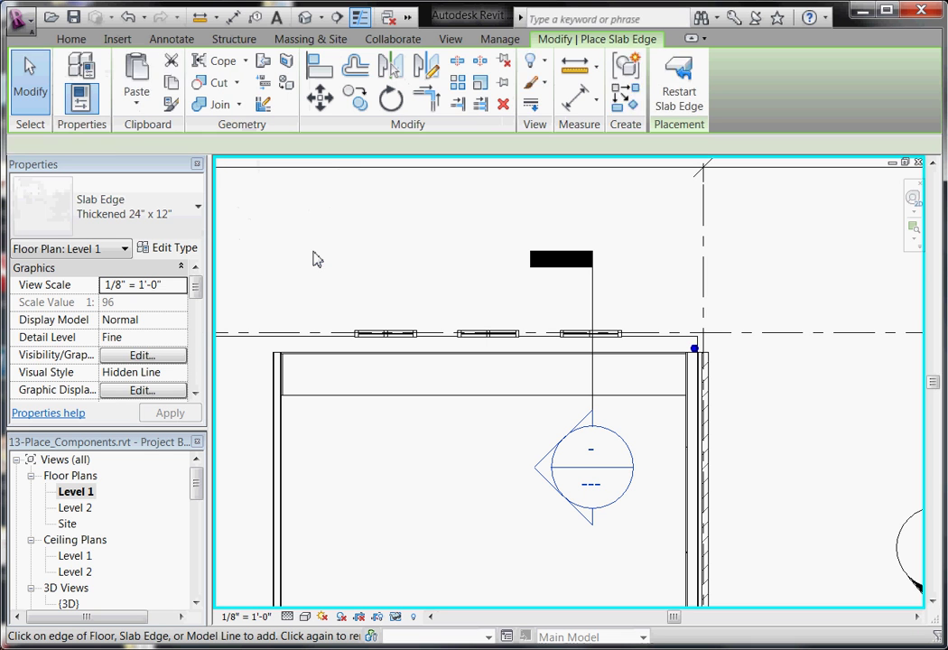
click(200, 211)
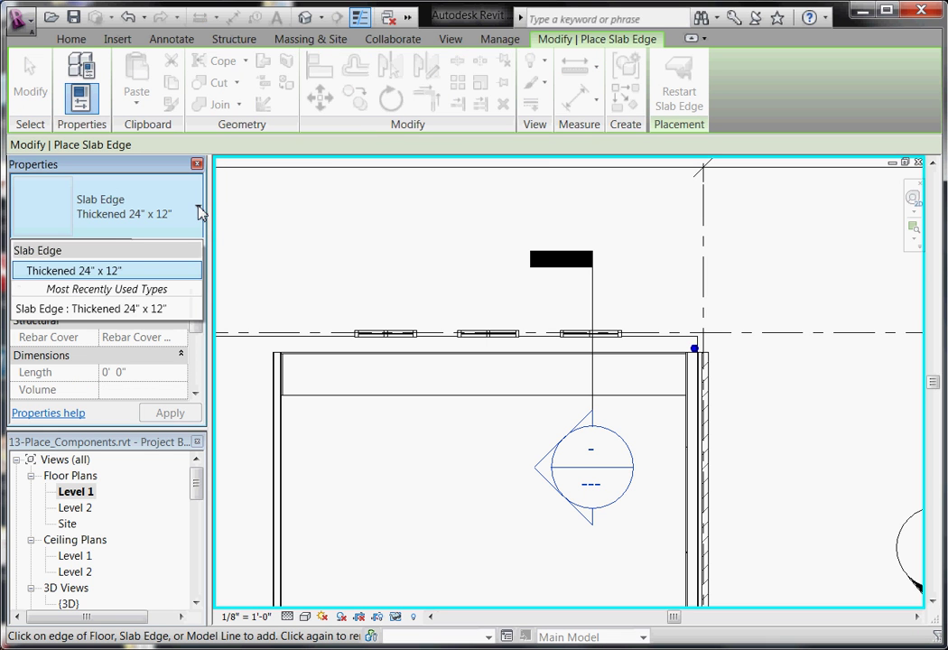
click(193, 271)
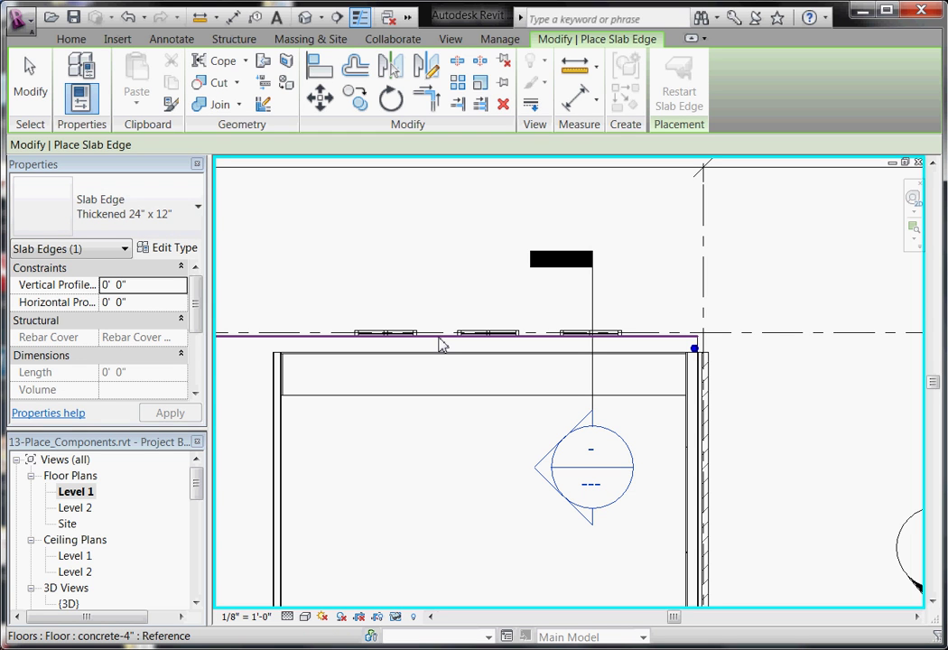
click(442, 344)
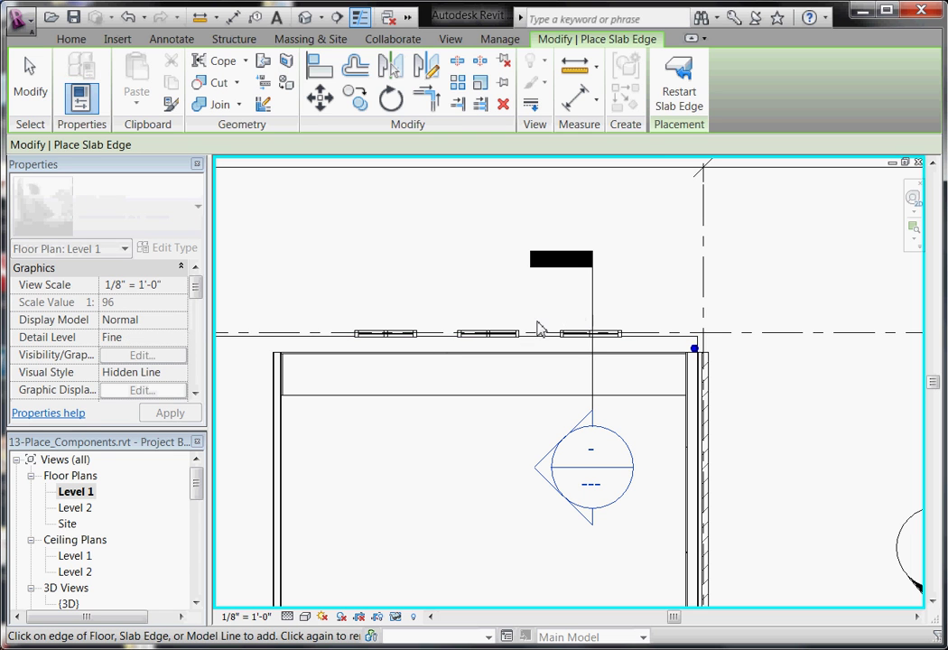
key(Escape)
key(Escape)
- Open the wall section from its plan marker and set the slab edge type's material to Concrete - Cast-in-Place Concrete
scroll(594, 293, down, 2)
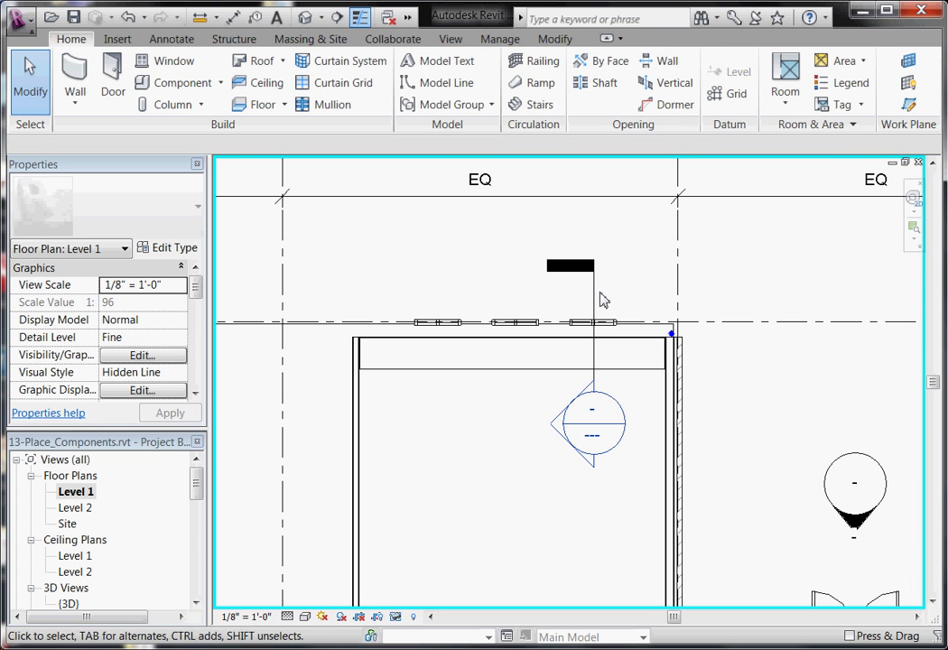
double_click(561, 426)
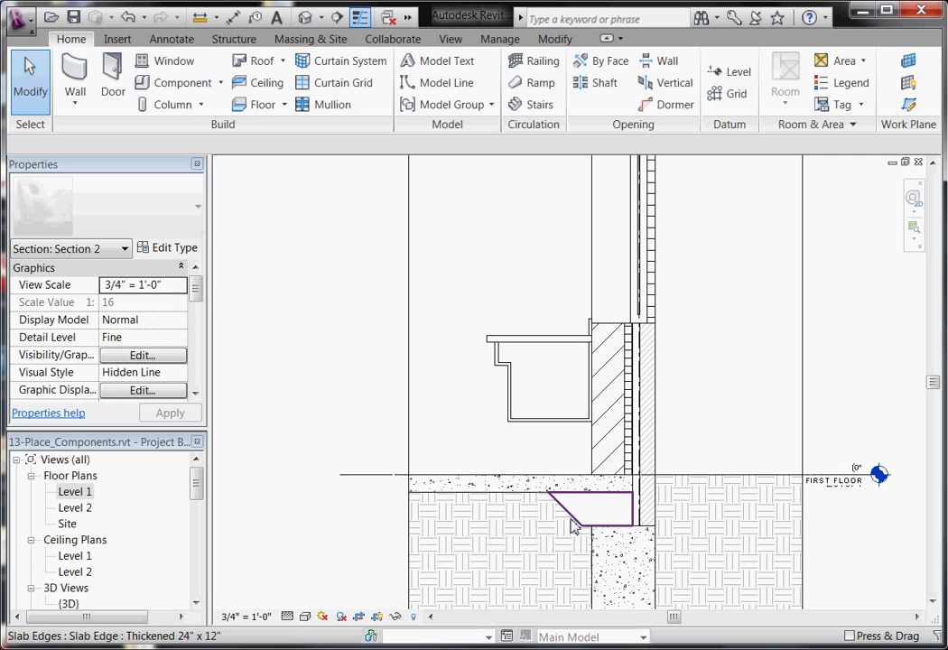
click(573, 527)
click(173, 249)
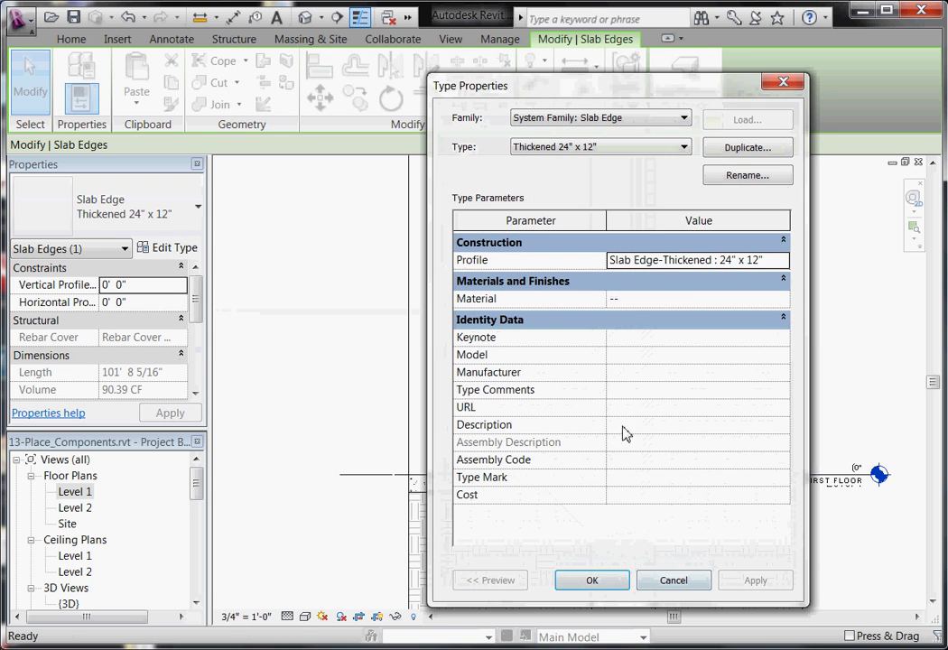
click(780, 299)
click(782, 299)
drag(553, 206, 553, 234)
click(426, 248)
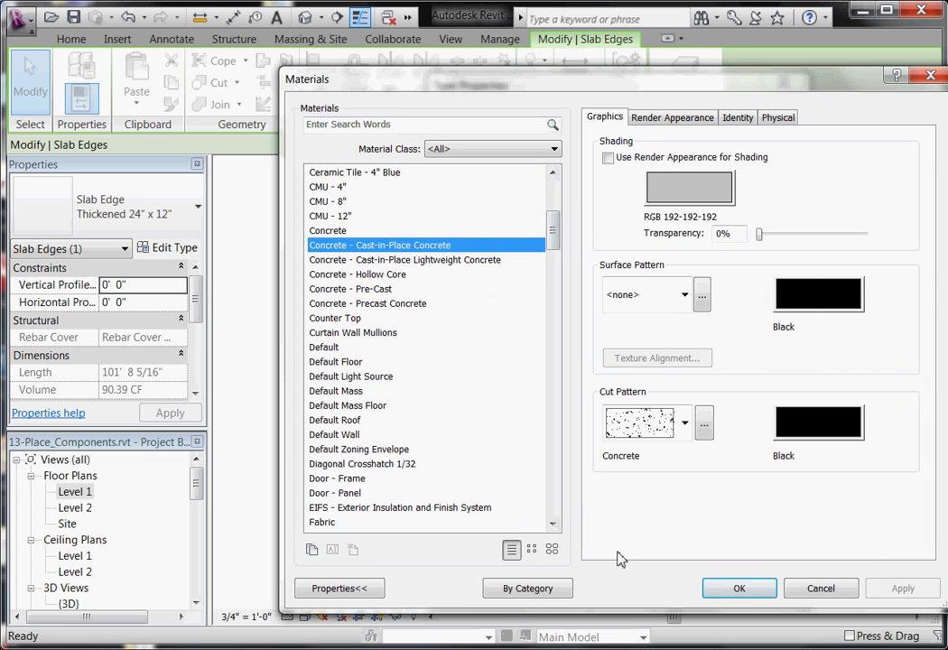
click(738, 587)
click(609, 589)
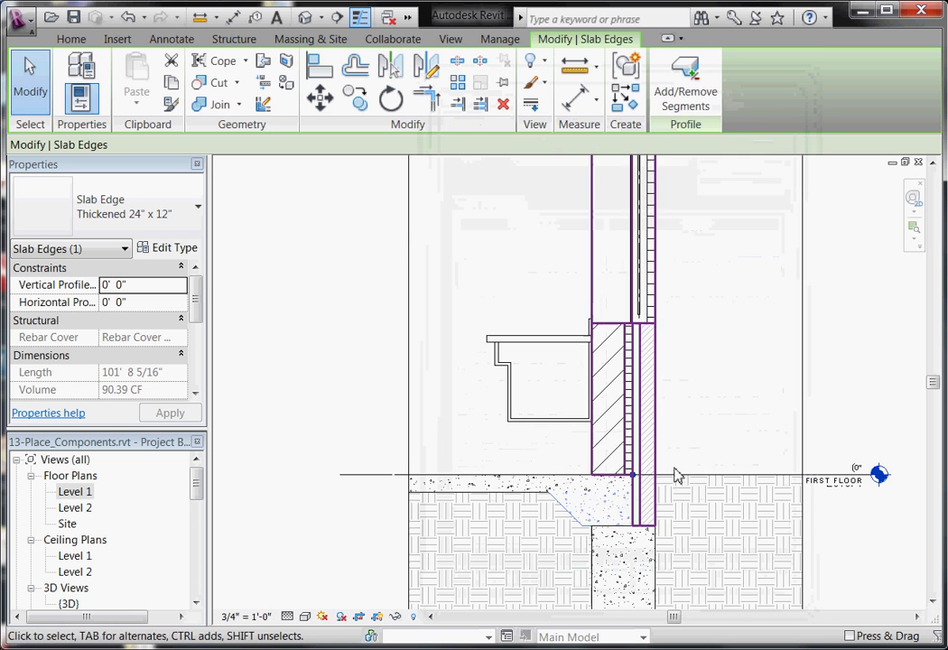
click(738, 414)
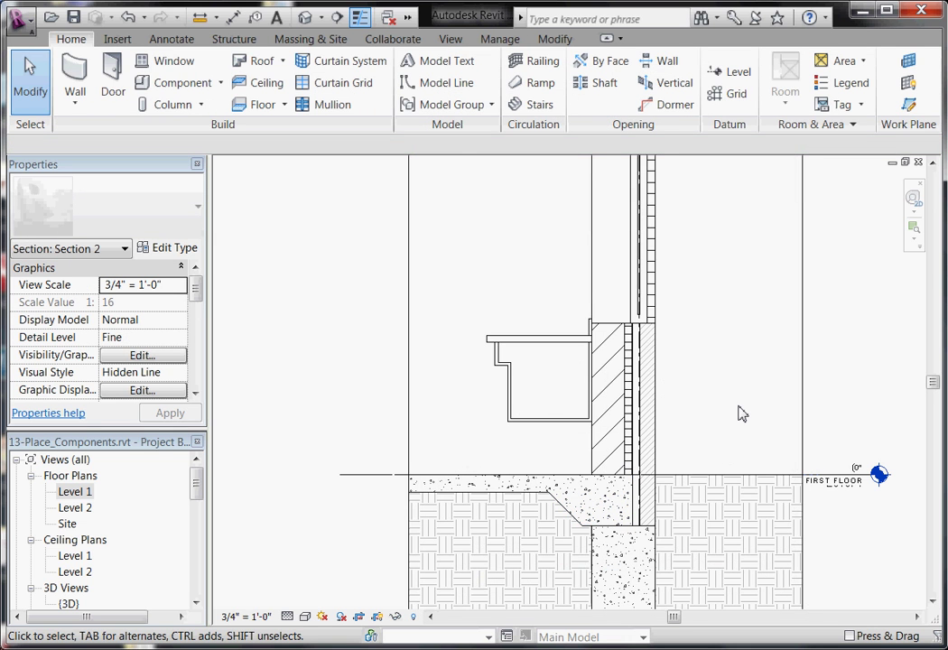
- Open the default 3D view and hide the linked brick-and-CMU wall that overlaps the long exterior wall with windows
scroll(635, 576, down, 5)
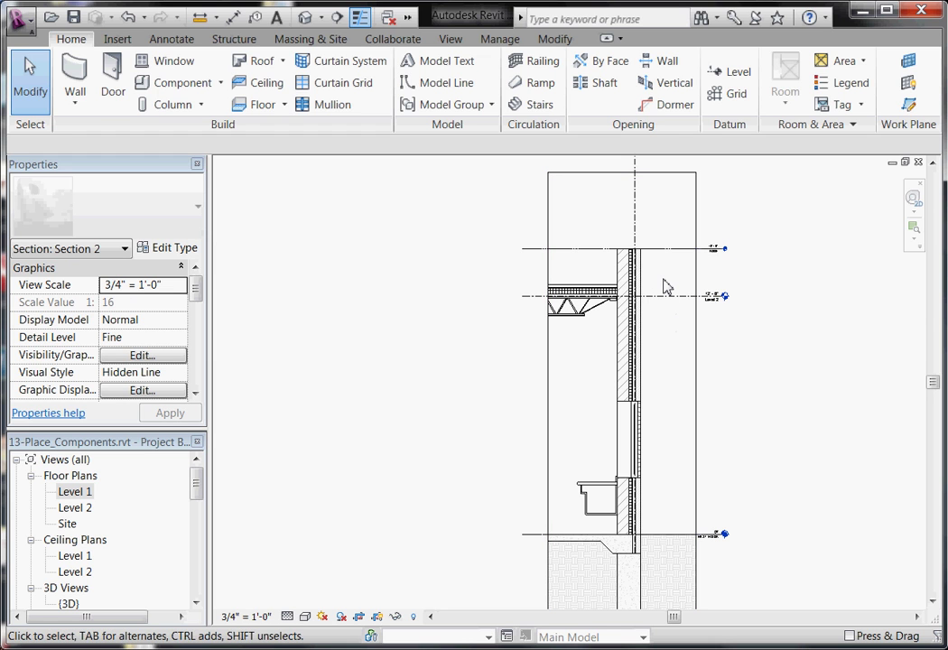
scroll(665, 287, up, 2)
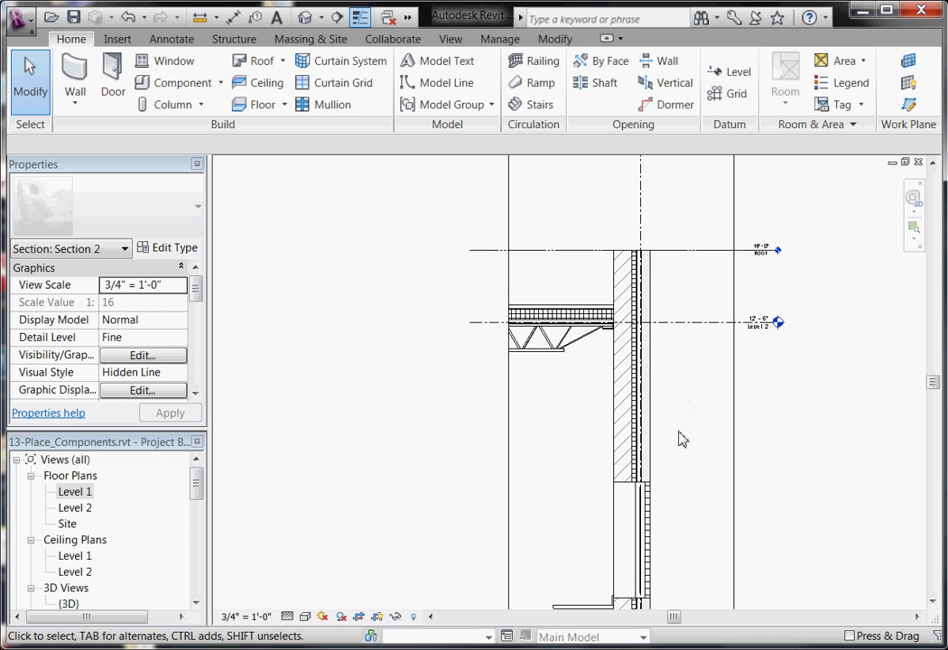
scroll(683, 454, down, 1)
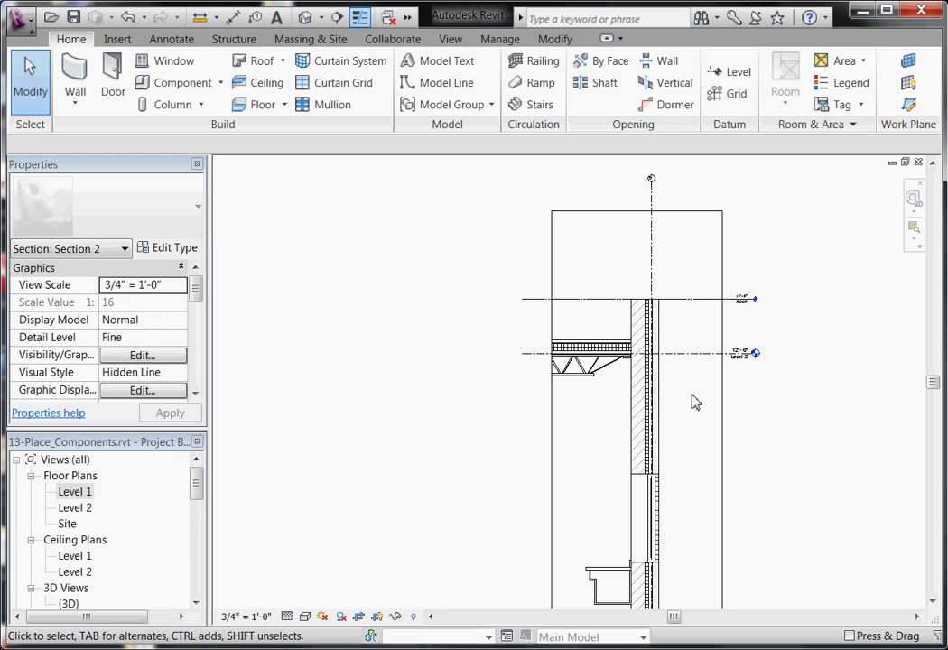
click(306, 17)
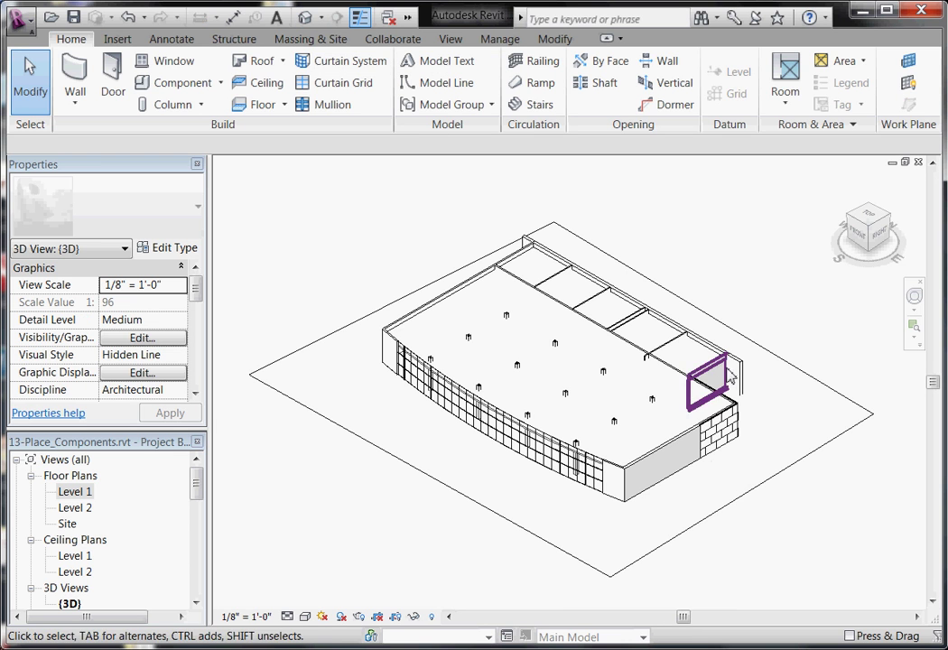
shift+middle_drag(739, 379, 599, 479)
key(Tab)
click(599, 478)
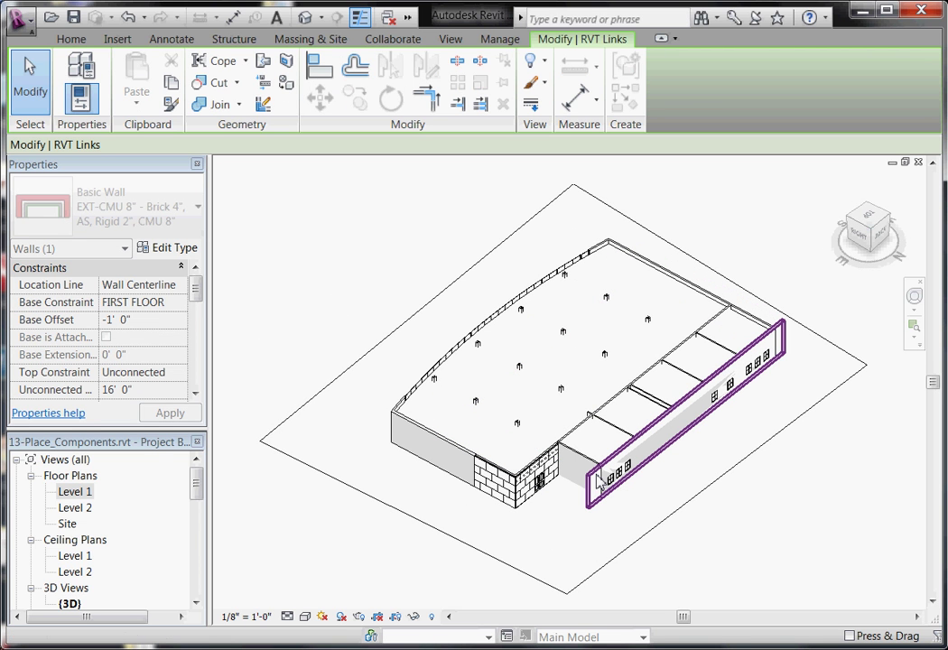
right_click(599, 478)
mouse_move(728, 554)
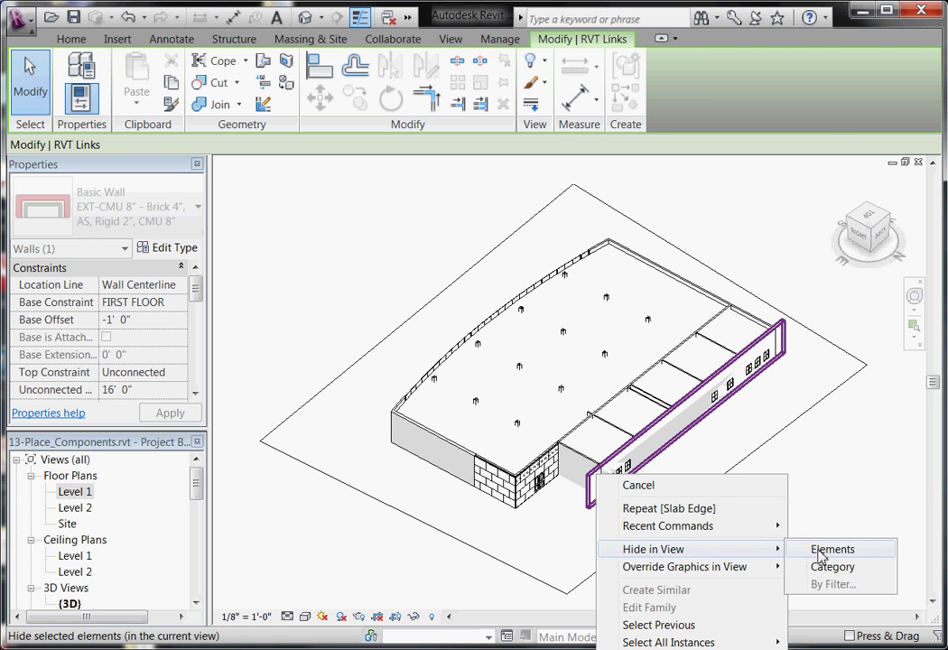
click(803, 551)
- Place an OPN_Coping 4" component on the long exterior wall, near its top edge above the corner windows
scroll(628, 491, up, 5)
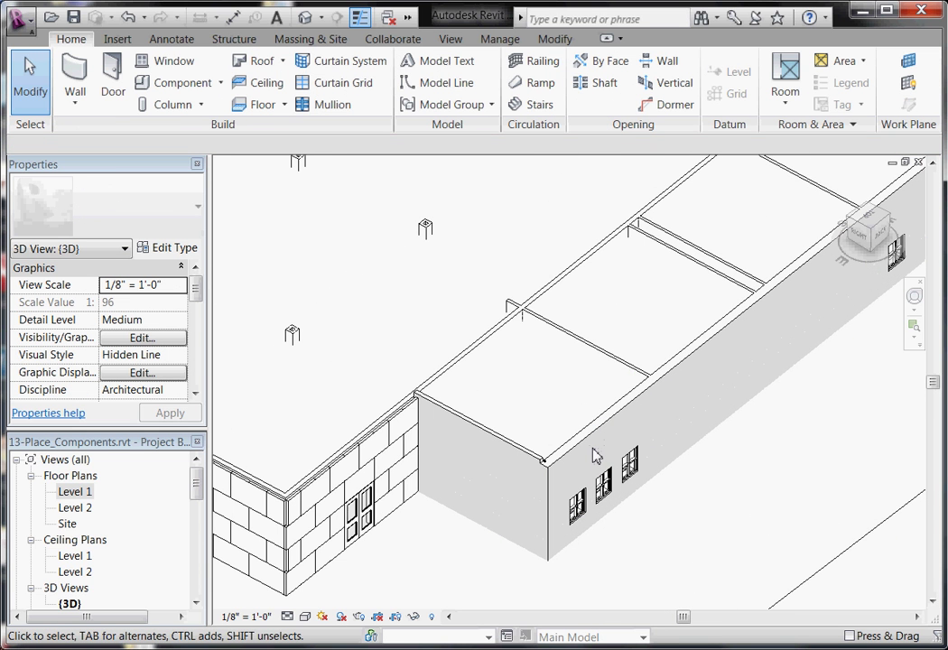
key(c)
key(m)
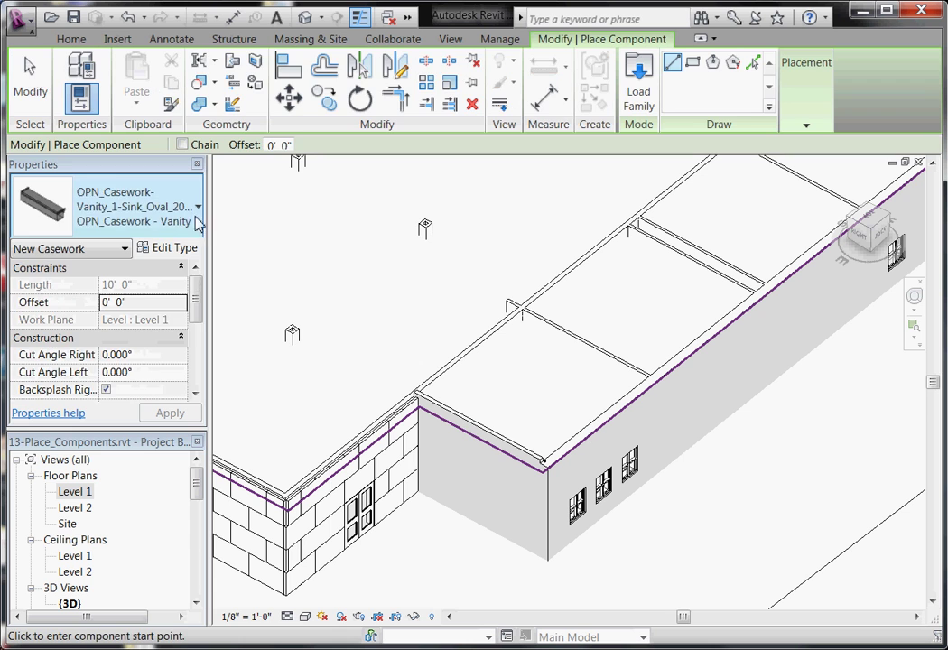
click(196, 211)
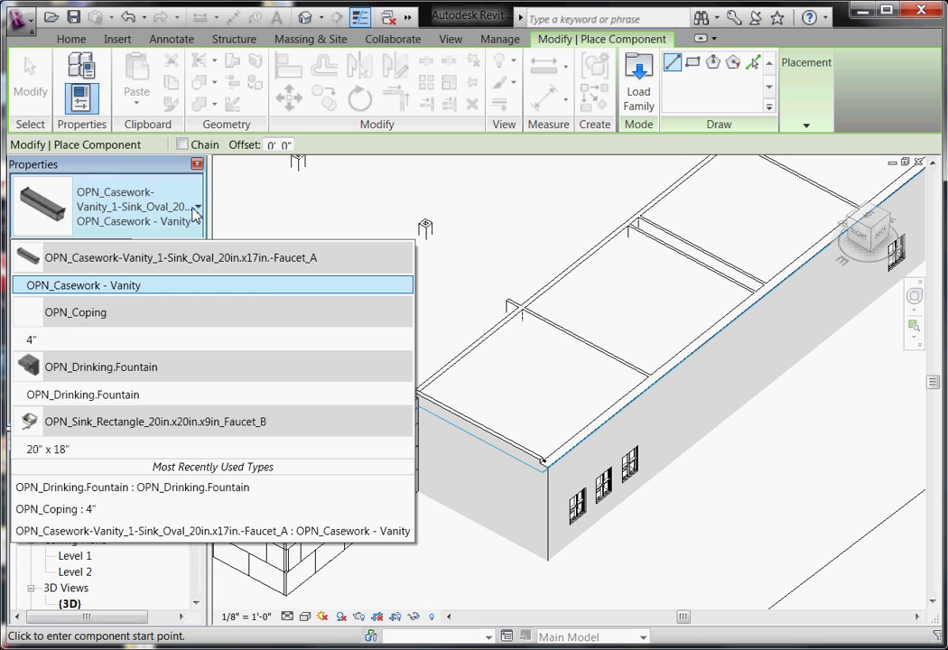
click(266, 341)
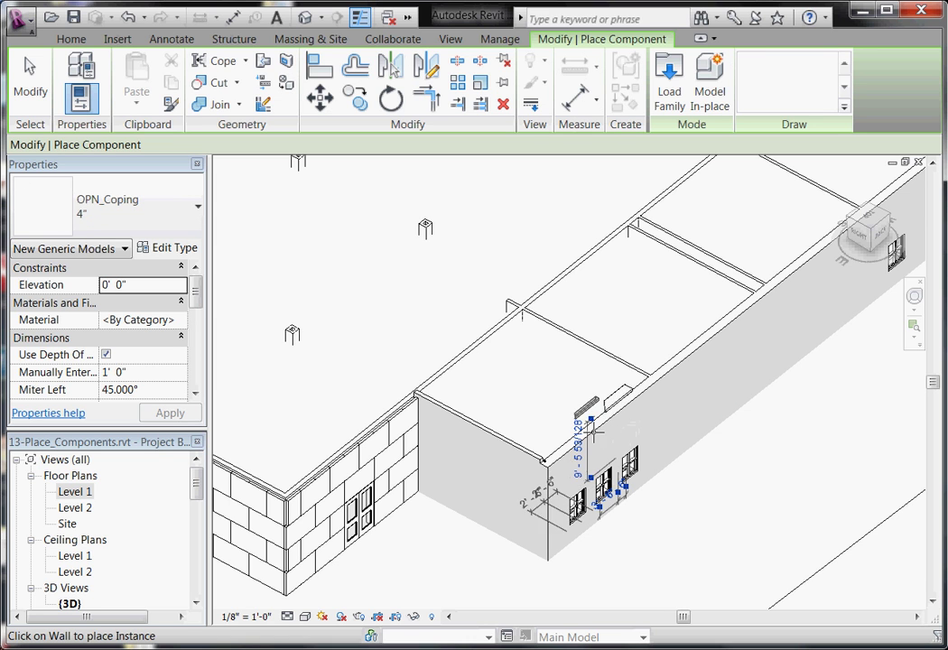
scroll(587, 435, up, 1)
scroll(606, 444, up, 1)
click(621, 390)
key(Escape)
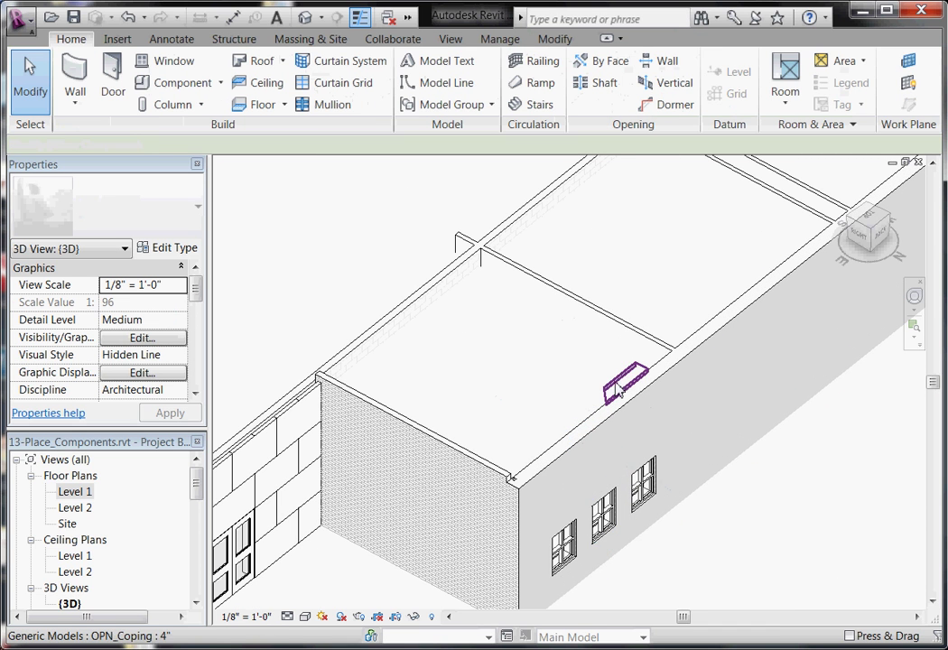
- In the wall section, align the coping's reference with the wall's top at the roof level and lock the alignment
click(918, 164)
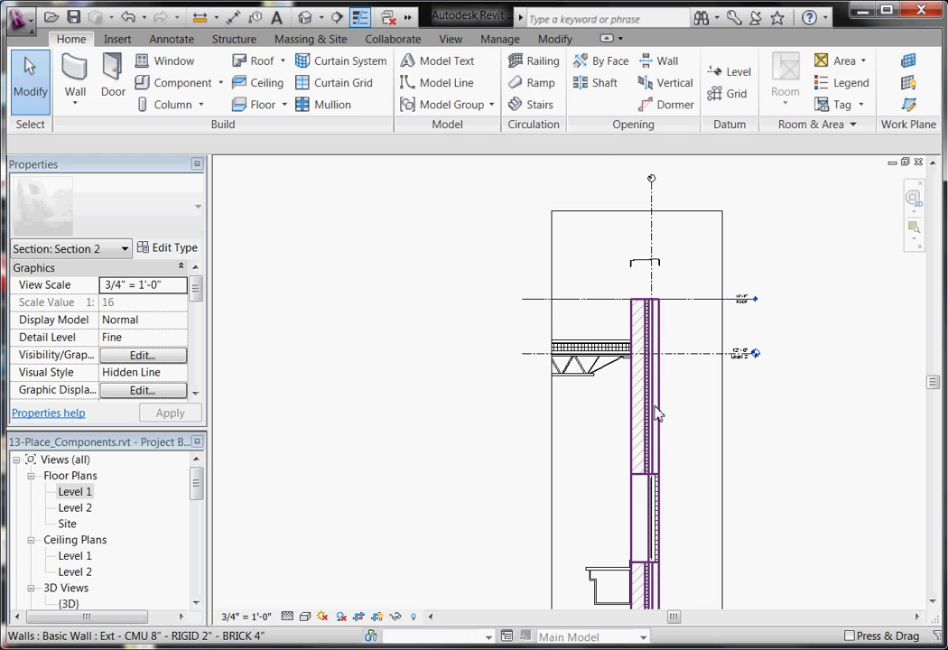
scroll(623, 293, up, 4)
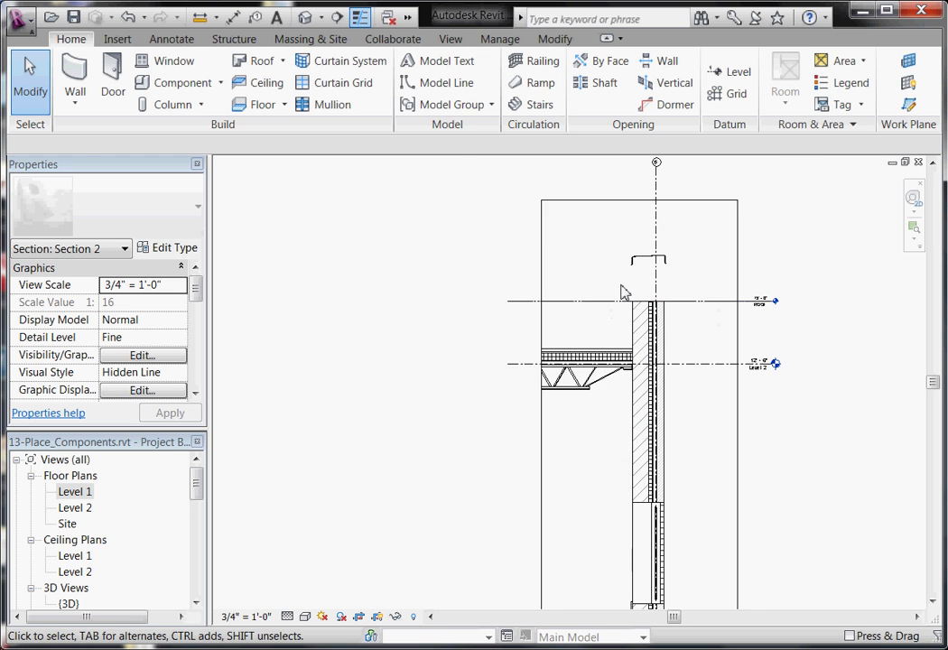
key(l)
scroll(647, 302, up, 1)
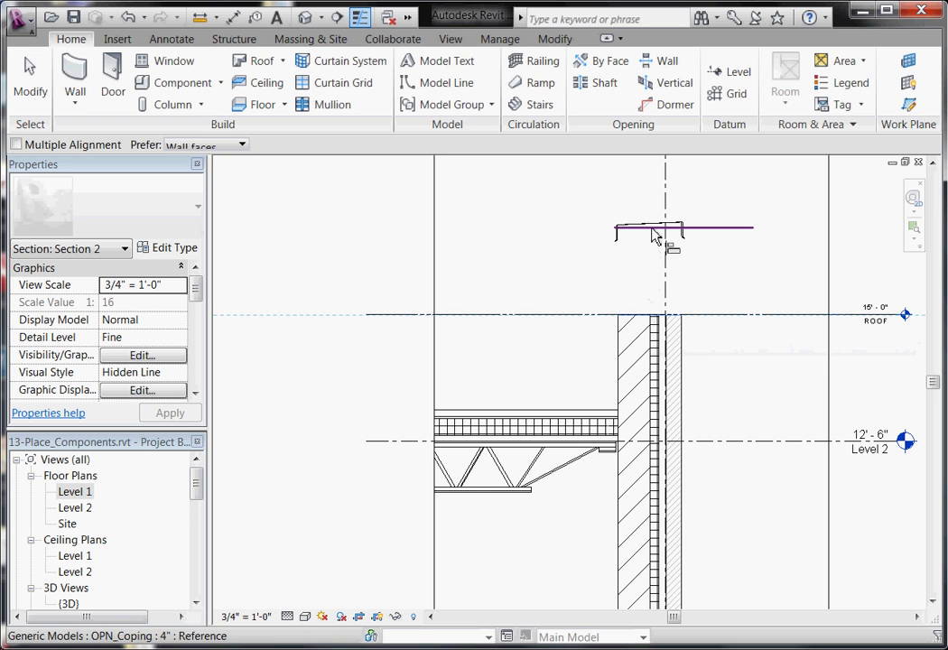
click(657, 238)
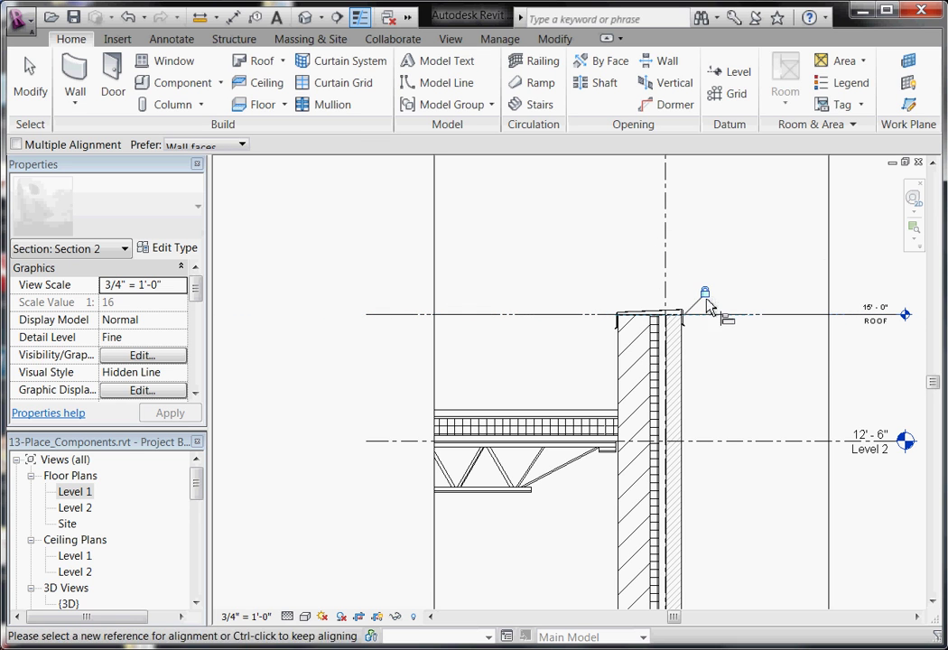
key(Escape)
key(Escape)
- Compare the coping's profile in the wall section at Medium detail level, ending with the view set to Fine
scroll(681, 340, up, 4)
scroll(691, 295, down, 2)
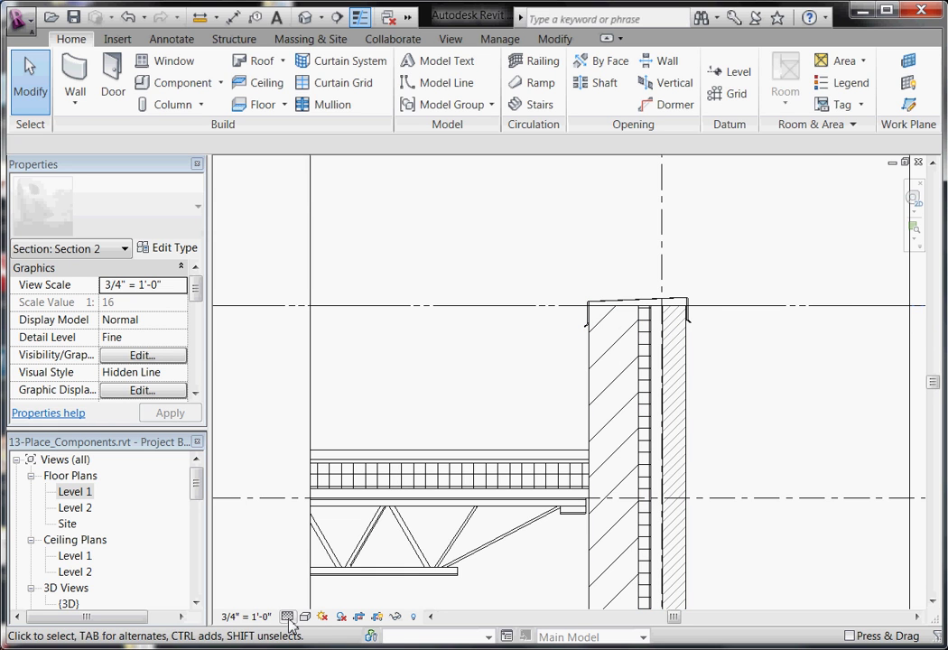
scroll(601, 325, up, 3)
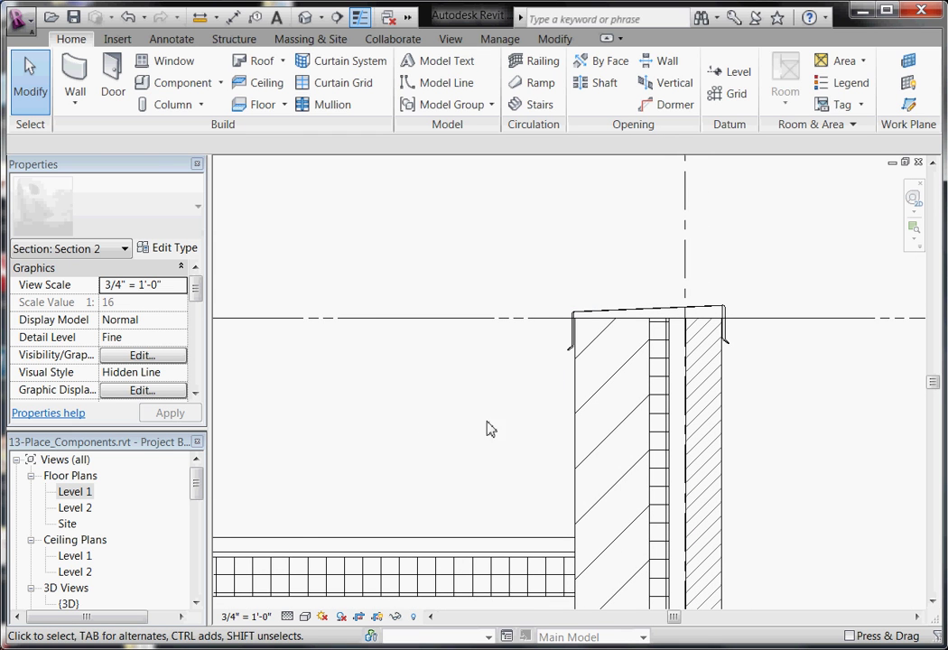
click(287, 617)
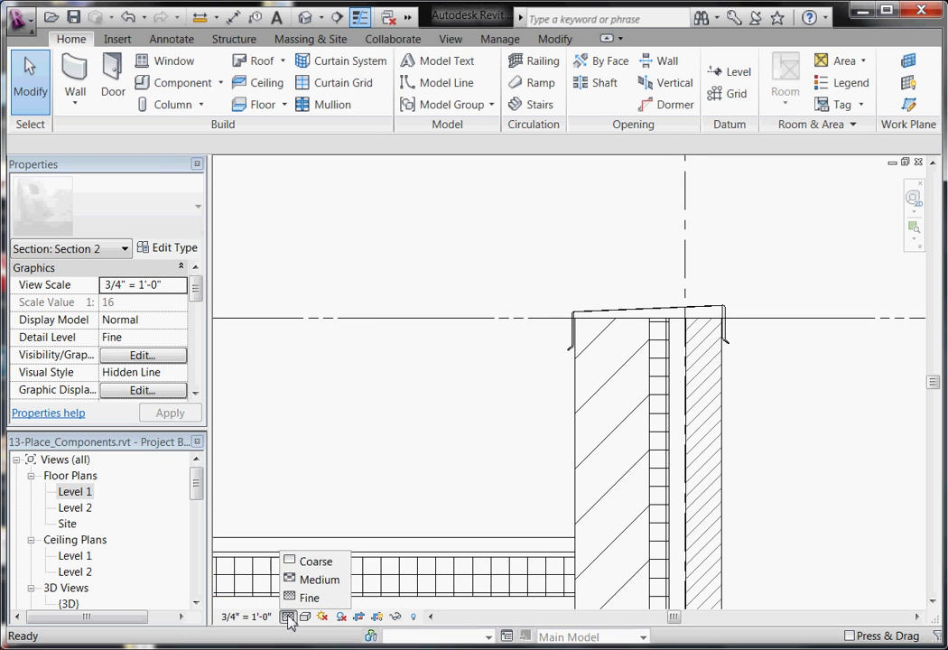
click(303, 578)
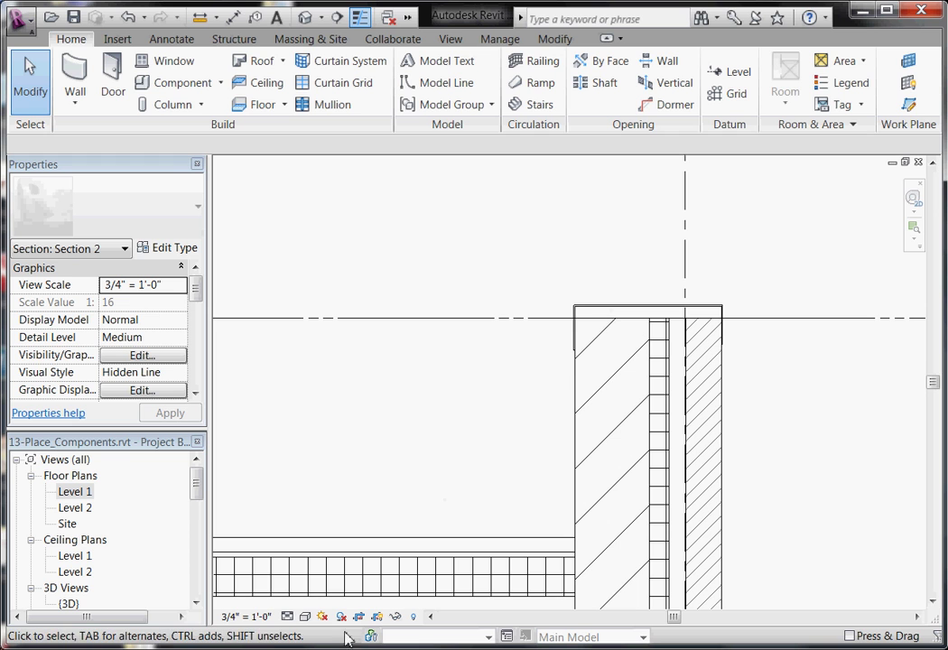
click(287, 615)
click(313, 597)
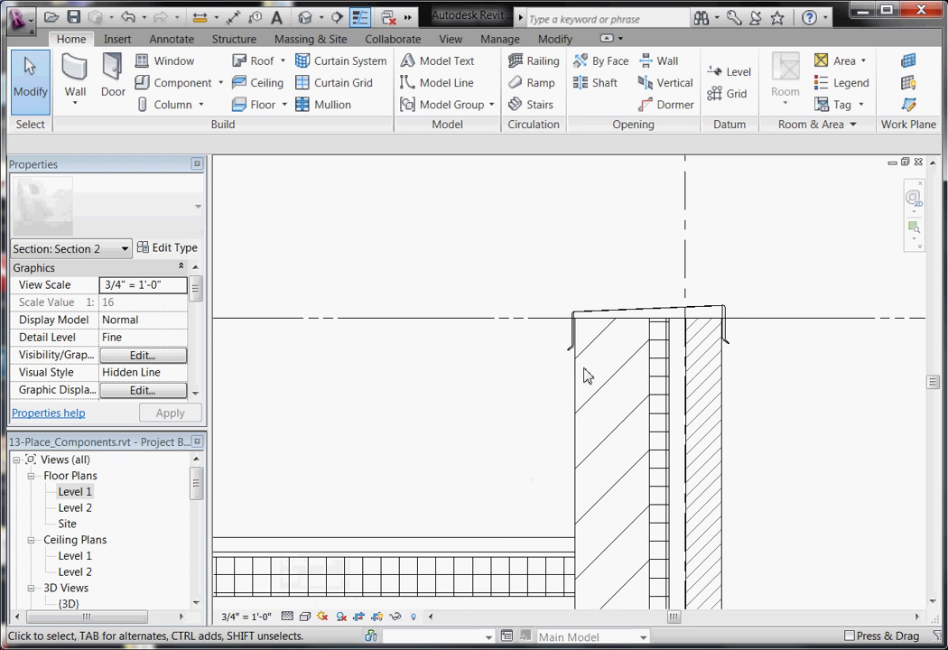
- Open the default 3D view, select the coping and set its left miter angle to 0 degrees
scroll(589, 370, down, 1)
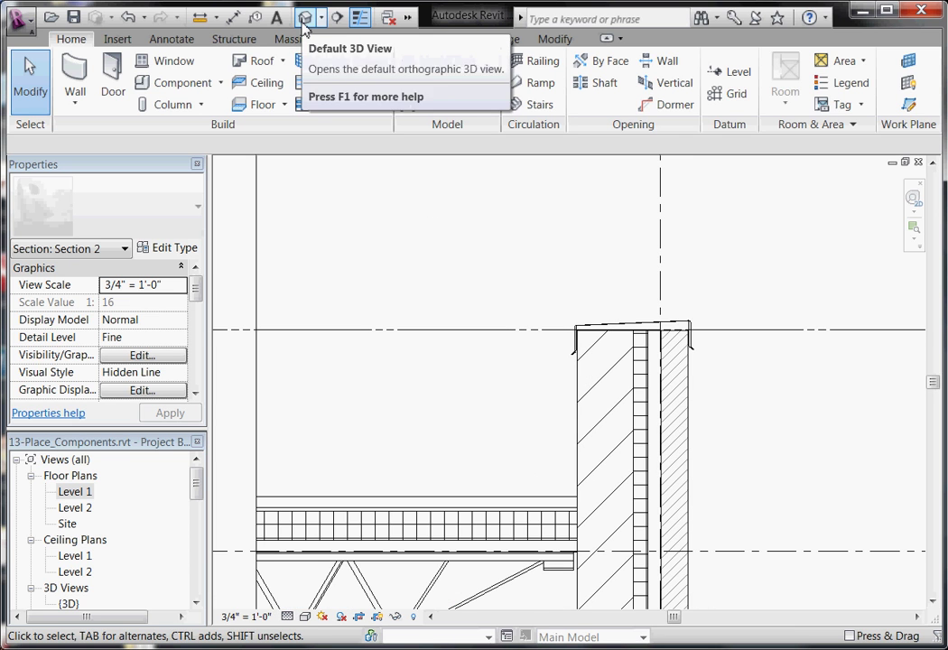
click(307, 18)
scroll(614, 442, up, 5)
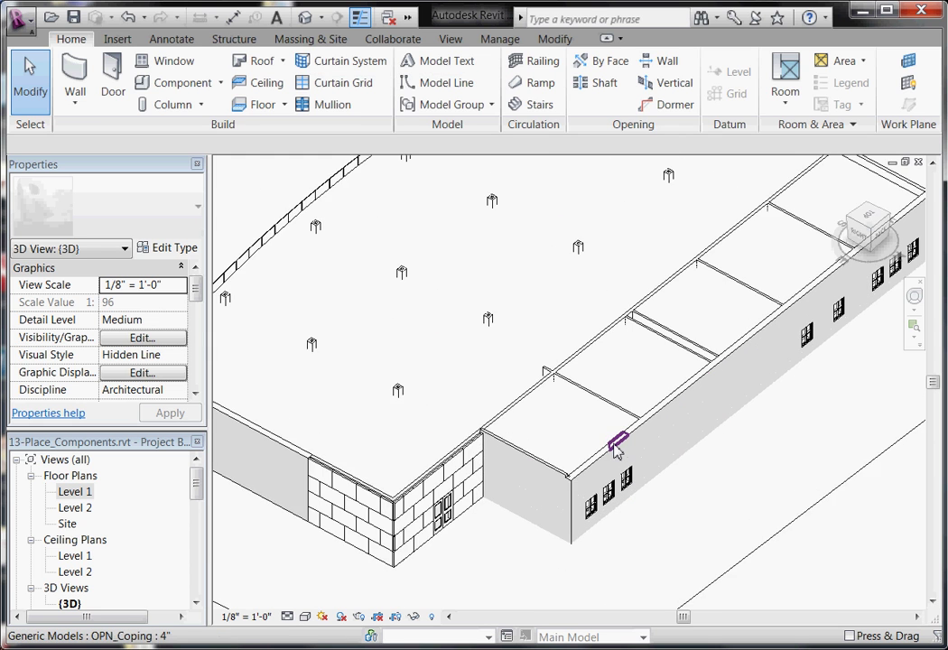
click(619, 450)
scroll(623, 450, up, 2)
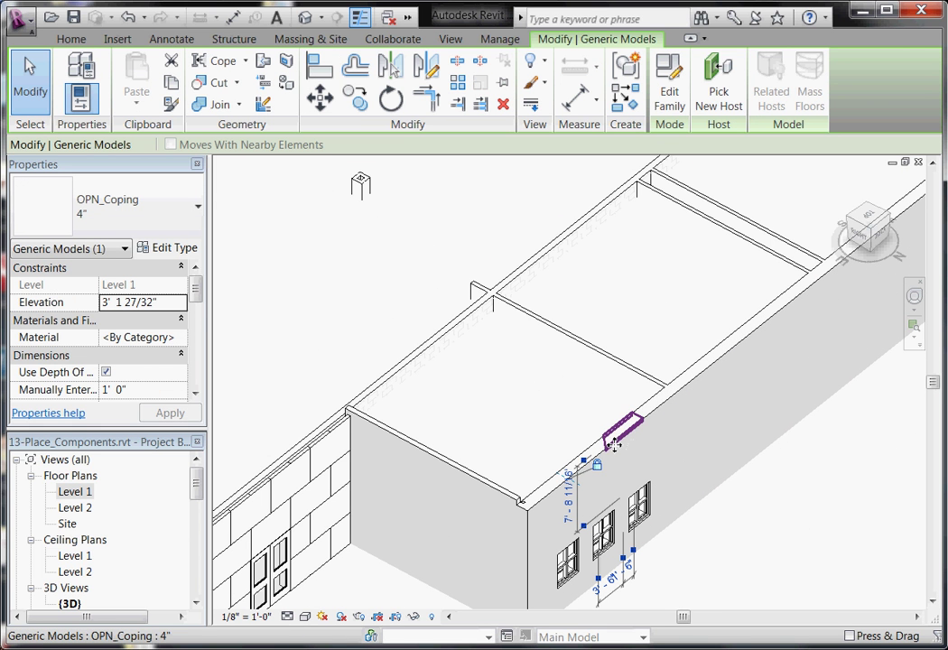
scroll(195, 311, down, 2)
click(166, 339)
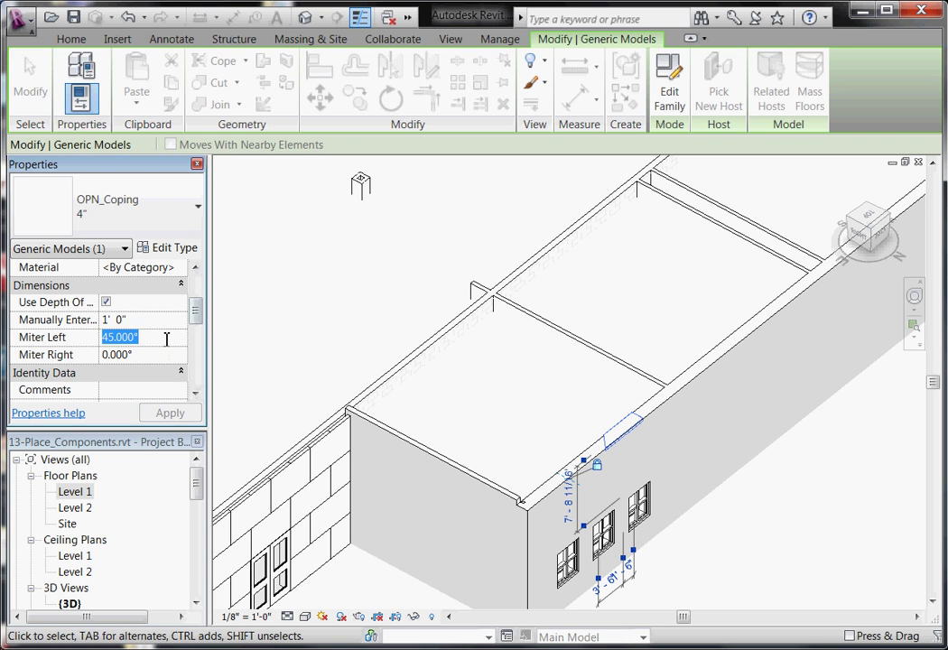
text(0)
click(165, 412)
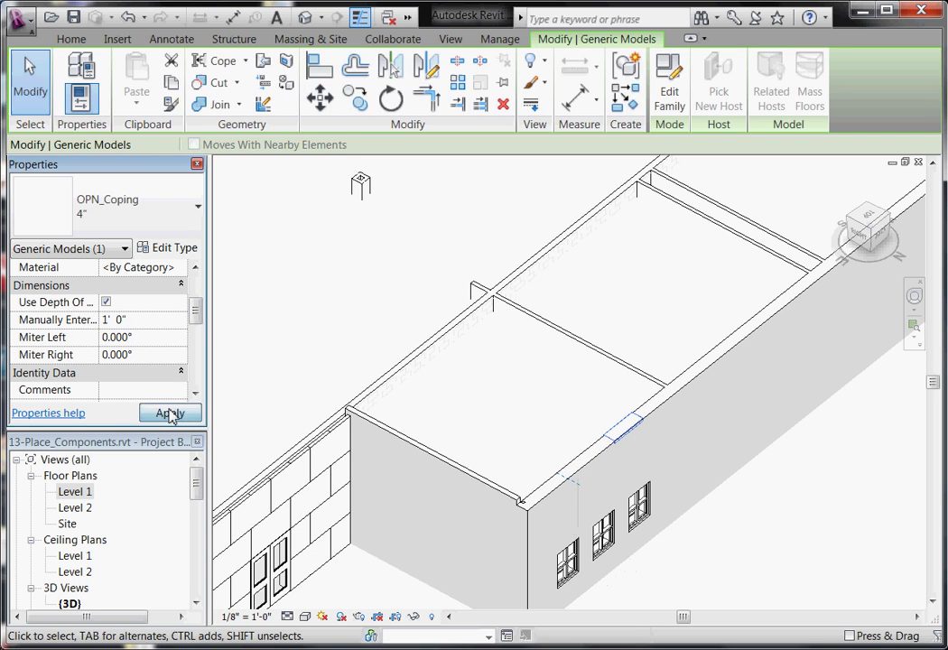
- Set the coping's left miter angle to -45 degrees
click(156, 345)
text(-45)
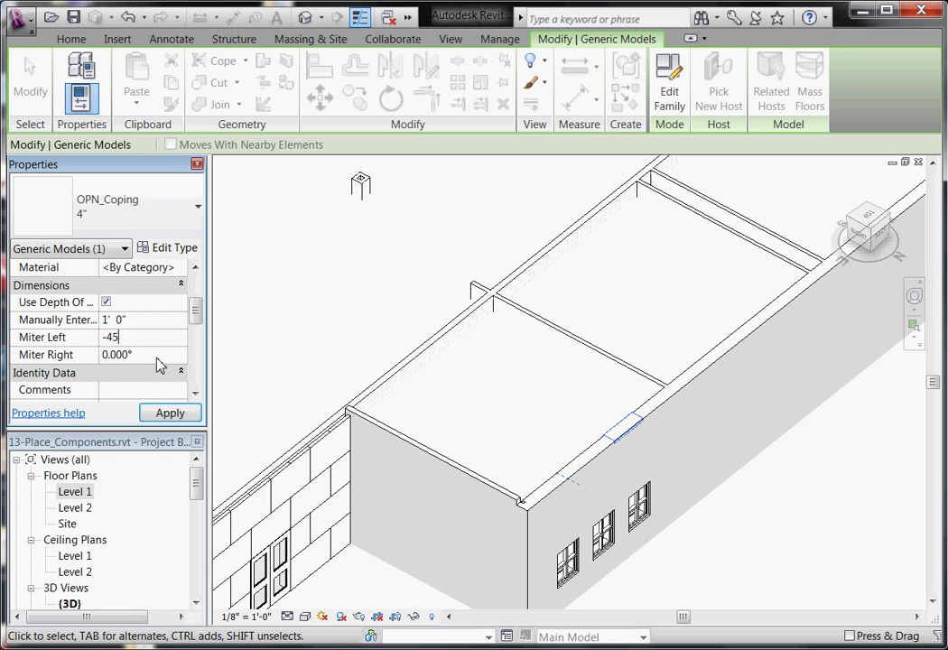
click(174, 415)
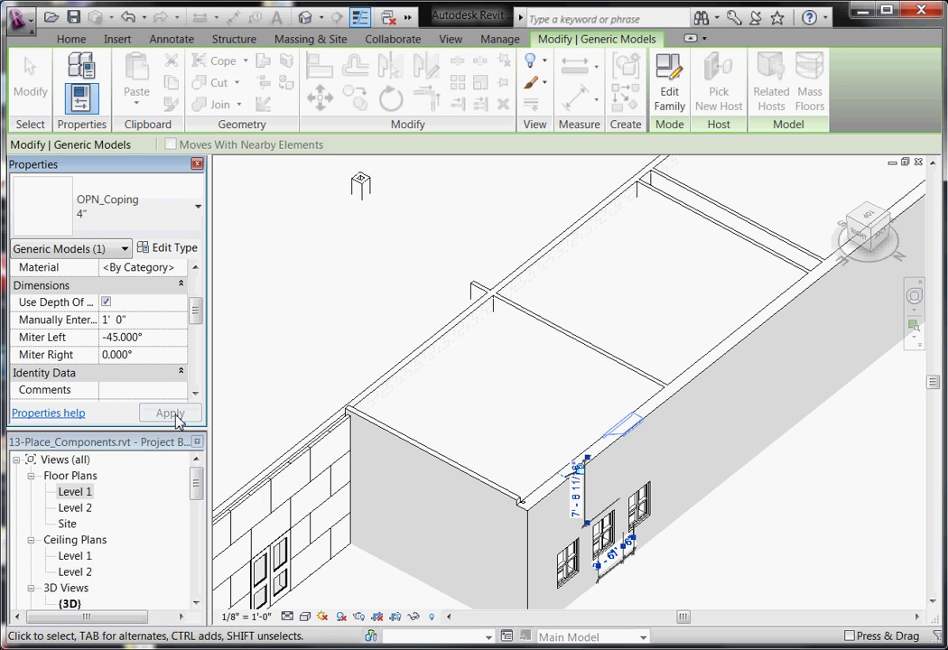
- Restore the coping's left miter angle to 45 degrees and check the mitered end against the wall
click(169, 342)
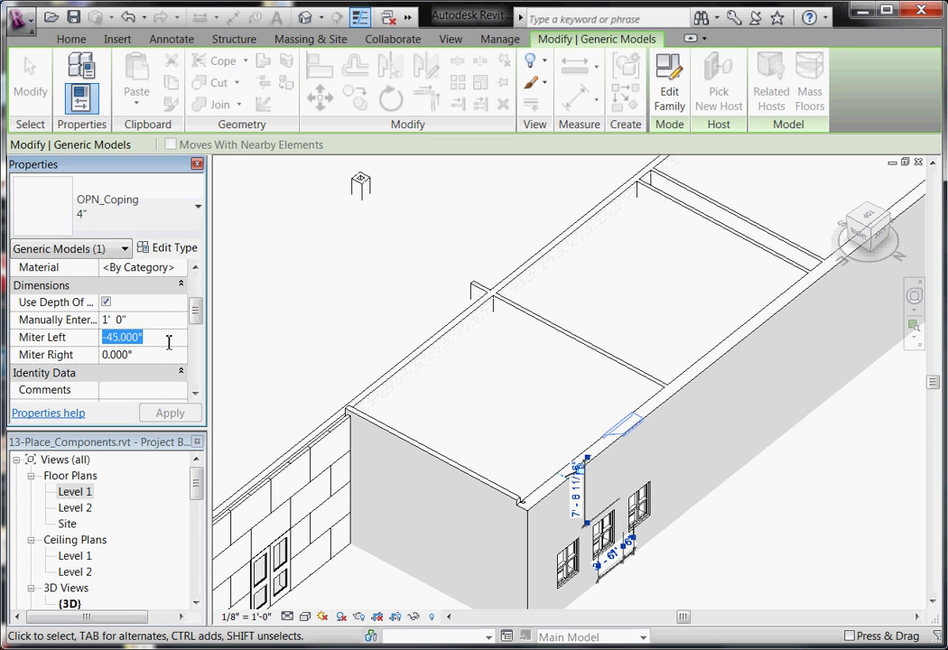
text(45)
click(176, 414)
scroll(640, 446, up, 2)
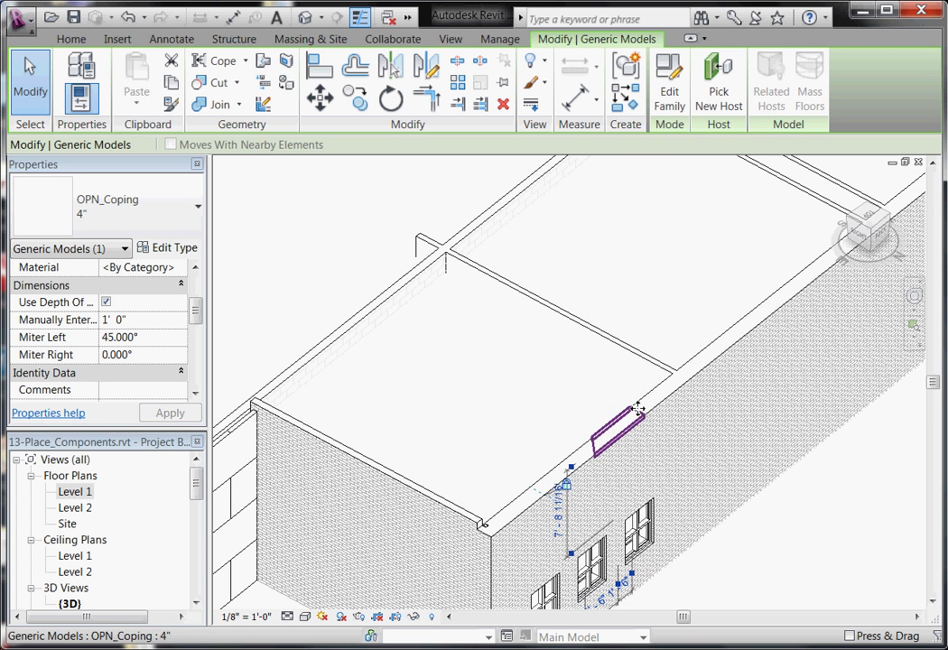
scroll(633, 376, down, 2)
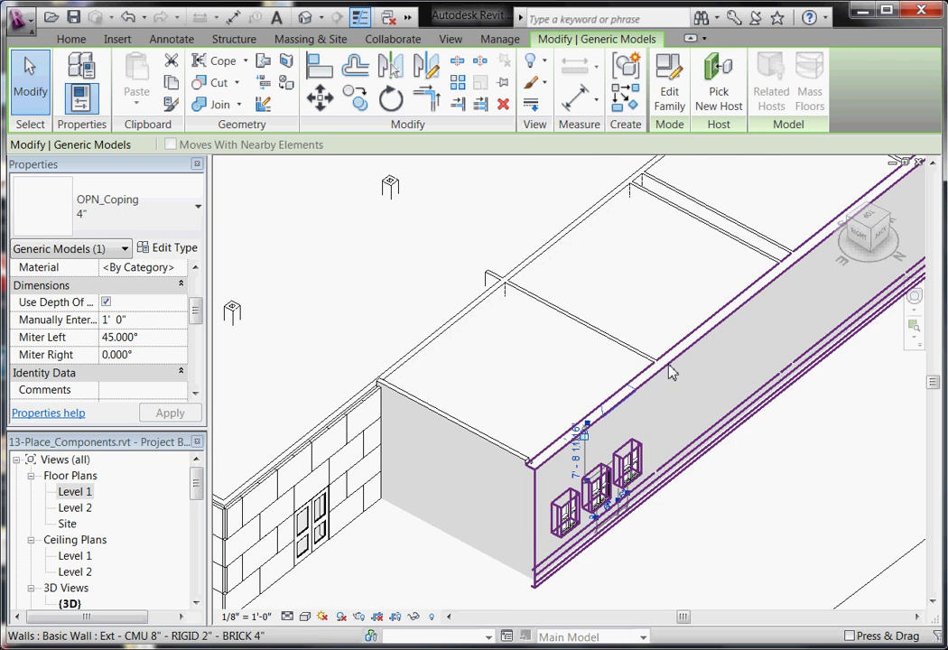
- Return to the wall section and examine the coping's profile on top of the wall within the whole section
click(919, 161)
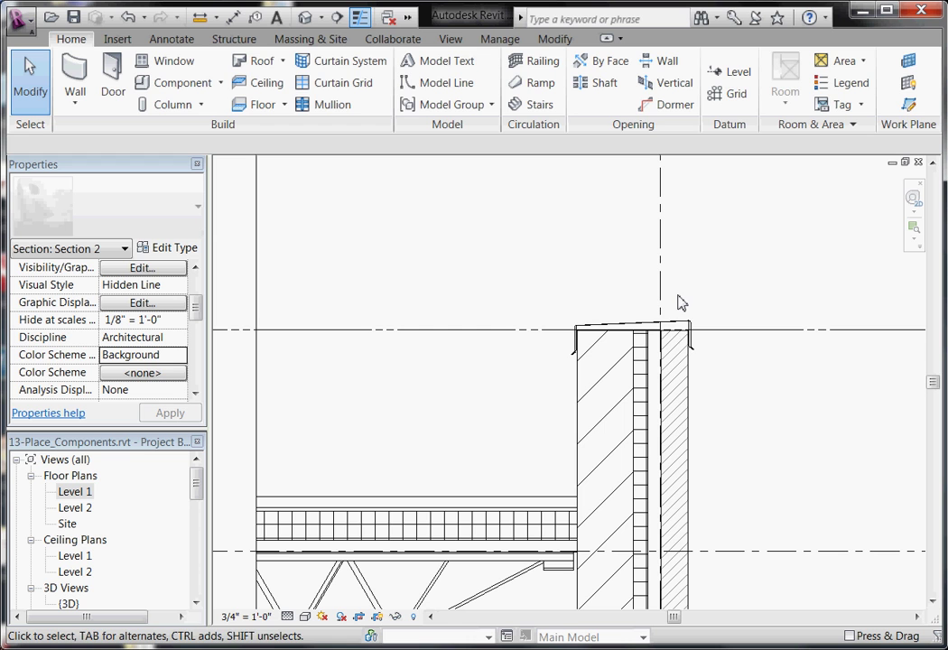
click(689, 333)
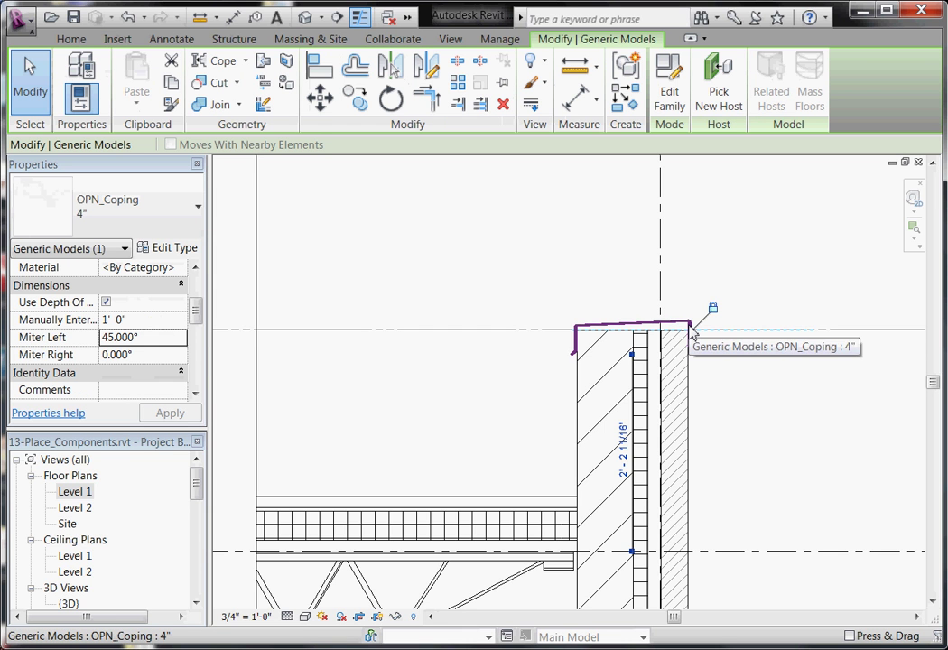
scroll(671, 332, up, 2)
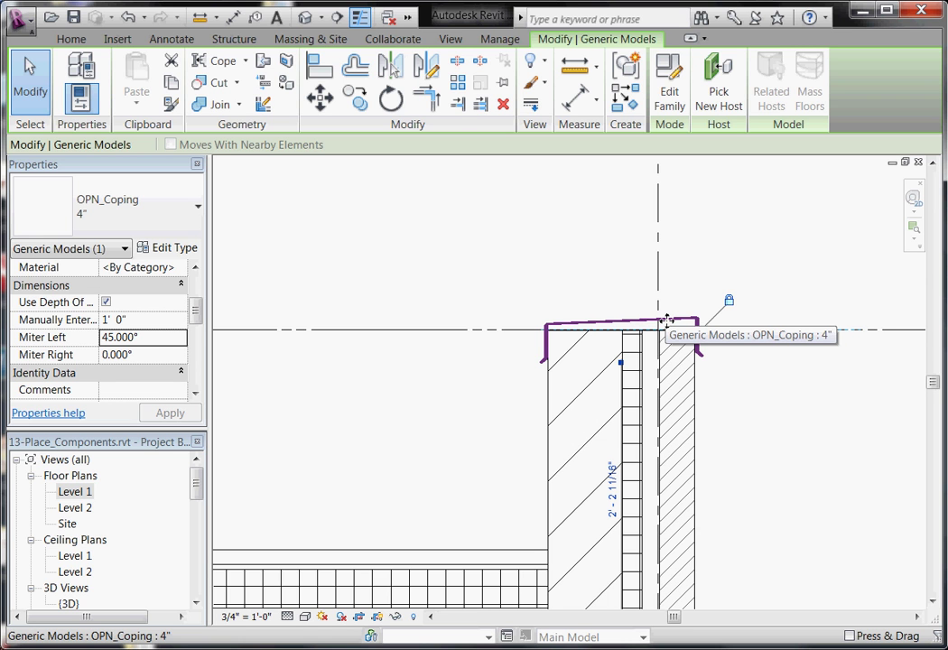
click(748, 370)
scroll(747, 370, down, 3)
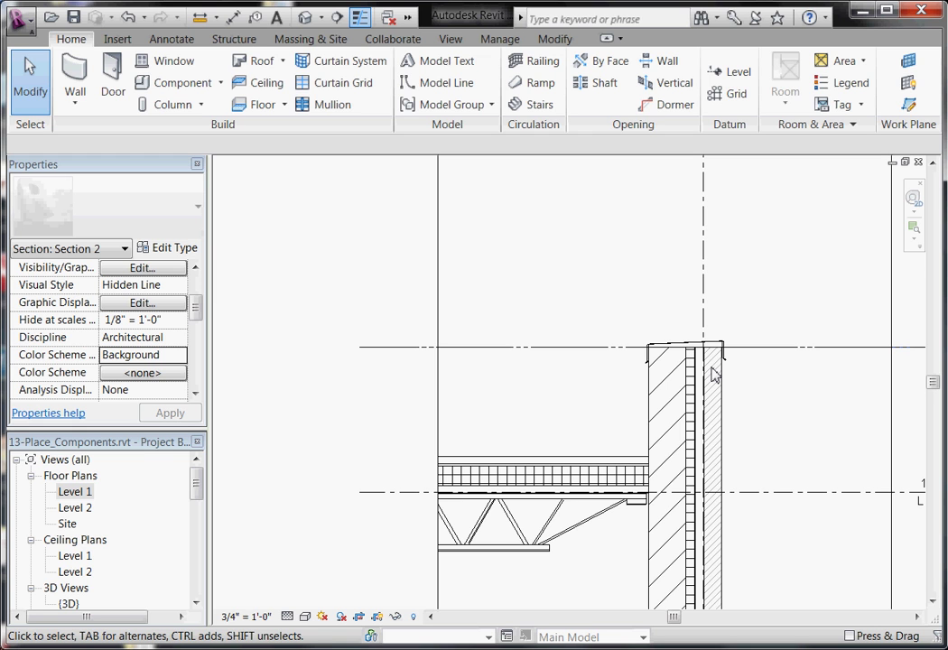
scroll(641, 285, down, 5)
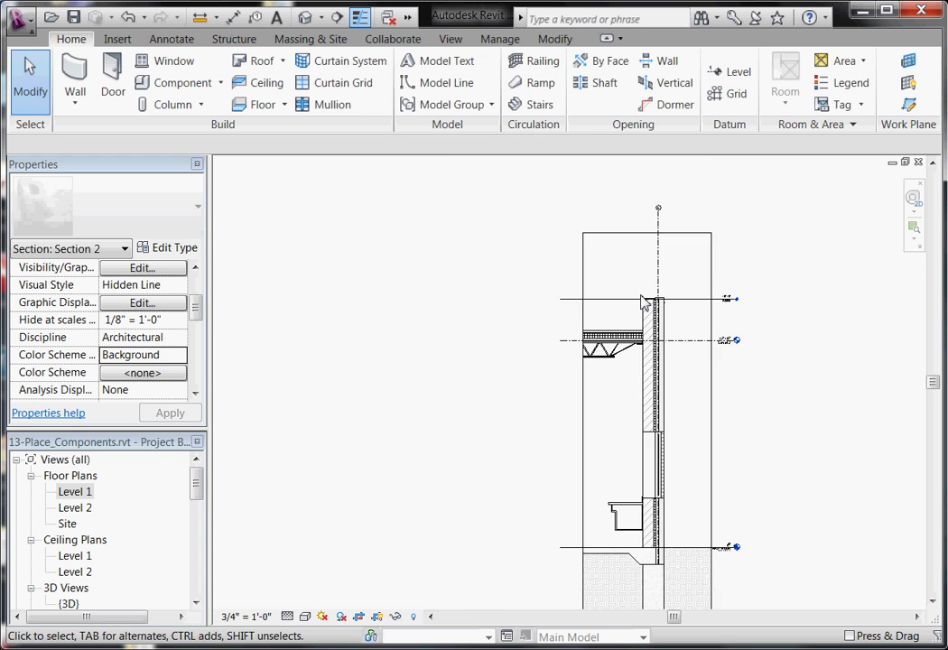
- Close the wall section and return to the building corner in the Level 1 floor plan
scroll(650, 470, down, 1)
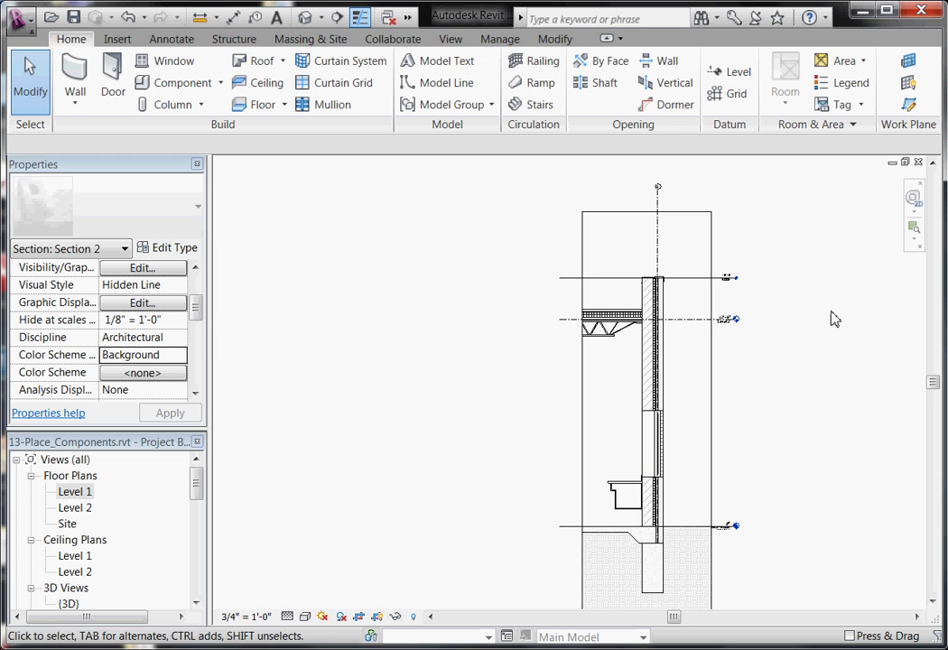
click(919, 168)
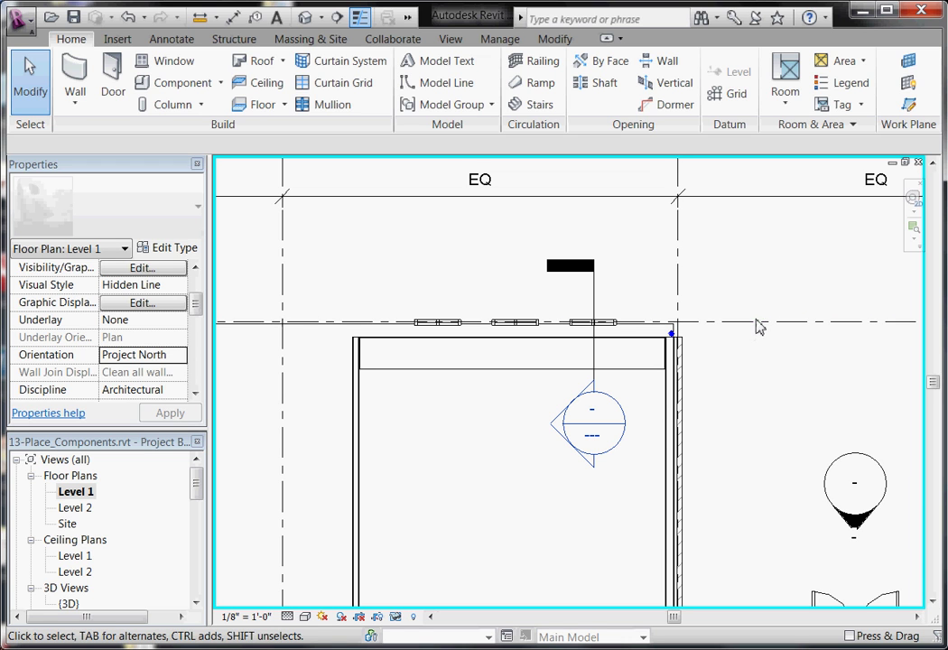
scroll(756, 322, up, 3)
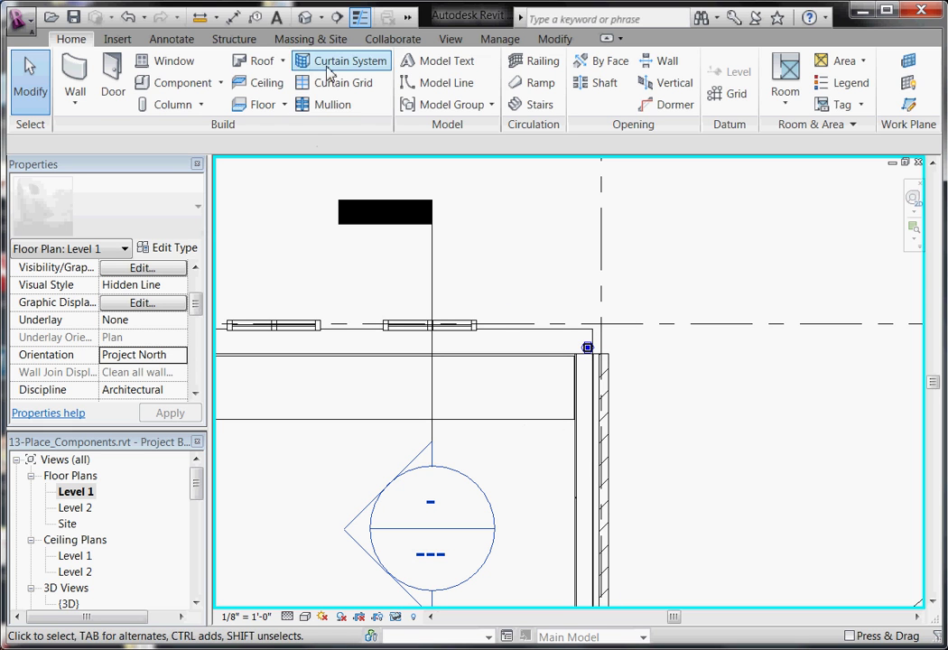
- Start a callout, dismiss the save reminder without saving, and set the callout type to Detail View: Detail
click(171, 39)
click(450, 38)
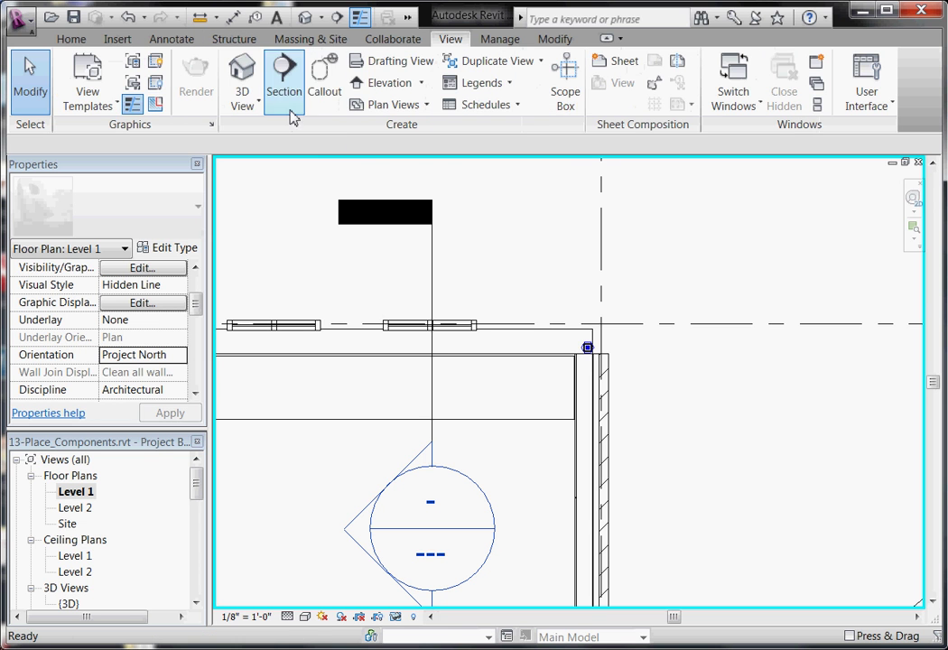
click(325, 93)
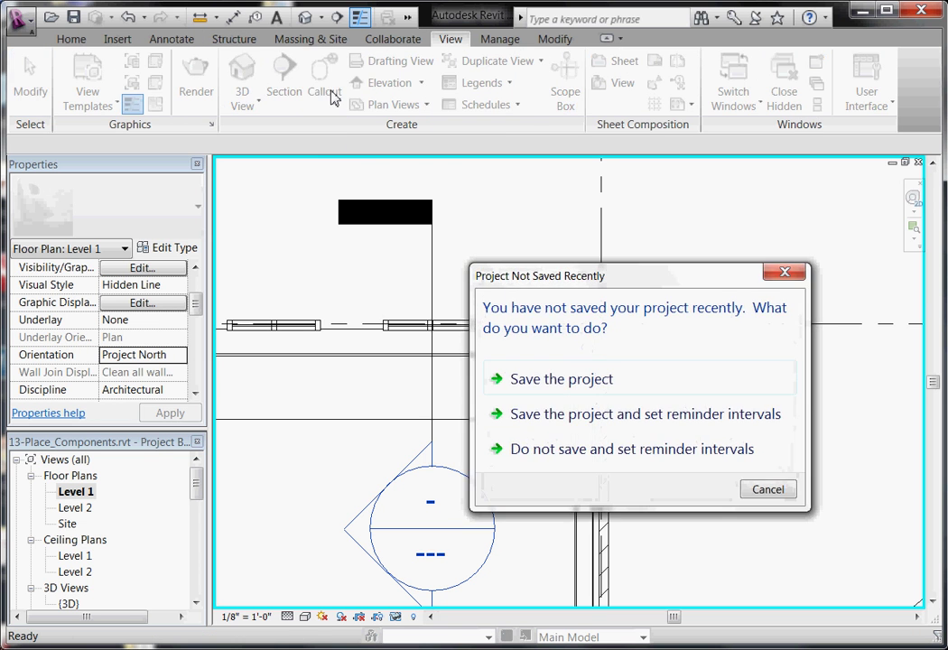
click(778, 487)
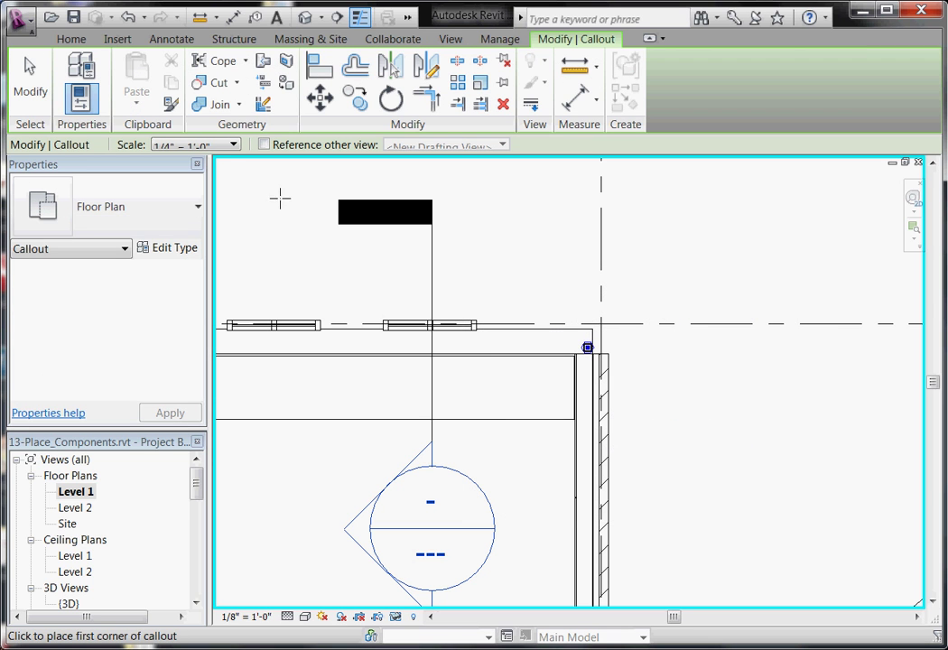
click(198, 215)
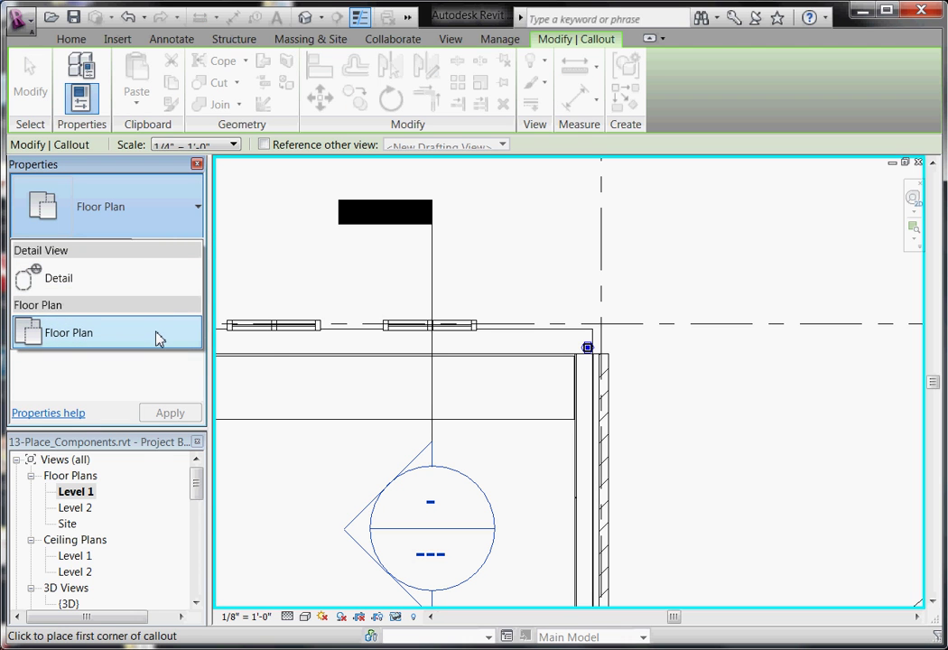
click(155, 290)
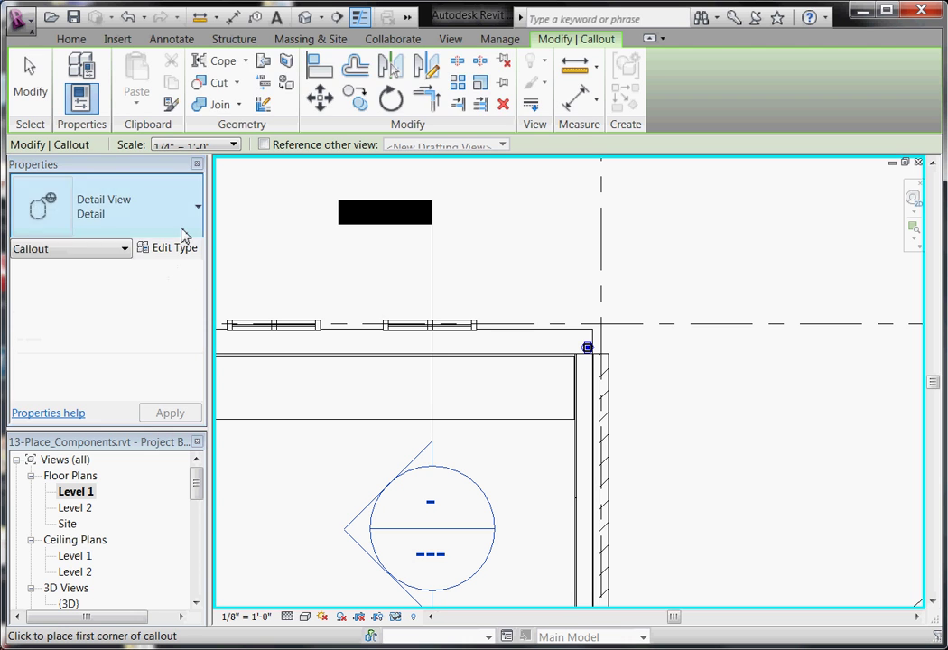
click(194, 219)
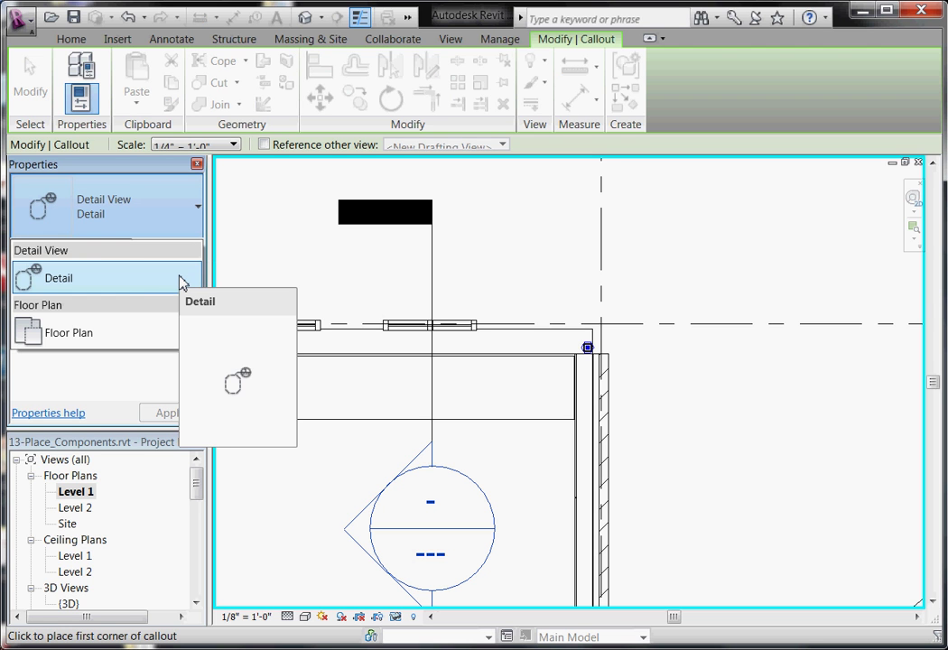
click(180, 283)
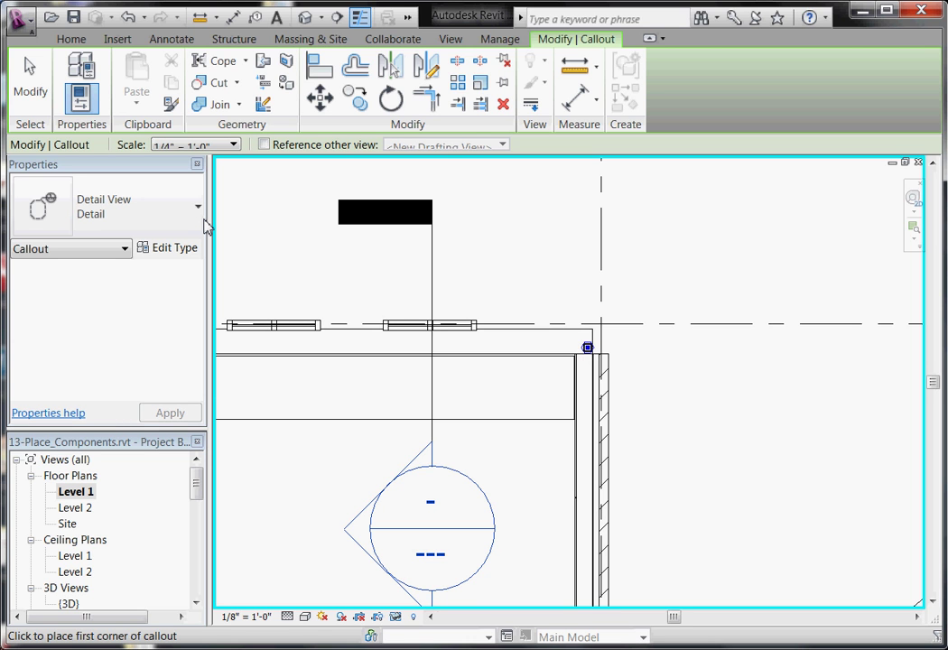
click(196, 211)
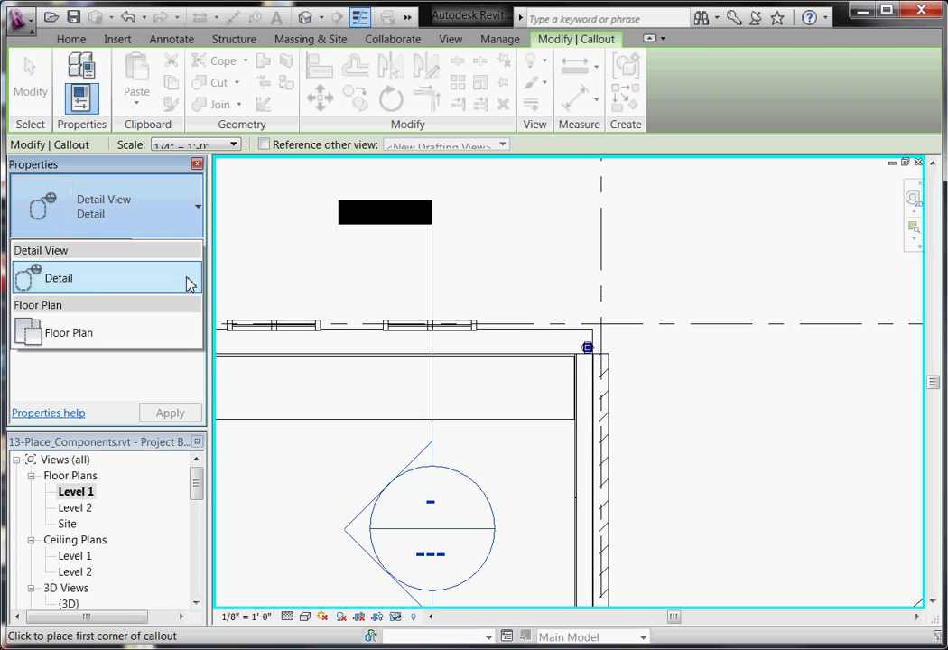
click(191, 336)
click(200, 213)
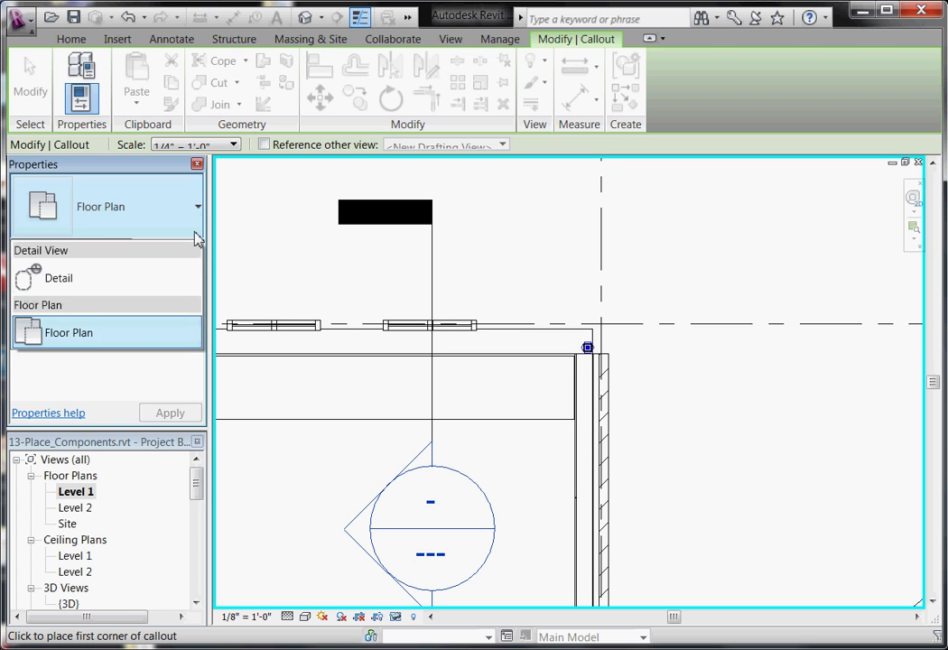
click(193, 281)
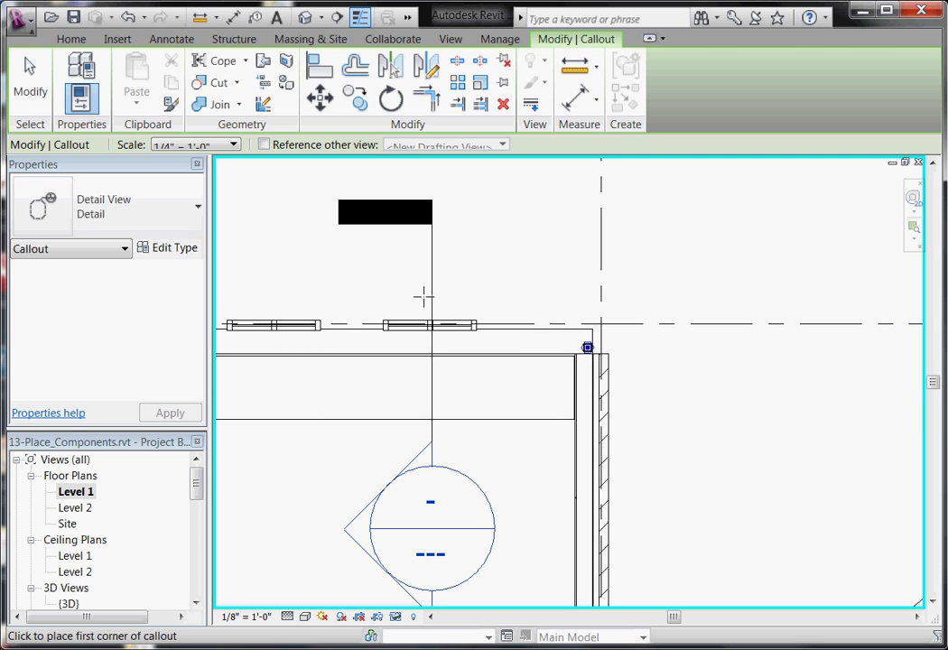
- Draw the detail callout around the exterior wall corner and move its head diagonally outside the building, close to the callout boundary
click(543, 302)
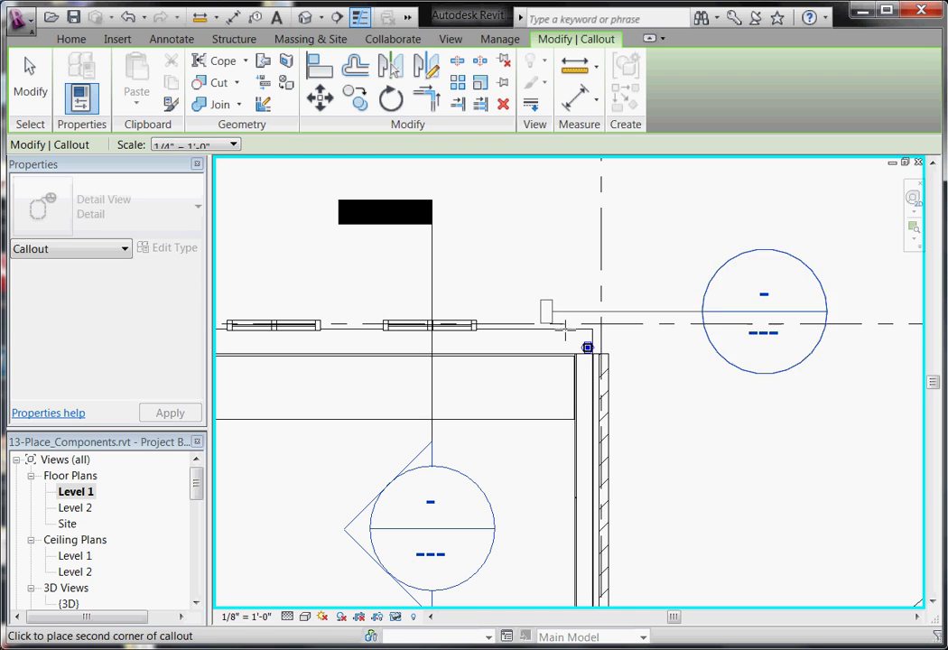
click(645, 413)
scroll(641, 388, down, 3)
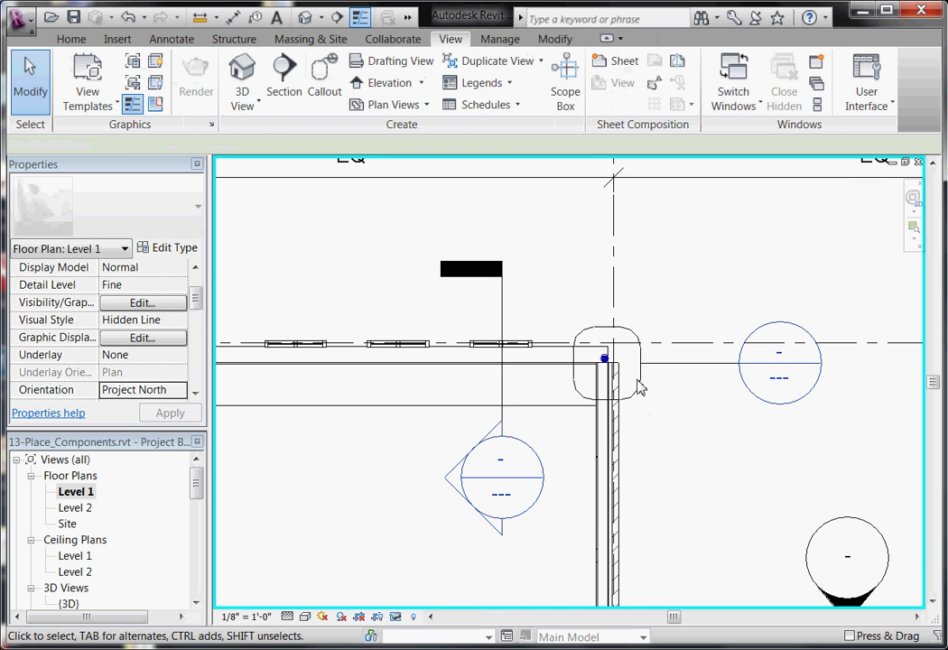
scroll(641, 388, up, 1)
click(743, 364)
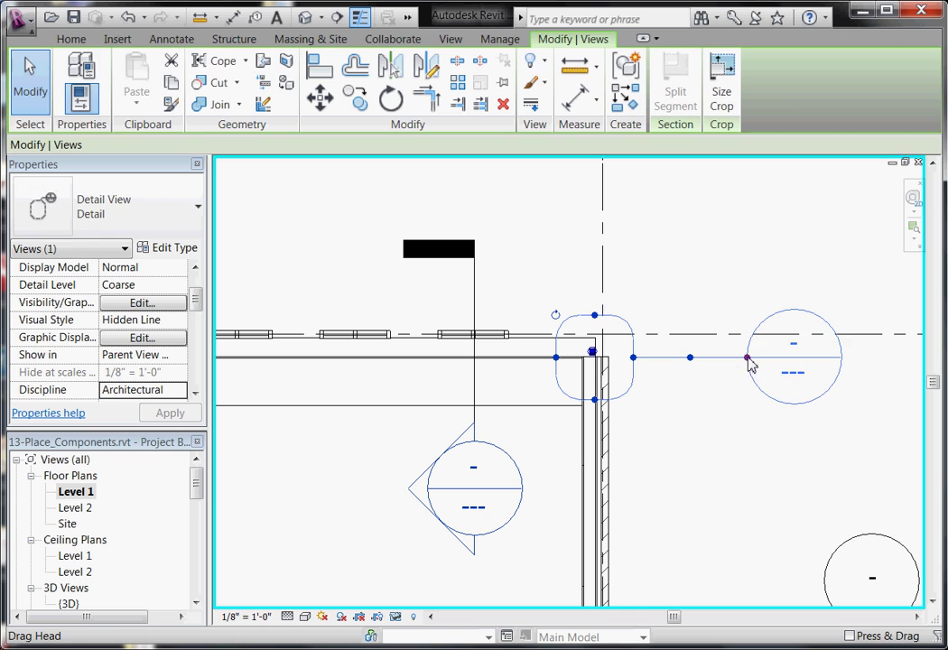
drag(743, 364, 663, 295)
click(565, 277)
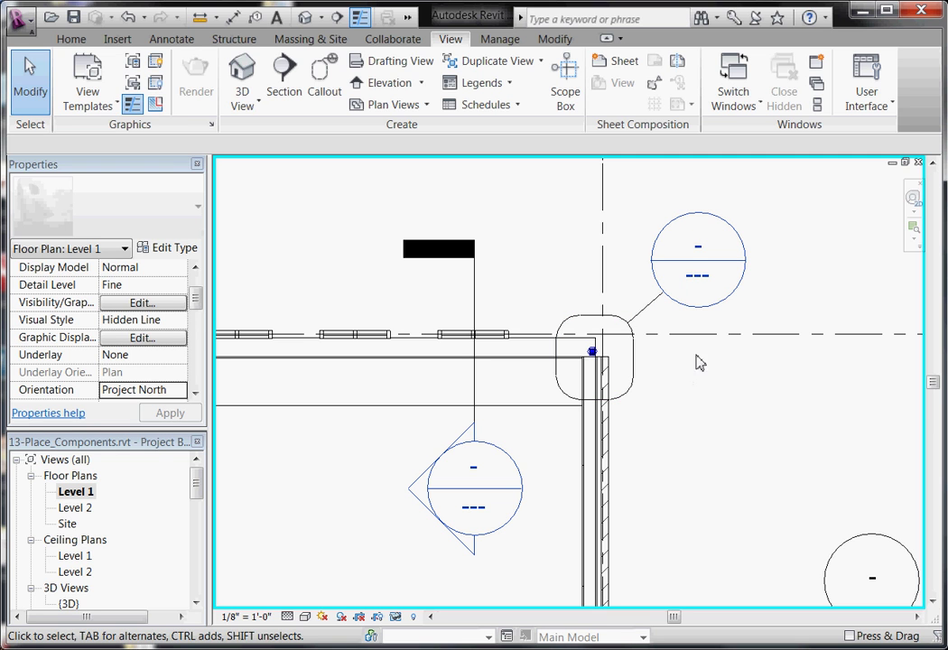
- Open the callout's detail view and enlarge its crop region on all four sides around the wall corner
double_click(677, 307)
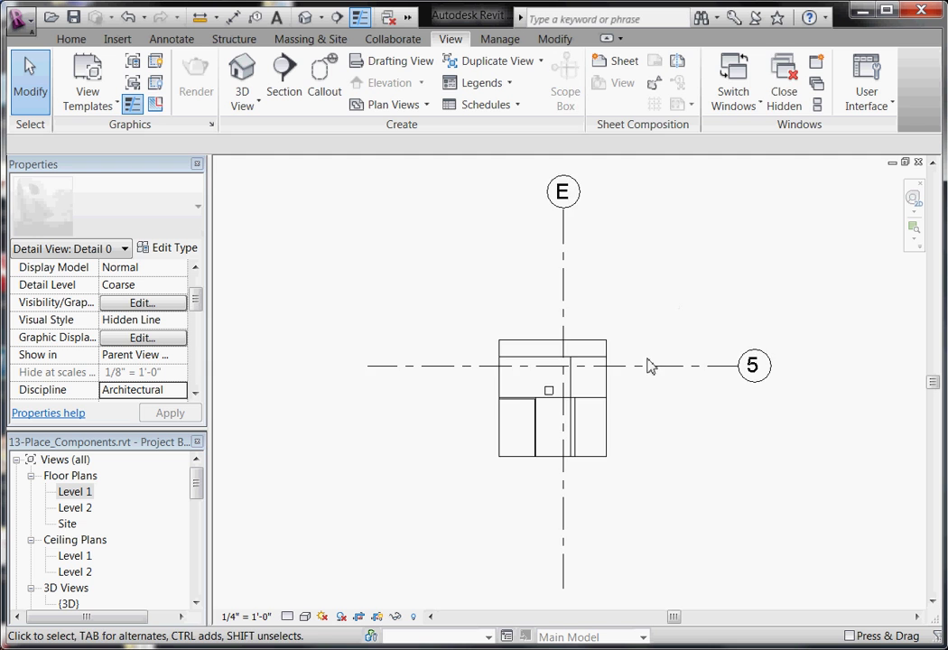
scroll(567, 364, up, 3)
click(541, 326)
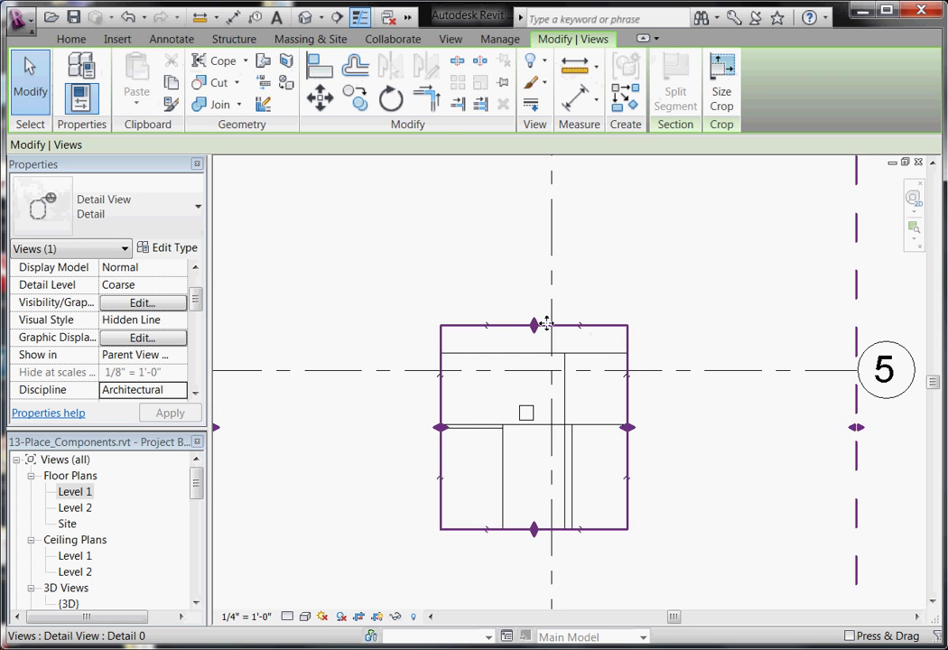
drag(536, 325, 534, 300)
drag(627, 413, 656, 413)
drag(440, 413, 418, 413)
drag(537, 530, 536, 536)
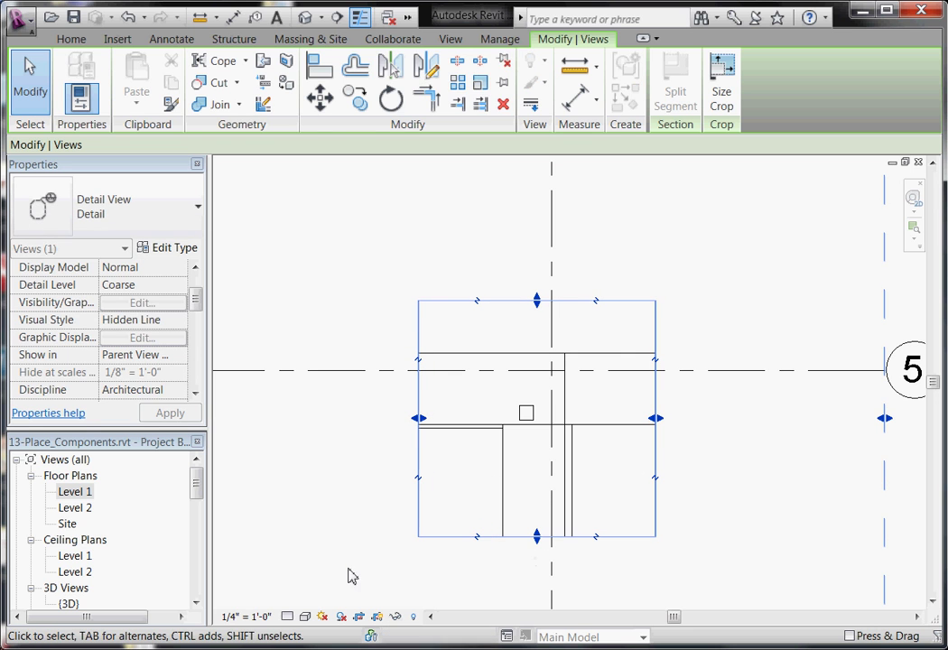
- Set the detail view's scale to 1 1/2" = 1'-0" and its detail level to Fine
click(248, 617)
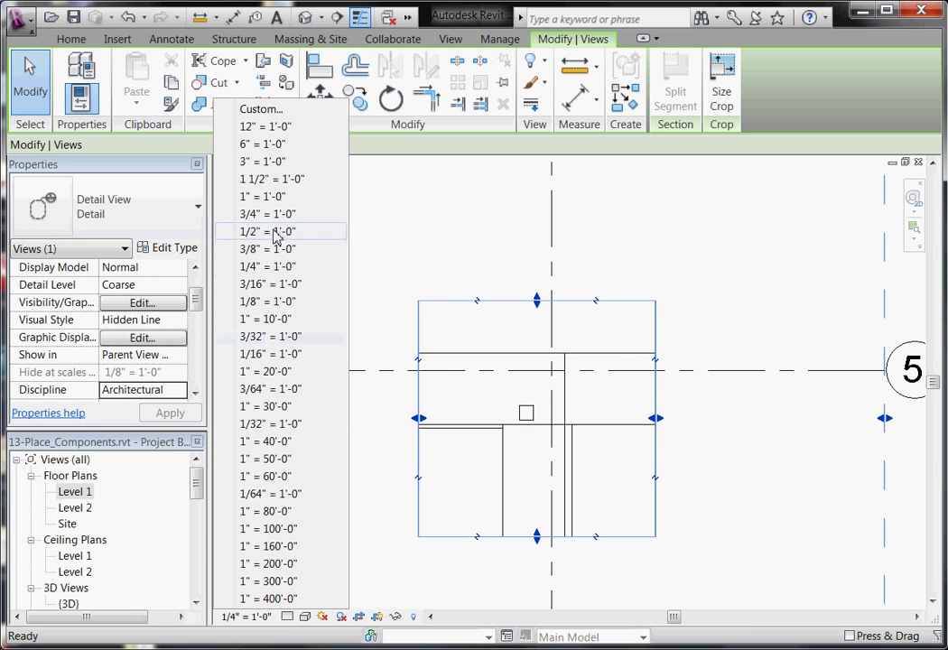
click(280, 180)
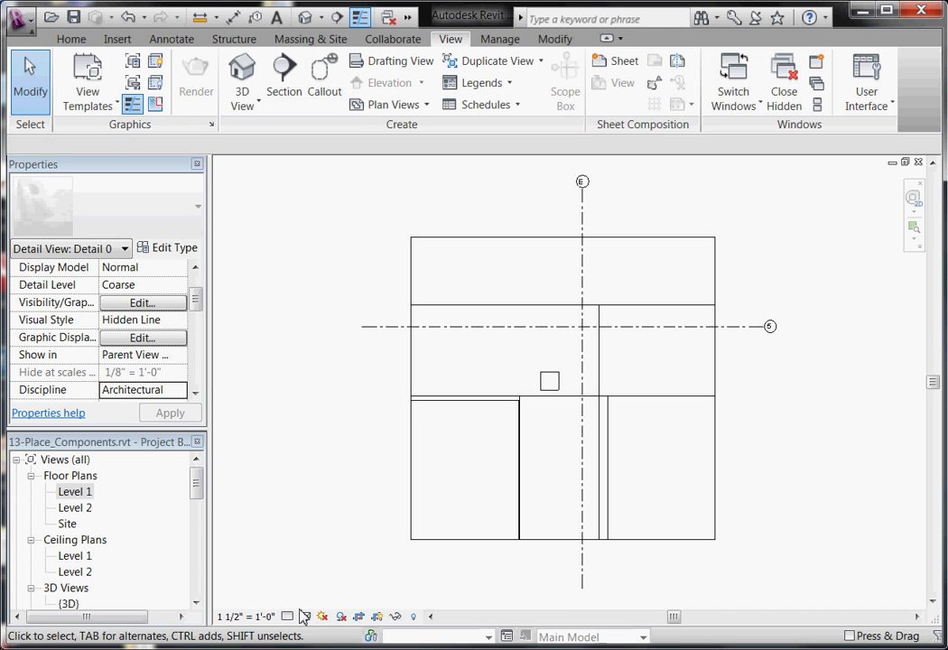
click(302, 616)
click(311, 598)
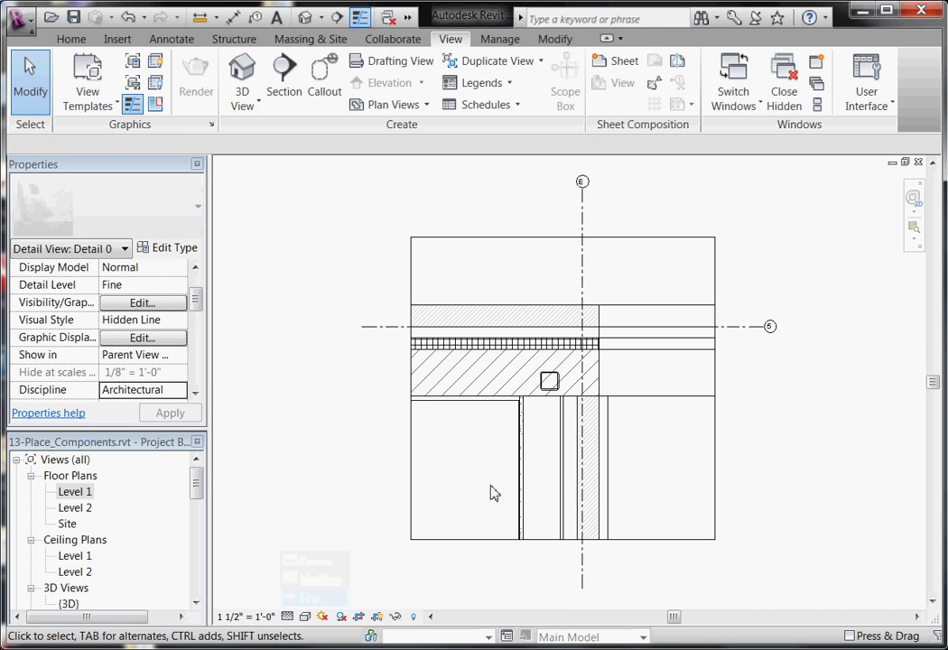
- Hide the two linked structural model walls that run past the corner as elements in the detail view
click(656, 403)
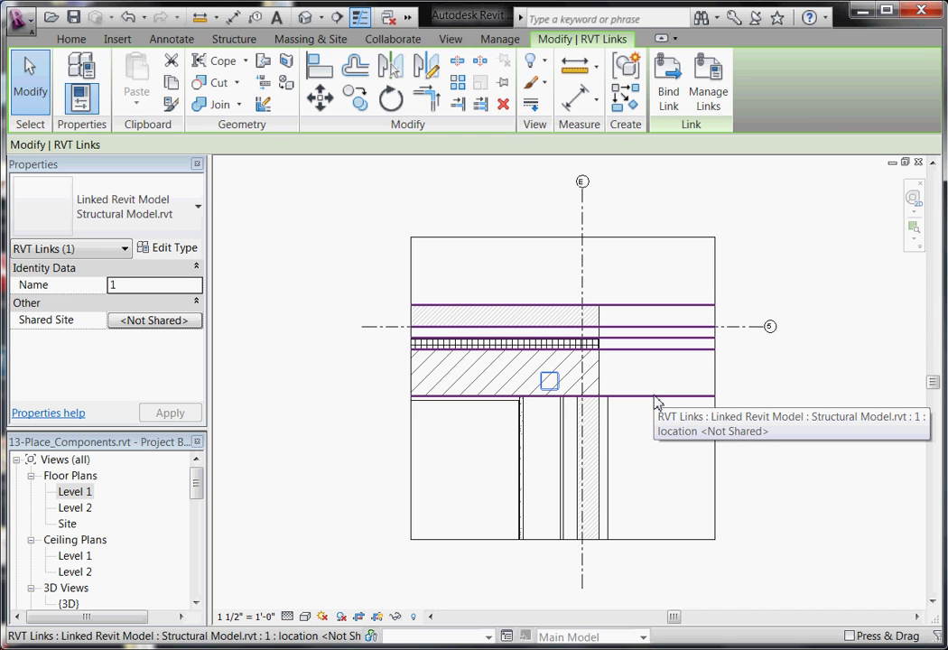
right_click(656, 400)
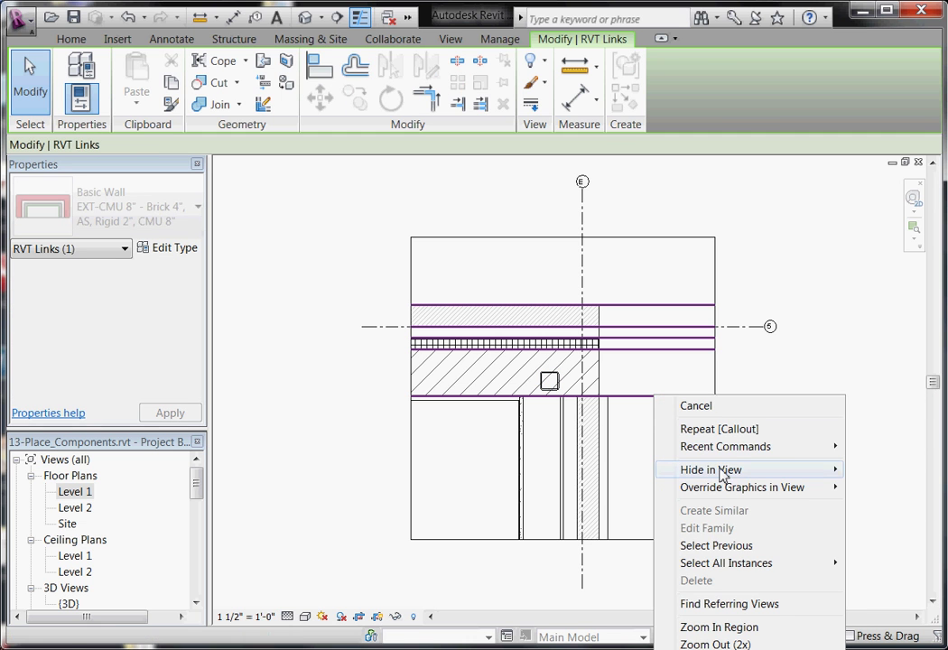
mouse_move(722, 476)
click(880, 470)
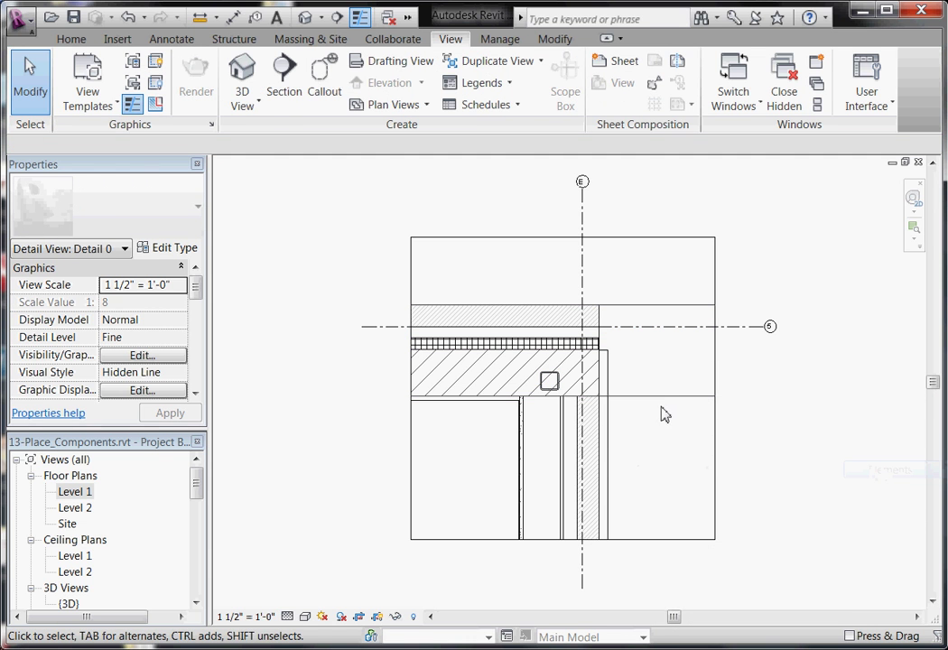
right_click(661, 407)
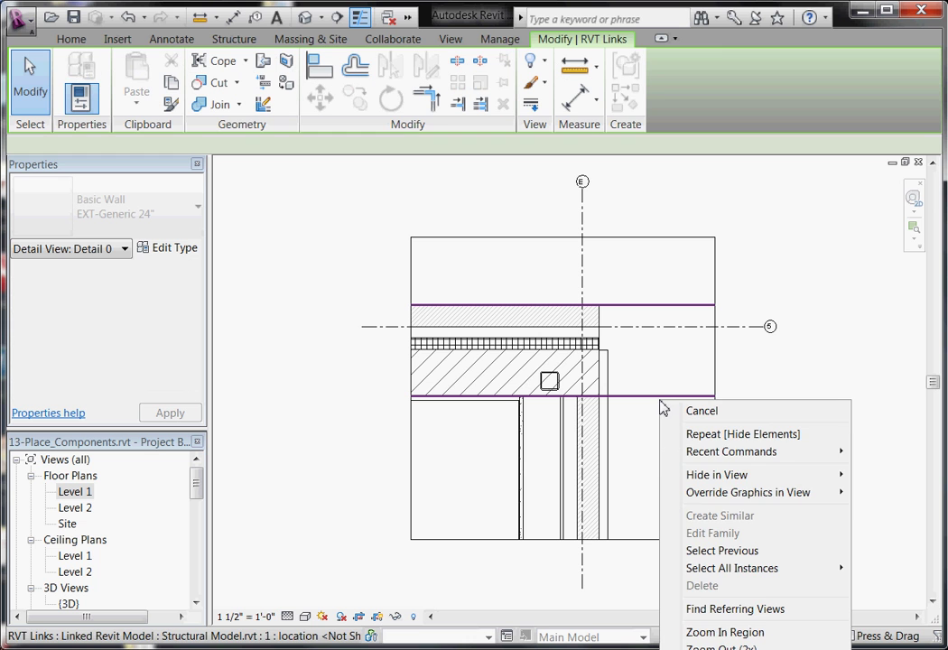
mouse_move(825, 479)
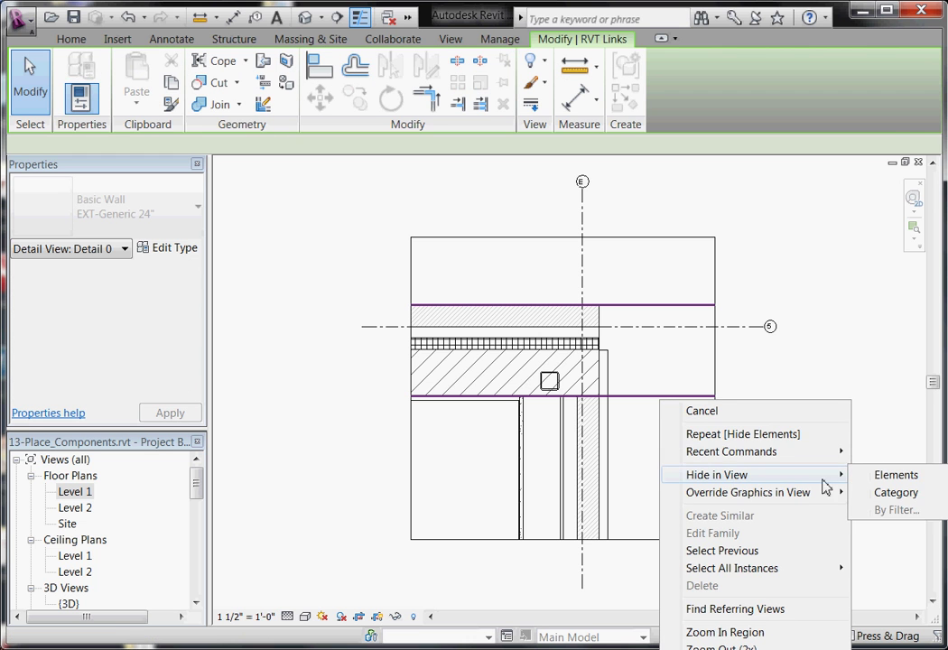
click(936, 478)
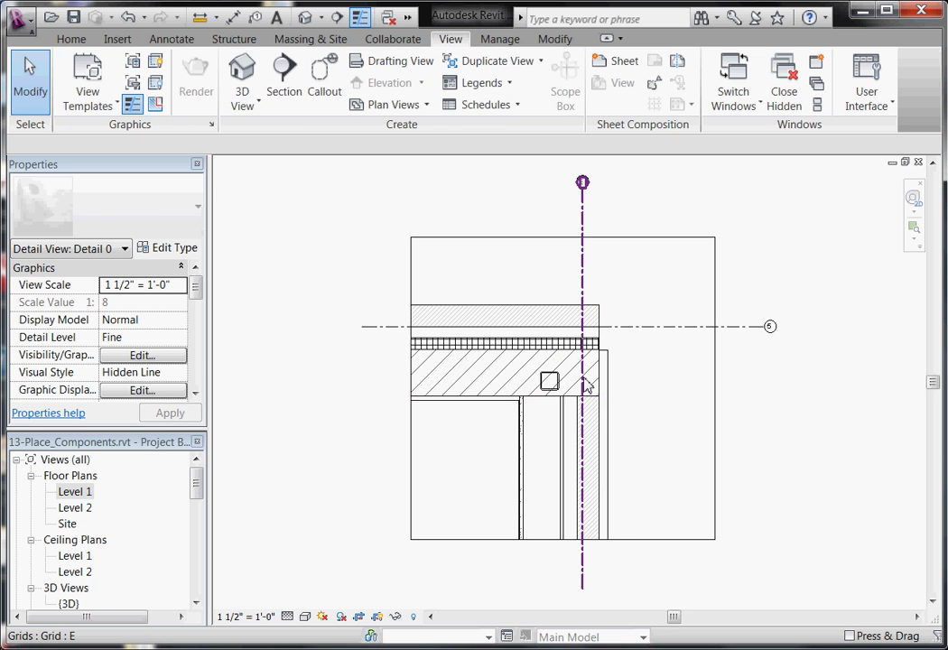
- Edit the cut profile of the CMU wall layer, sketching a rectangular notch 5" deep and 6 1/4" wide around the steel column
scroll(669, 377, down, 1)
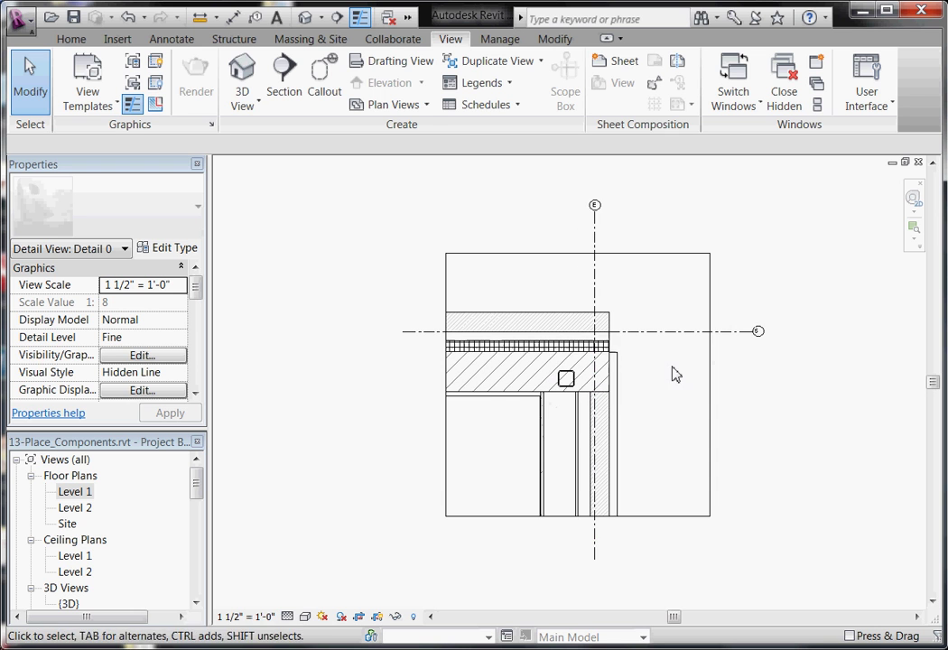
scroll(537, 393, up, 2)
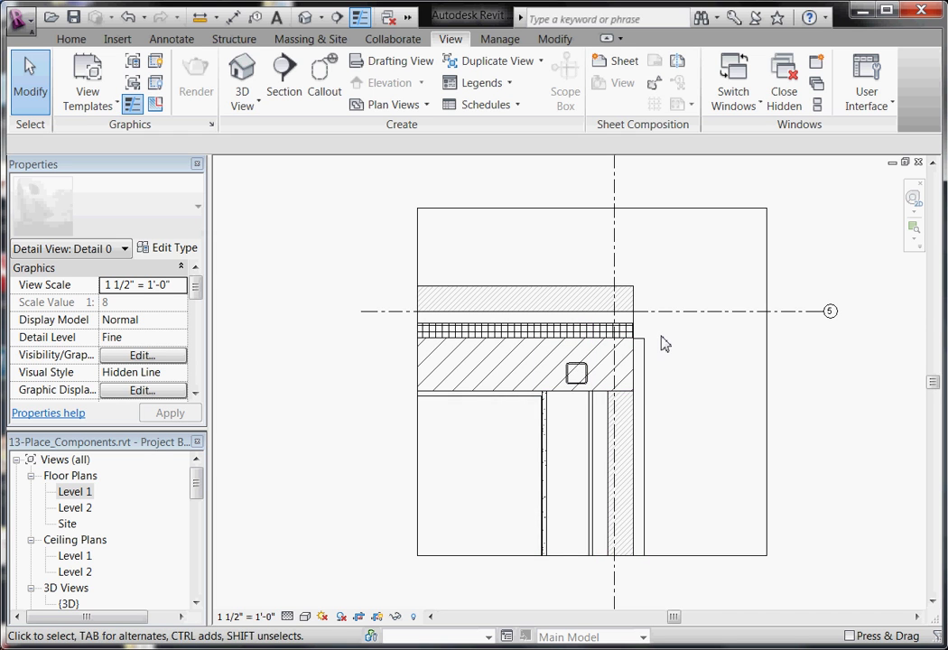
scroll(560, 384, up, 1)
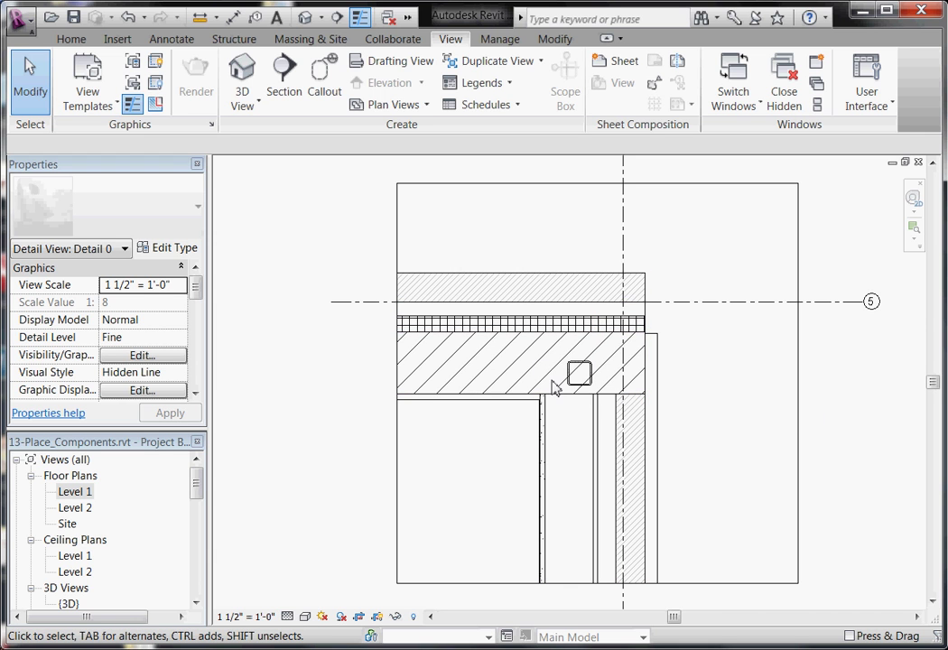
click(499, 40)
click(446, 44)
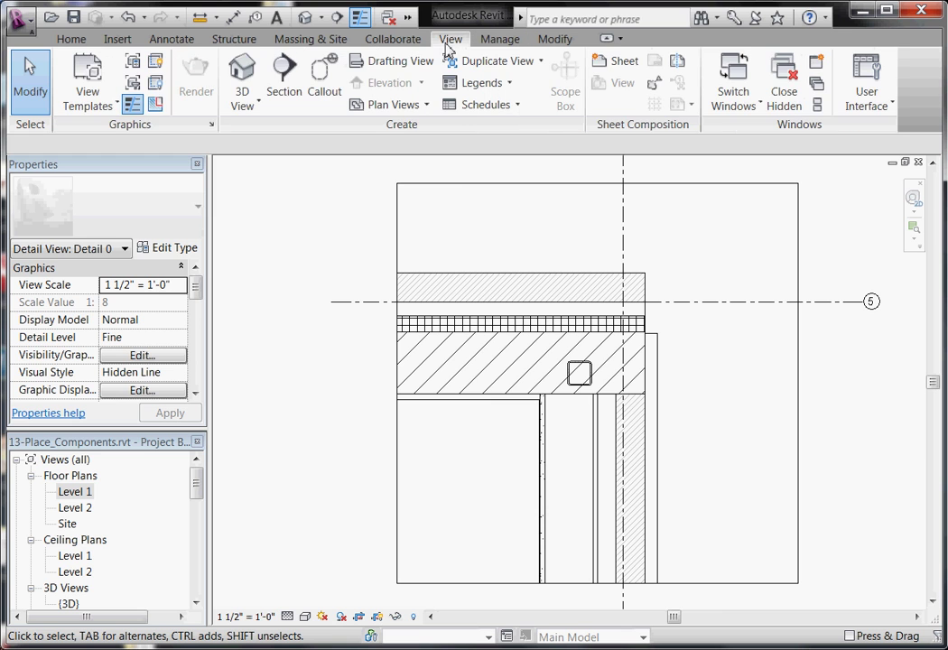
click(154, 106)
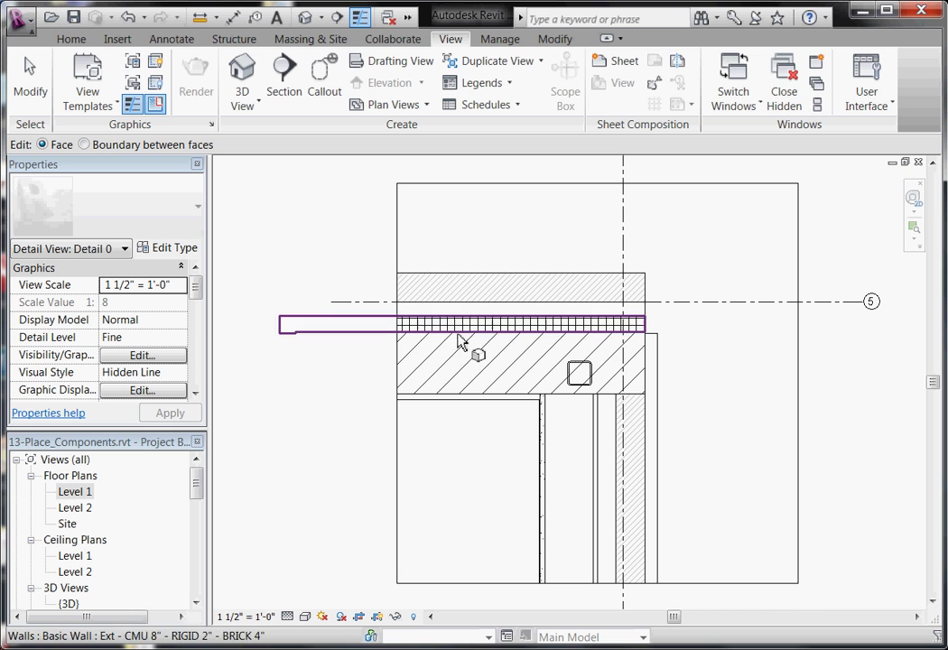
click(474, 397)
click(656, 333)
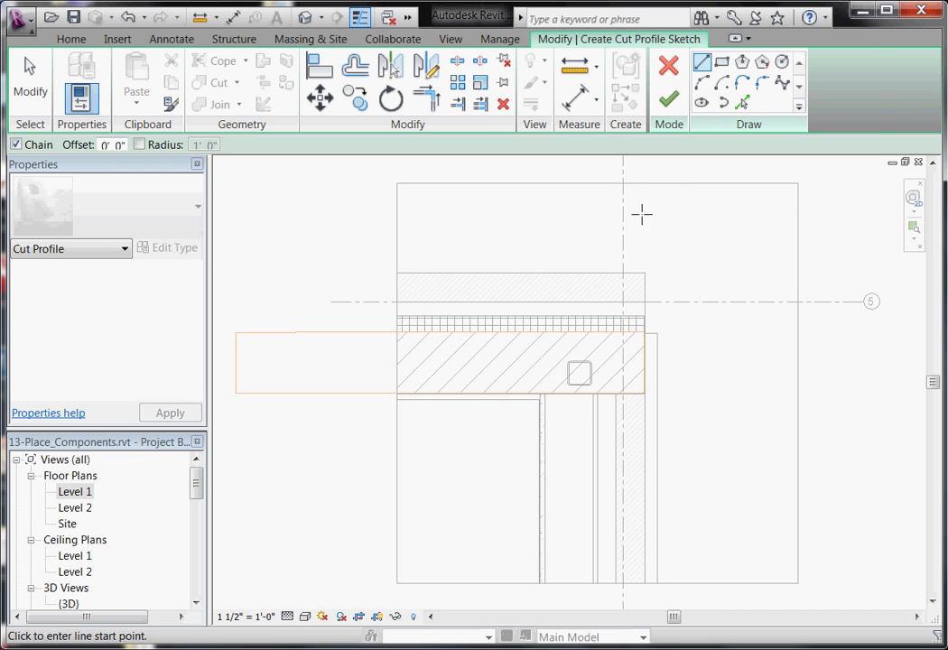
key(Escape)
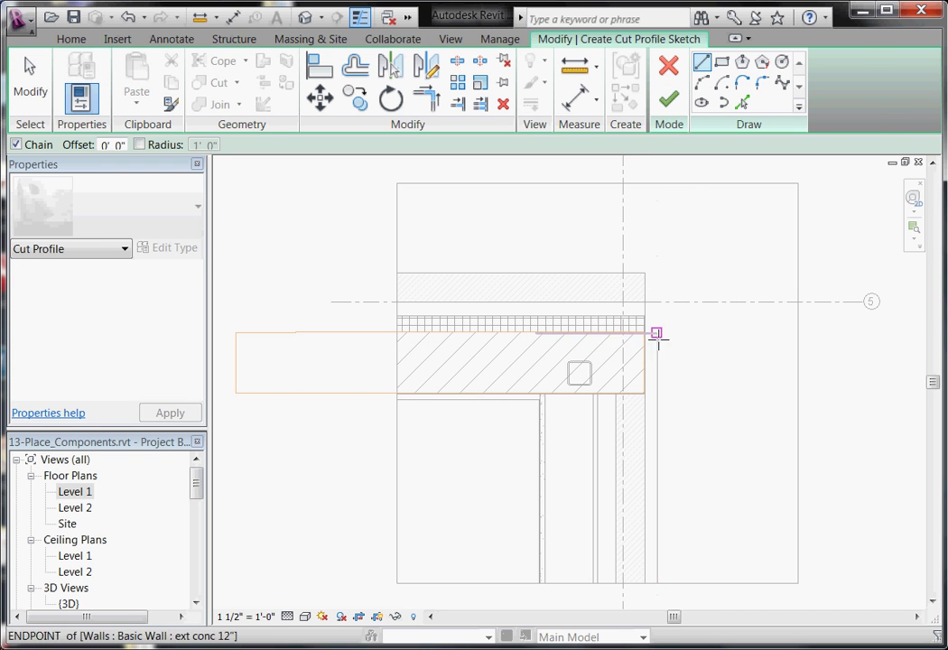
click(597, 392)
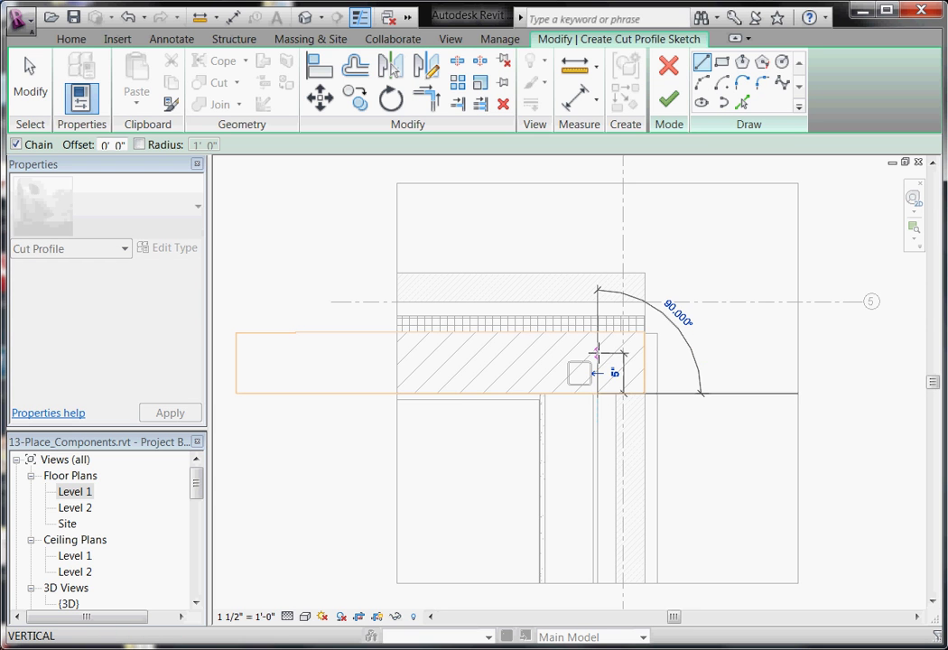
click(596, 354)
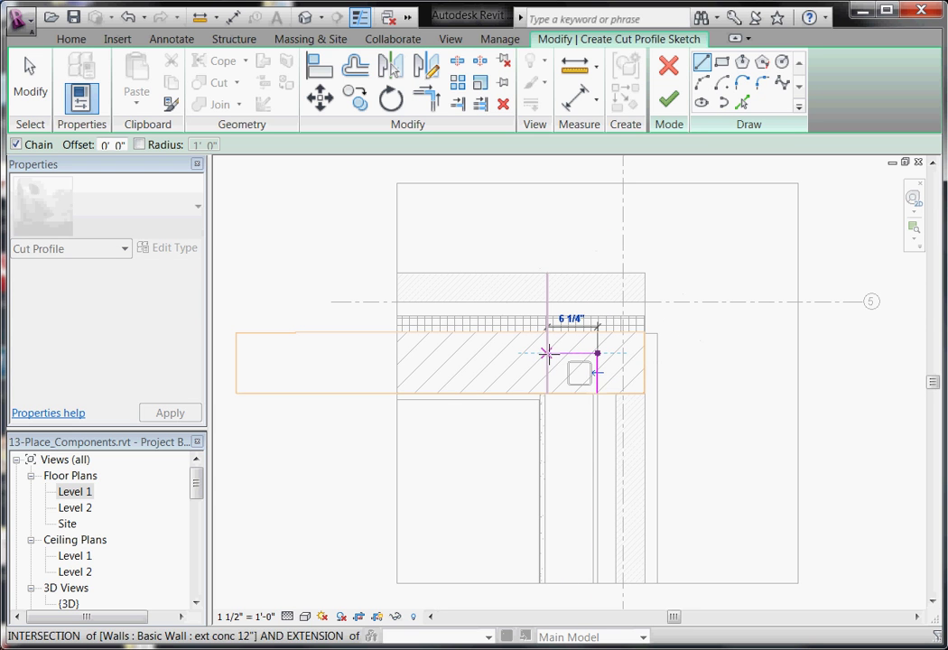
click(546, 354)
click(547, 393)
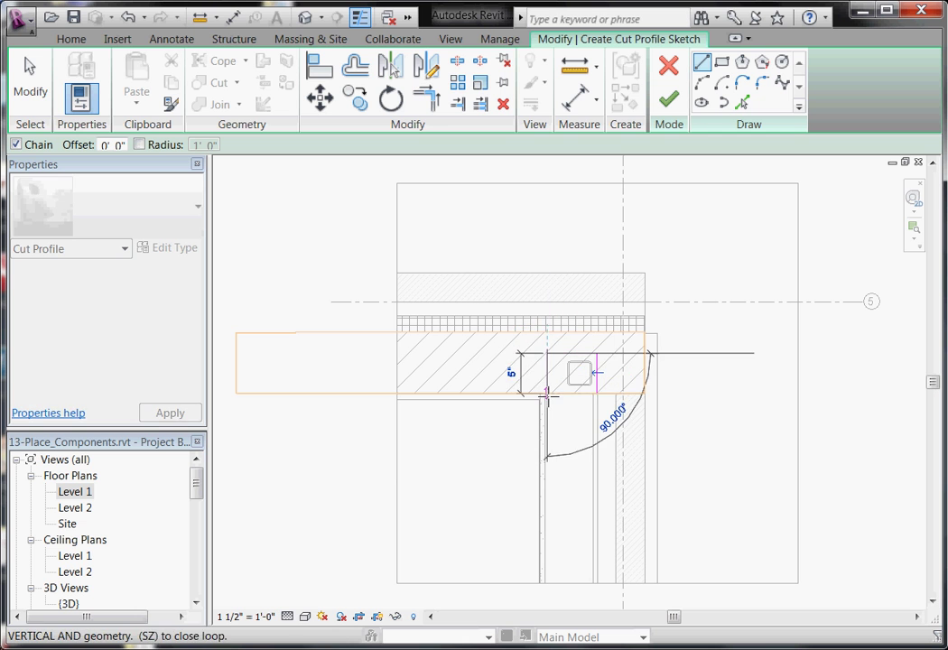
click(669, 100)
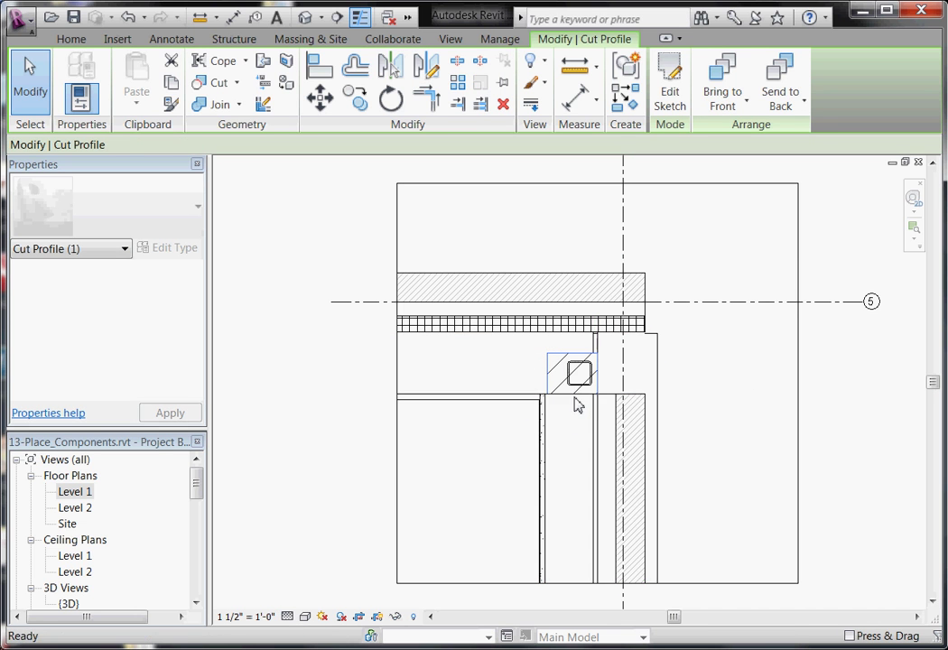
- Flip the kept side of the cut profile sketch so the CMU is removed only around the column, and finish it
click(575, 384)
scroll(595, 381, up, 1)
scroll(596, 381, up, 1)
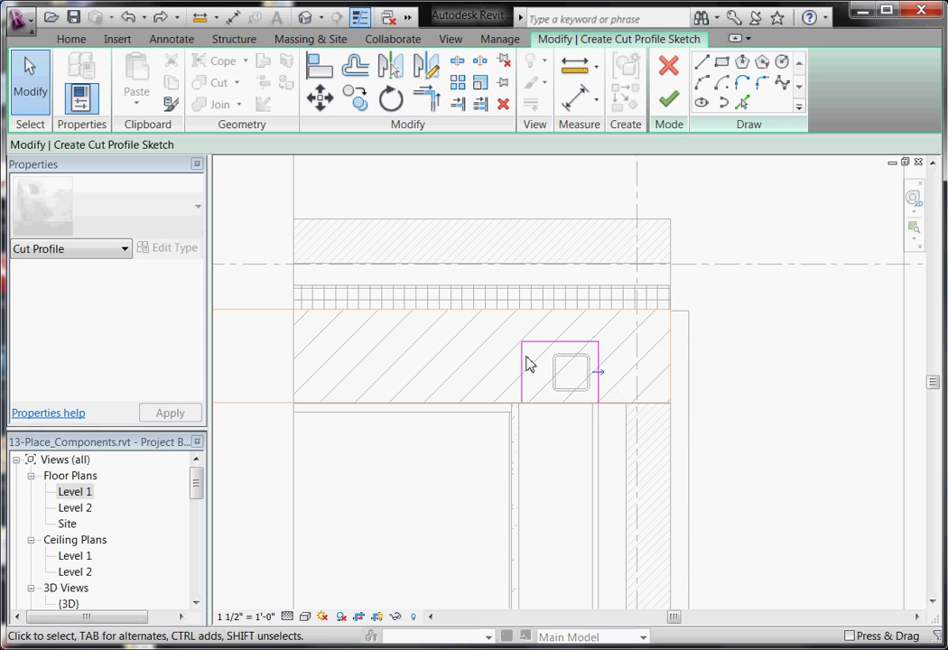
click(669, 99)
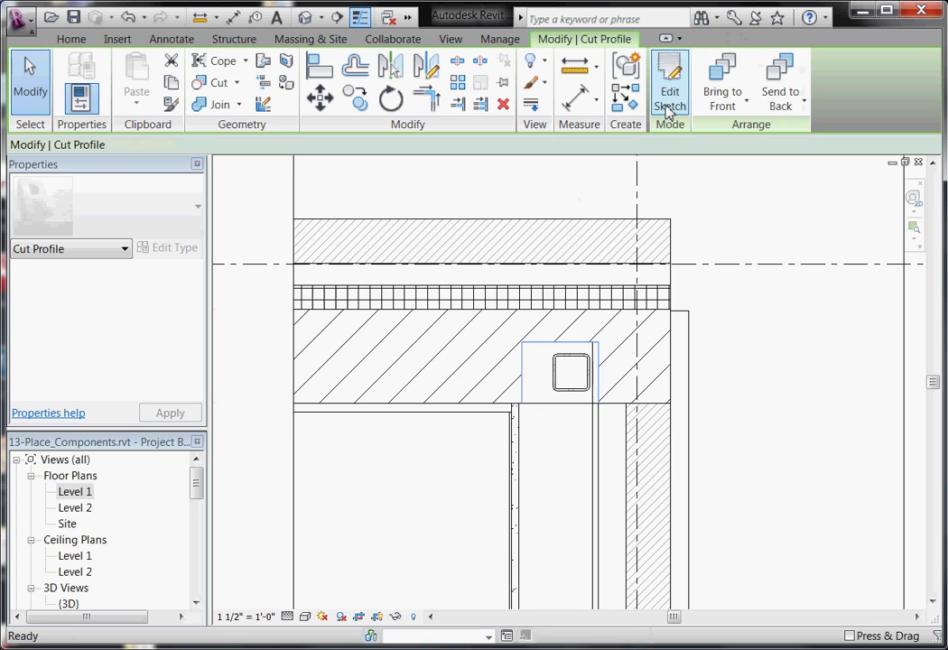
click(444, 479)
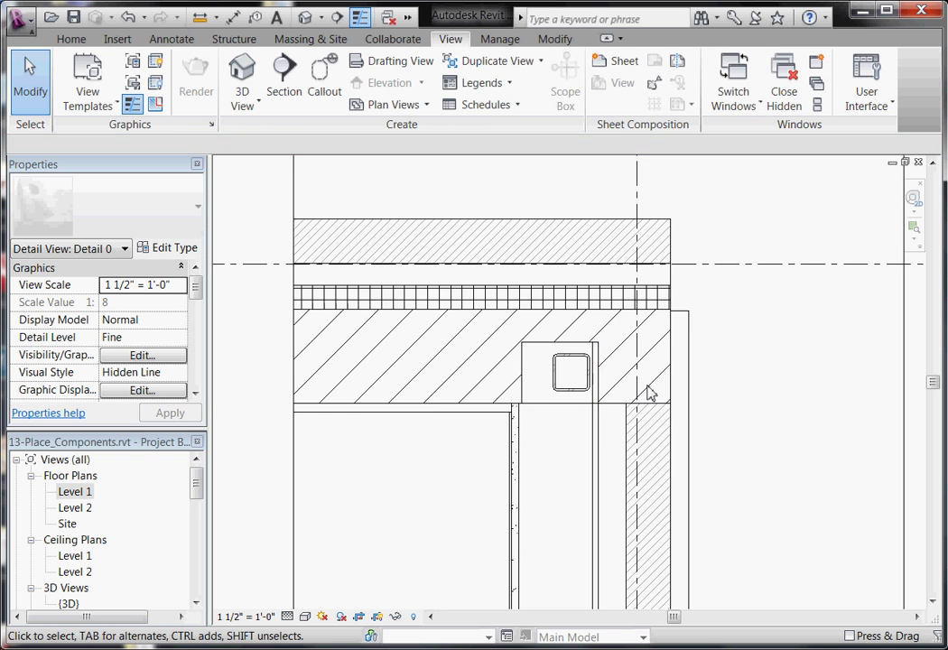
- Try the alternative butt configurations of the corner wall join, returning to the original one
scroll(715, 287, down, 1)
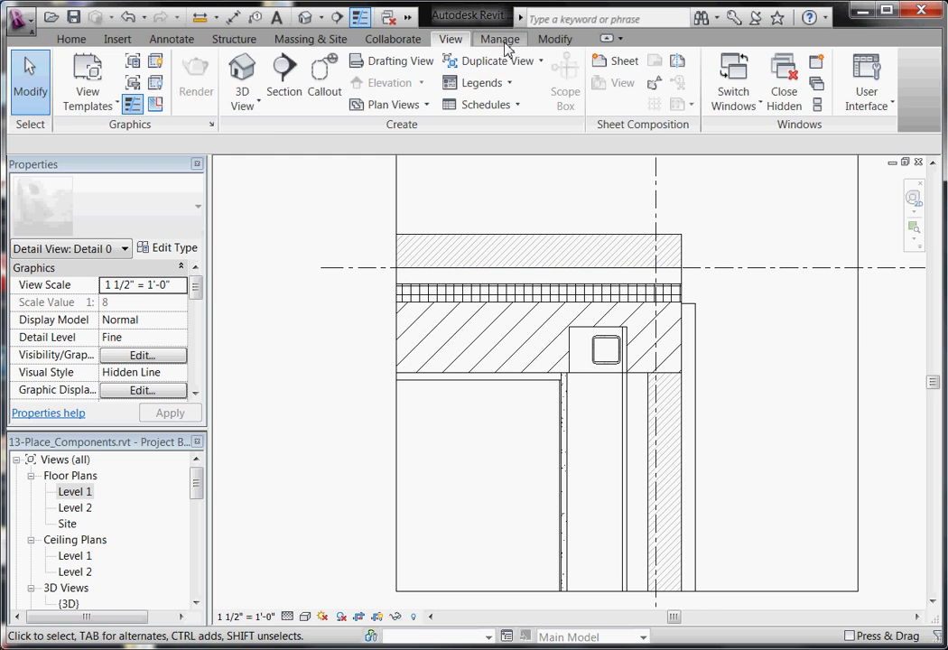
click(558, 42)
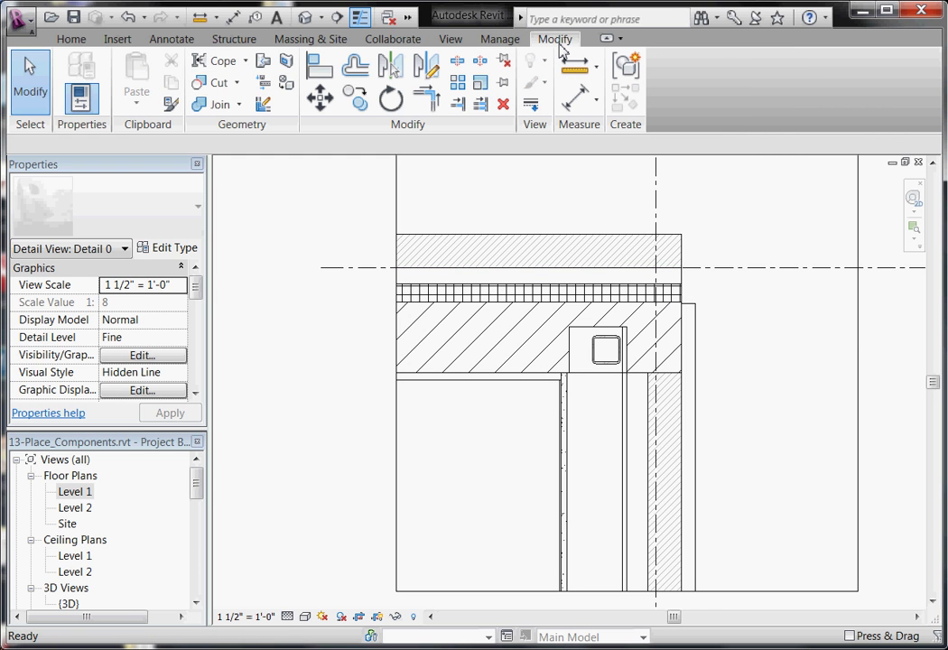
click(260, 105)
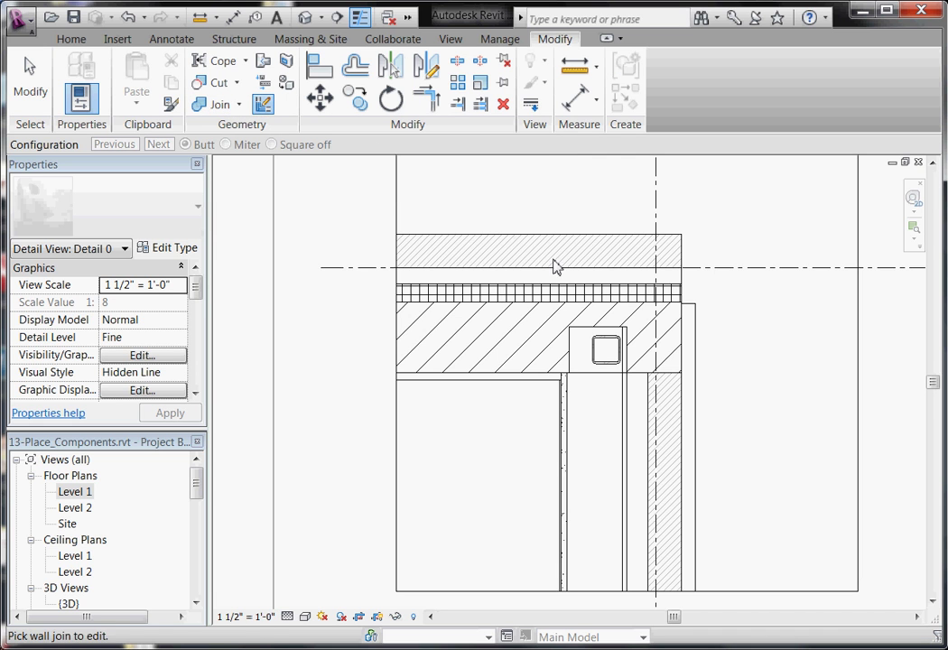
scroll(646, 433, down, 3)
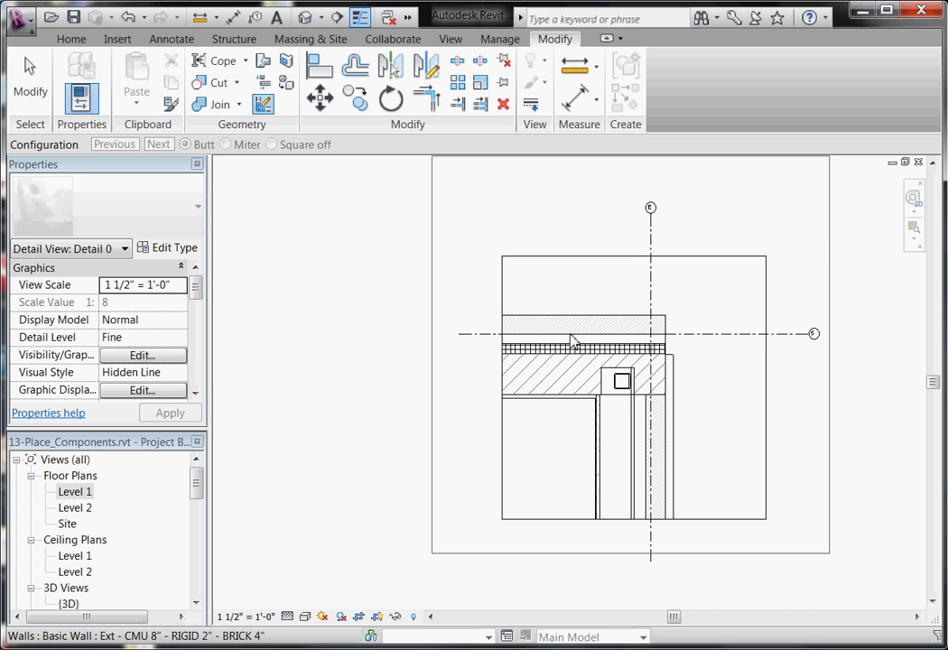
scroll(502, 410, down, 2)
click(594, 389)
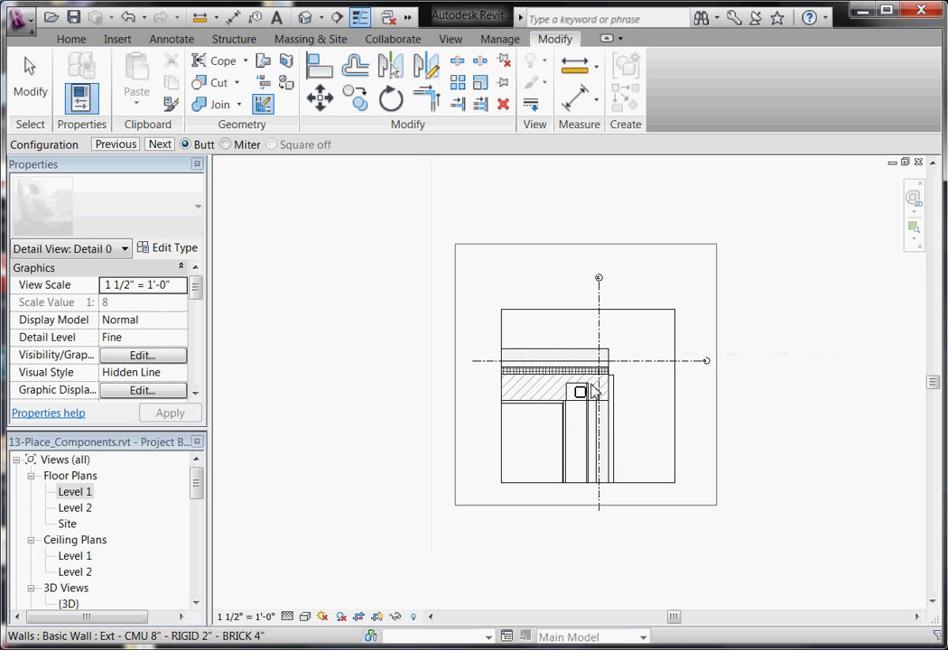
click(159, 144)
click(158, 144)
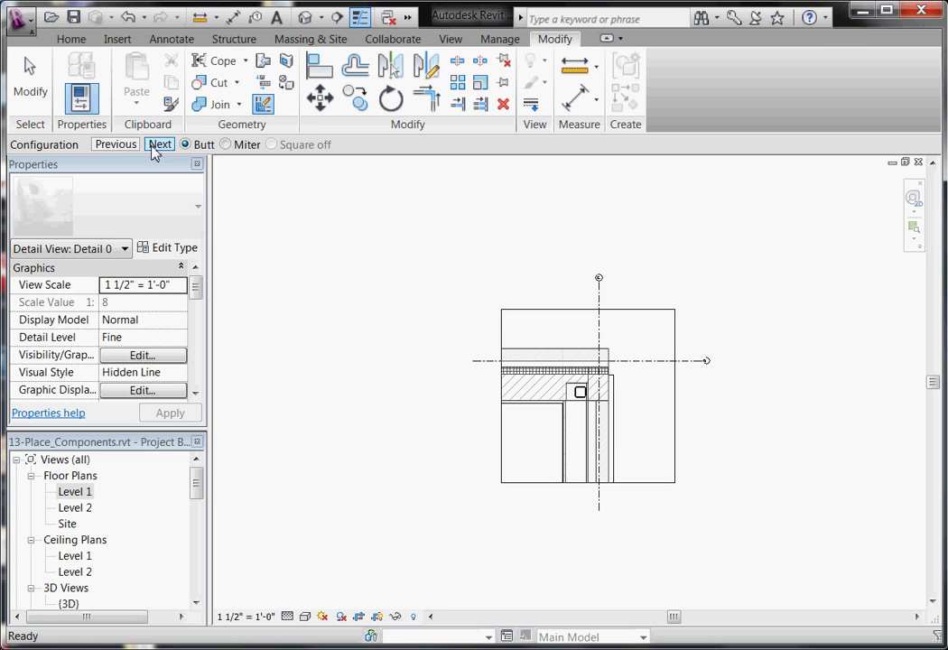
click(159, 144)
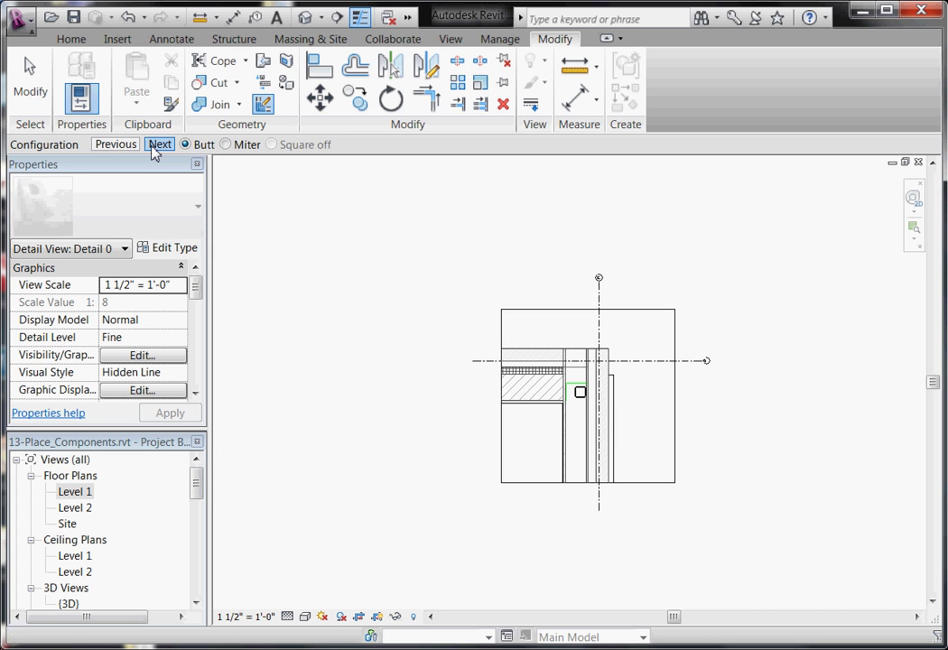
click(159, 144)
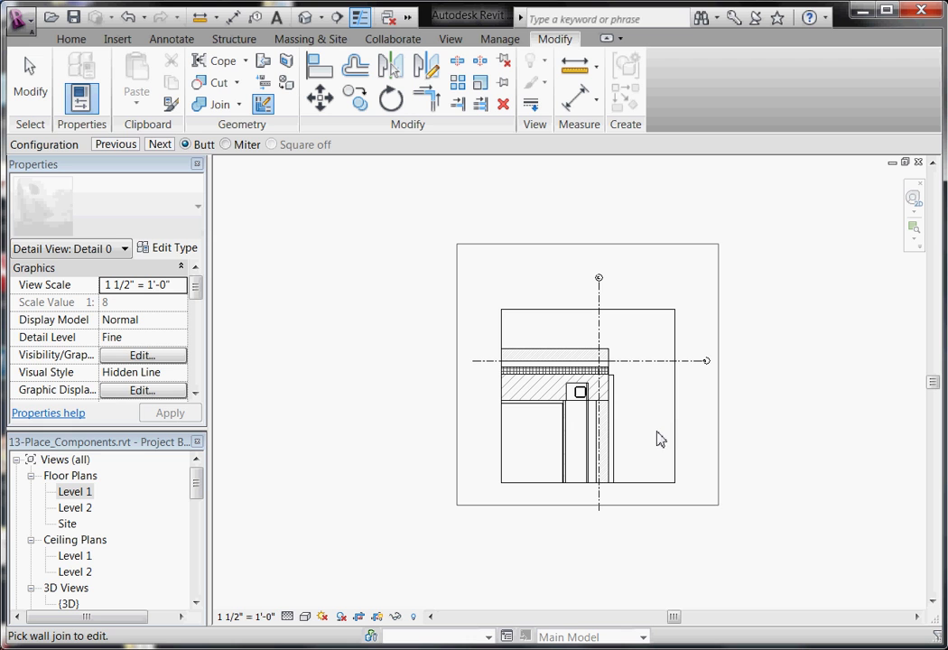
click(697, 441)
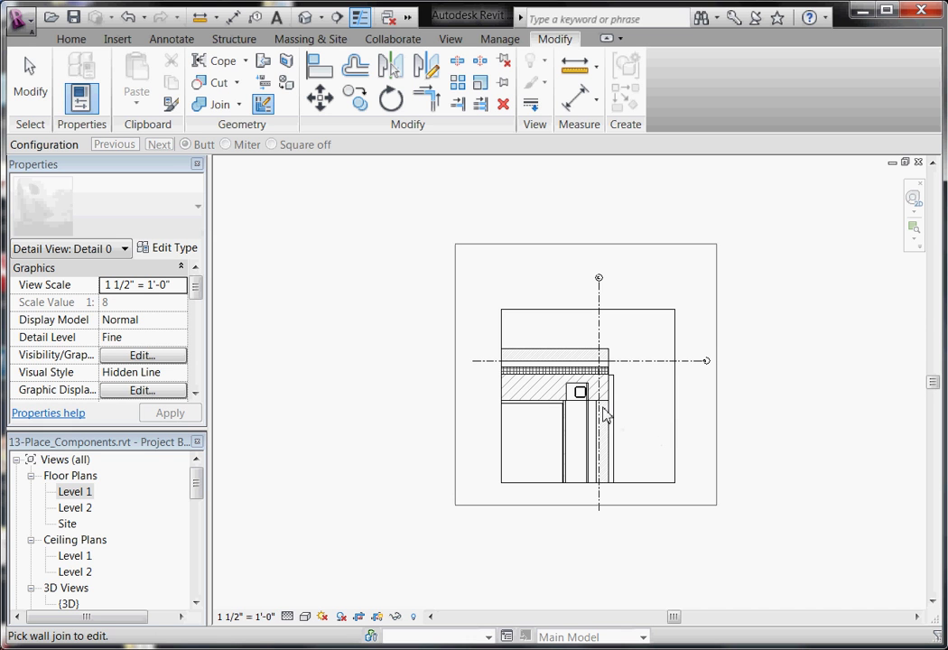
scroll(605, 405, up, 2)
key(Escape)
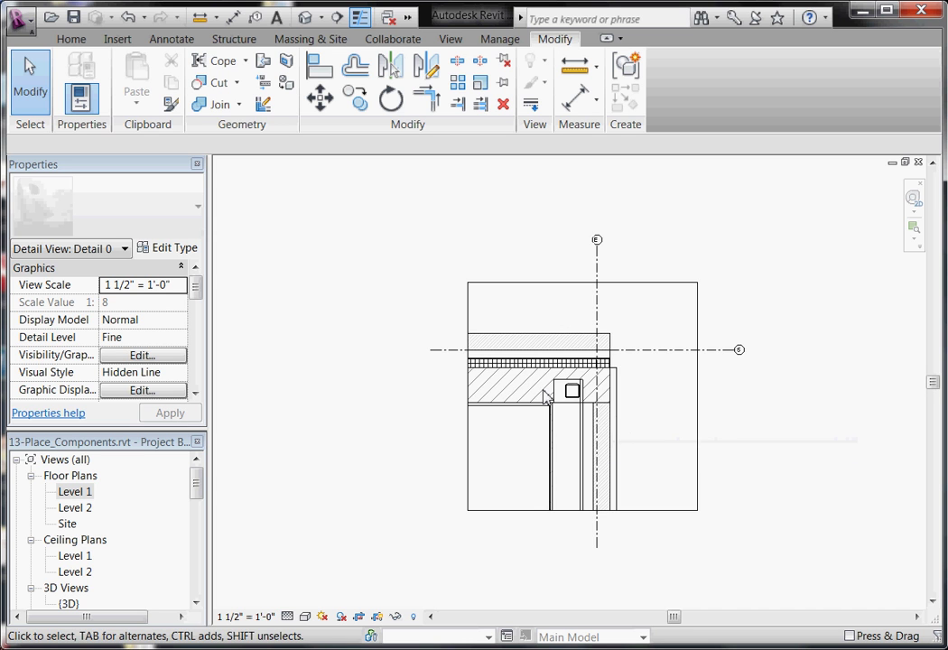
- Turn off the thin lines display in the corner detail and close the detail view to return to the Level 1 floor plan
scroll(558, 392, up, 2)
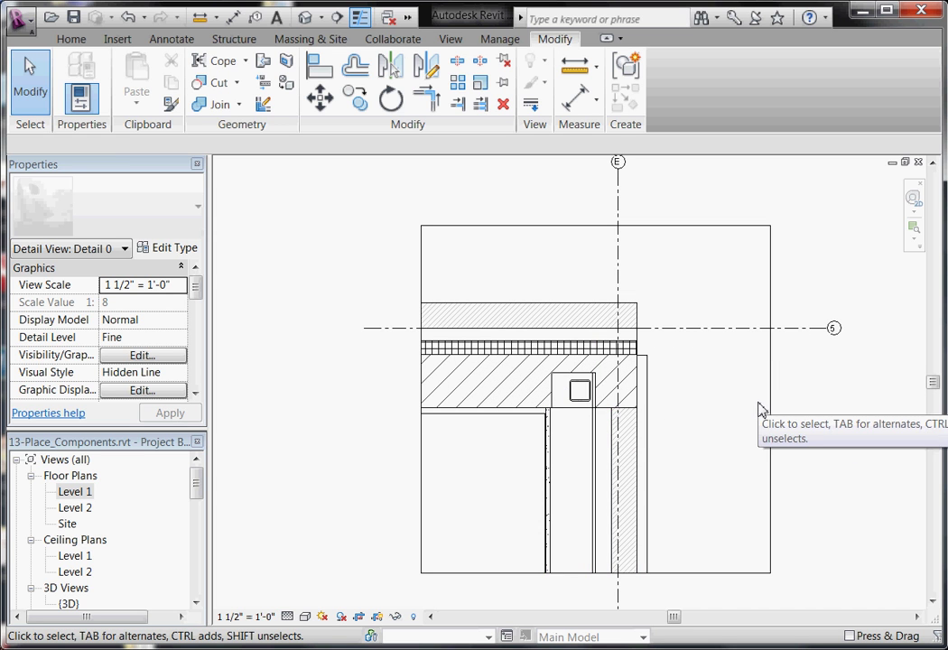
scroll(448, 451, down, 1)
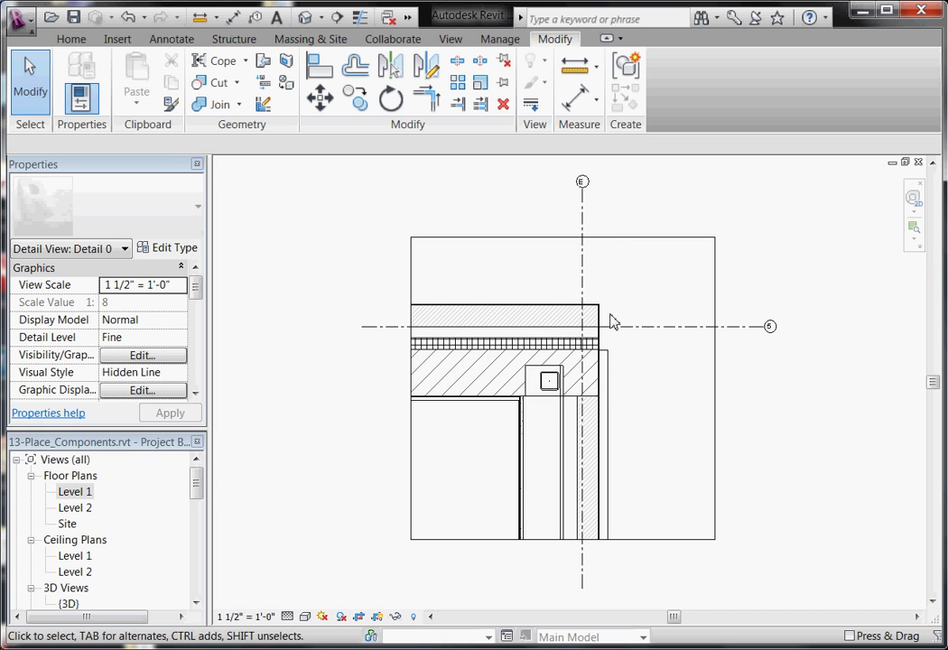
scroll(549, 381, up, 2)
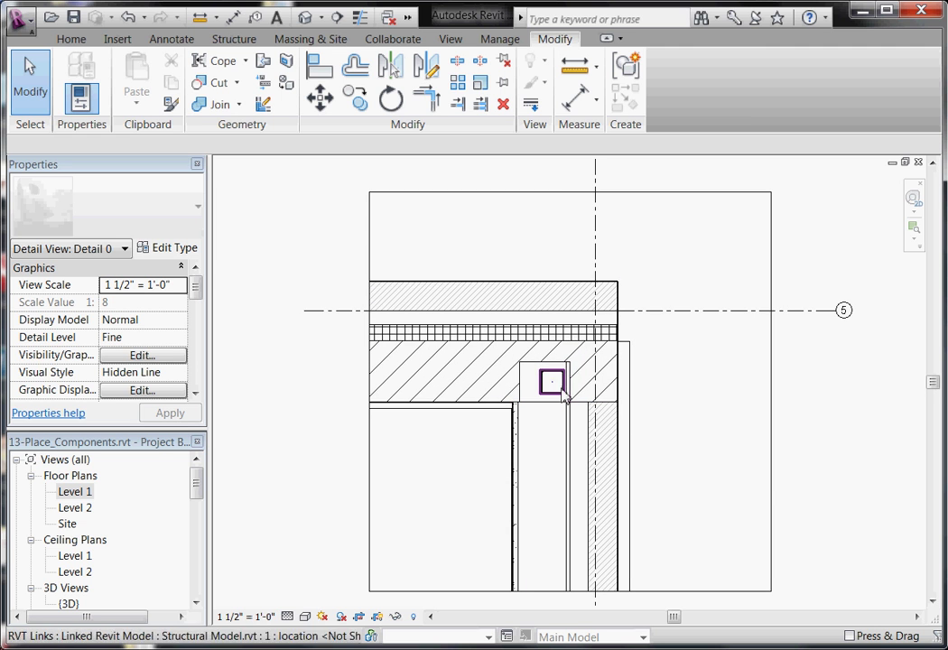
scroll(578, 451, down, 1)
scroll(577, 456, down, 1)
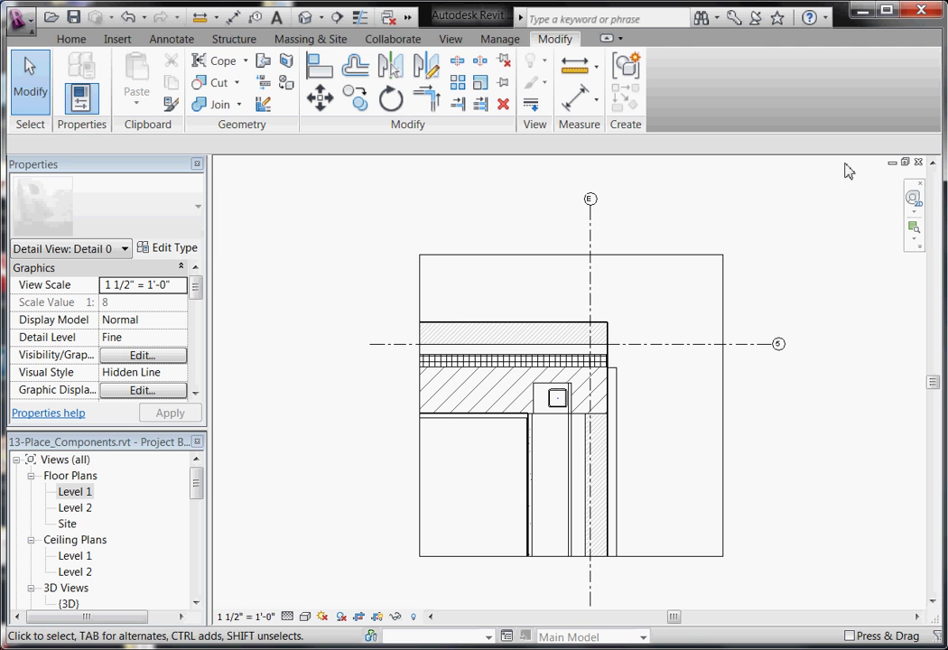
click(918, 162)
- Open the Level 1 plan's Visibility/Graphics Overrides and set the linked Structural Model.rvt display settings to Custom
scroll(596, 354, up, 3)
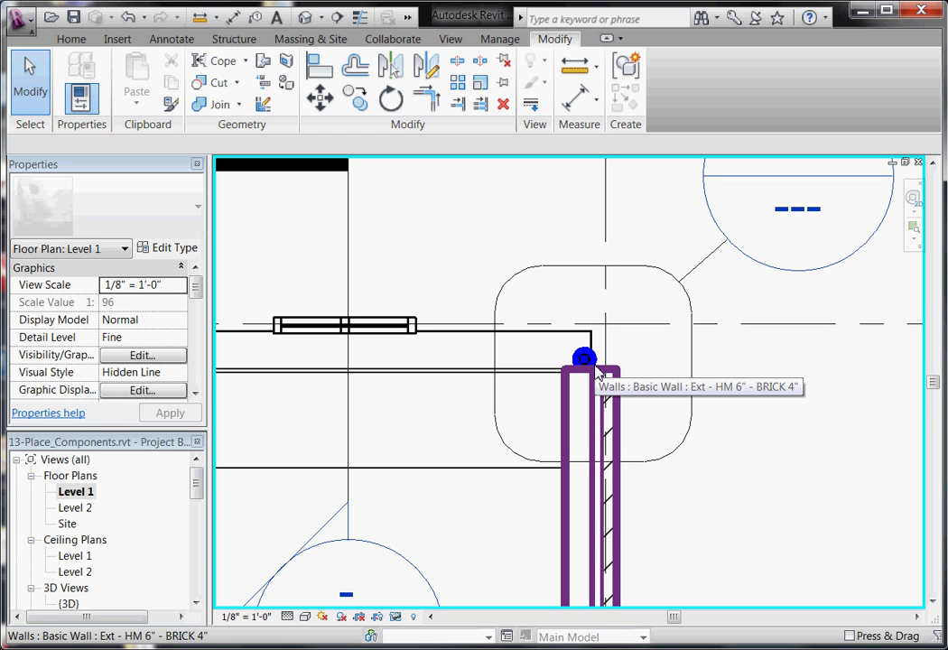
scroll(607, 388, down, 2)
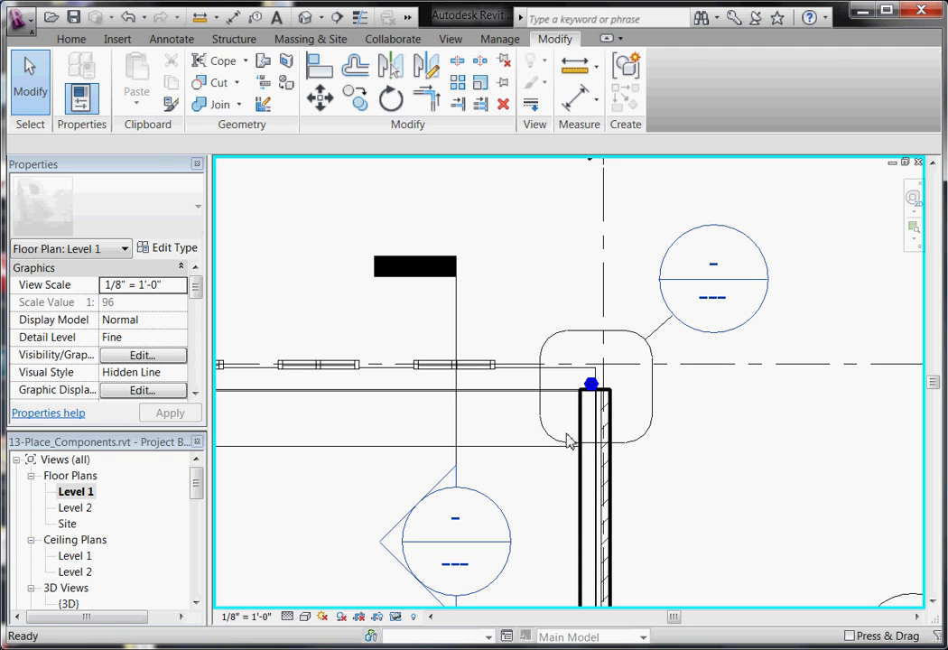
key(v)
key(g)
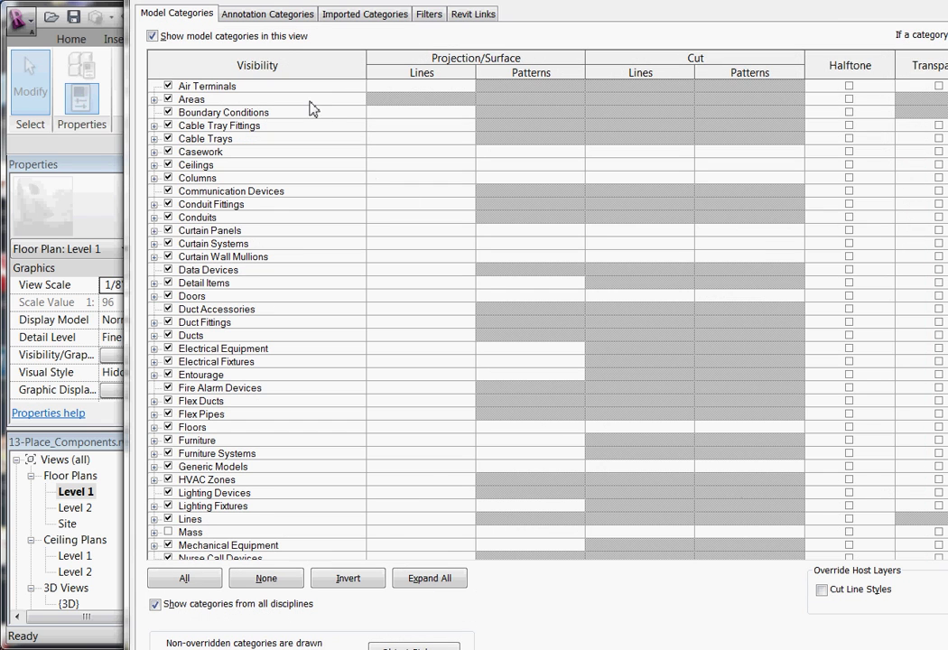
click(466, 16)
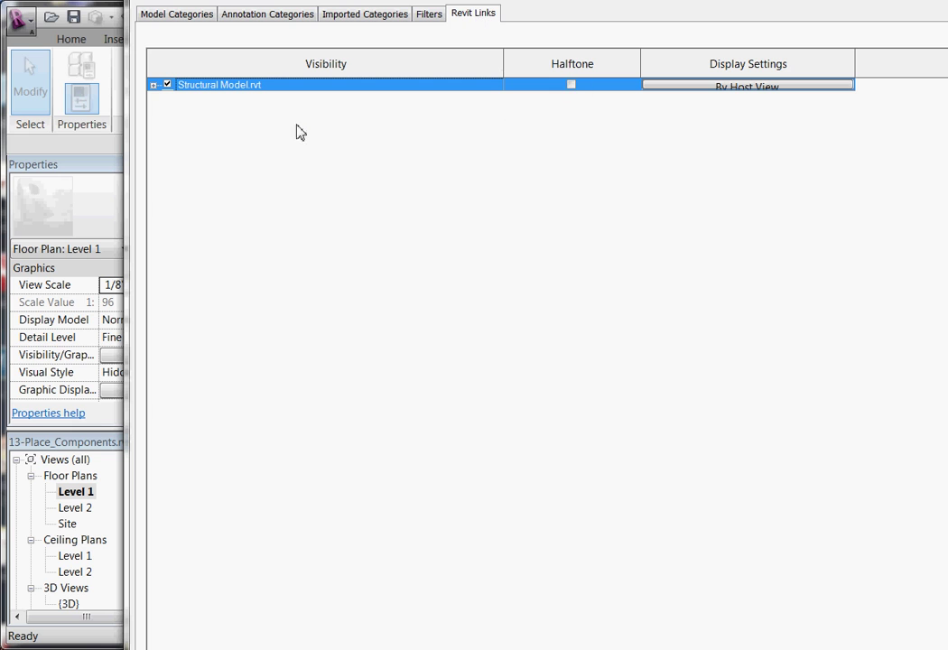
click(707, 87)
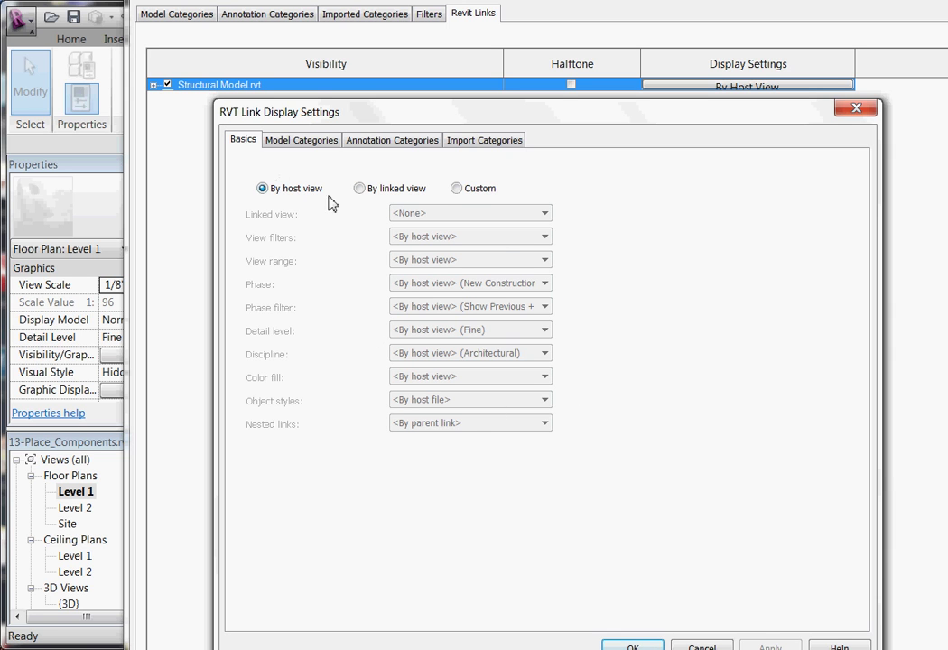
click(457, 191)
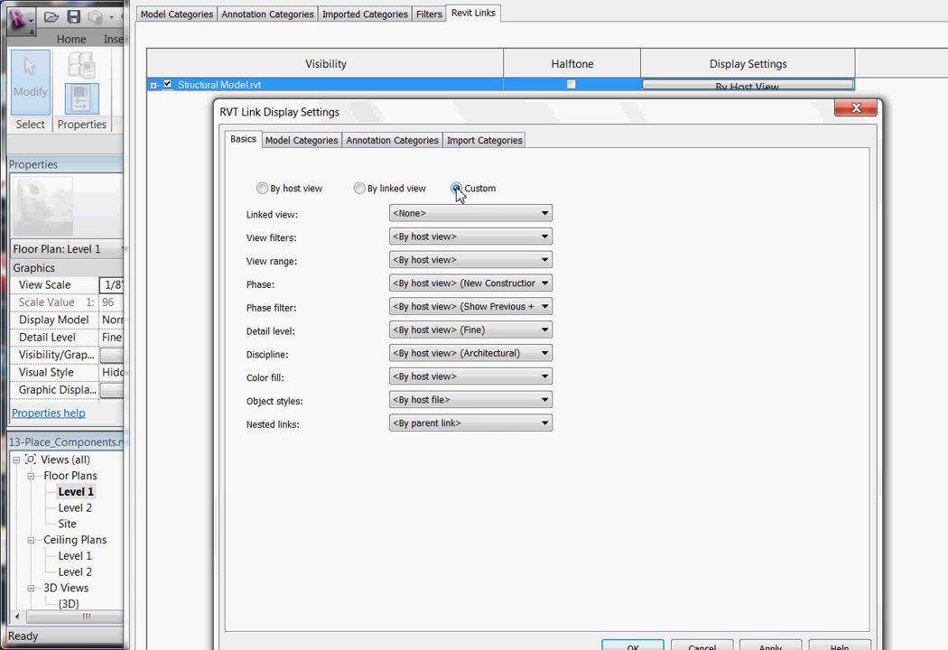
- Set the linked structural model's model categories to Custom so they can be overridden
click(303, 140)
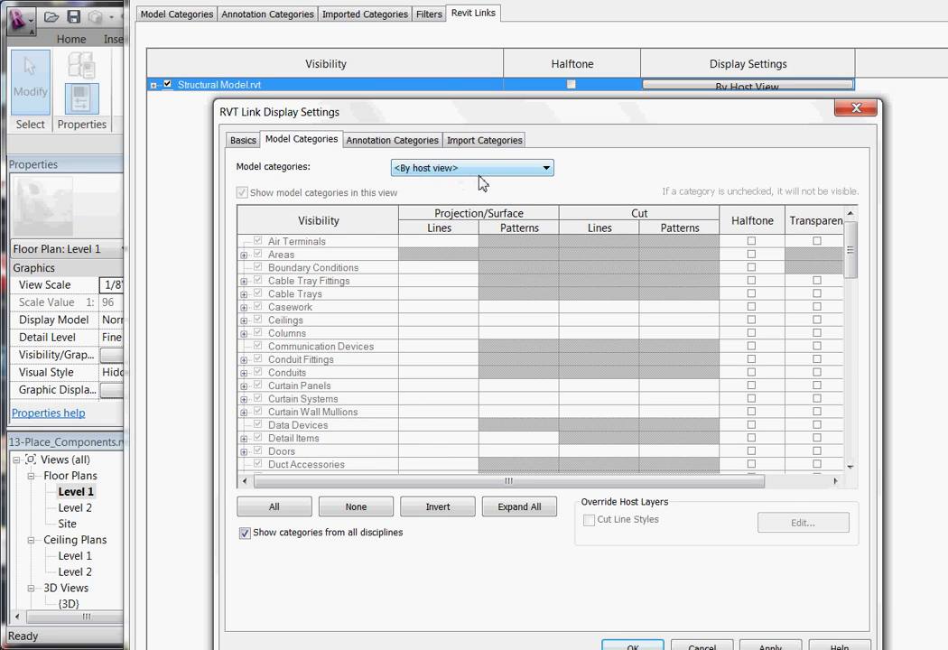
click(545, 169)
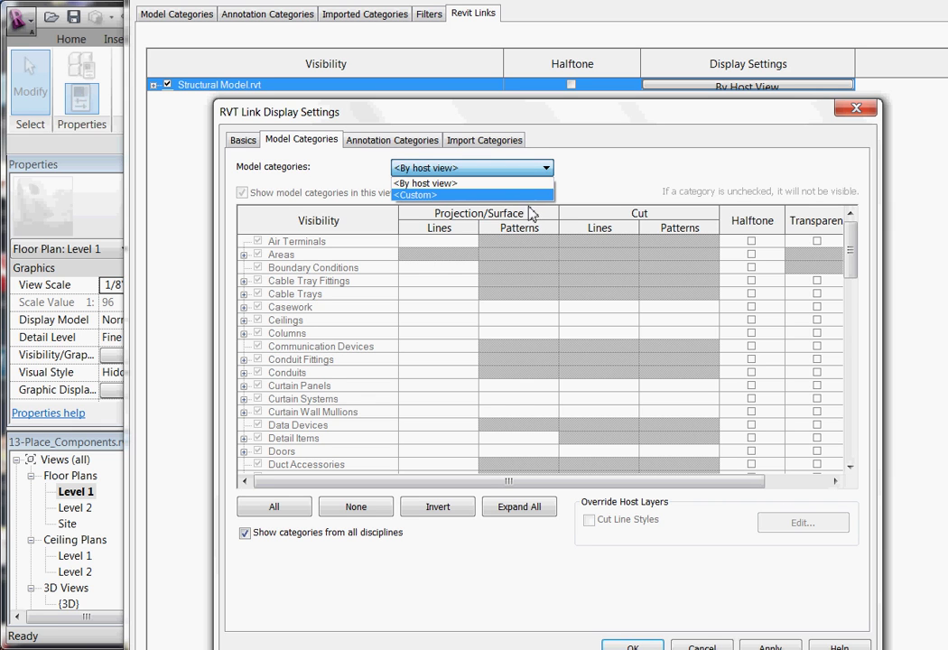
click(532, 195)
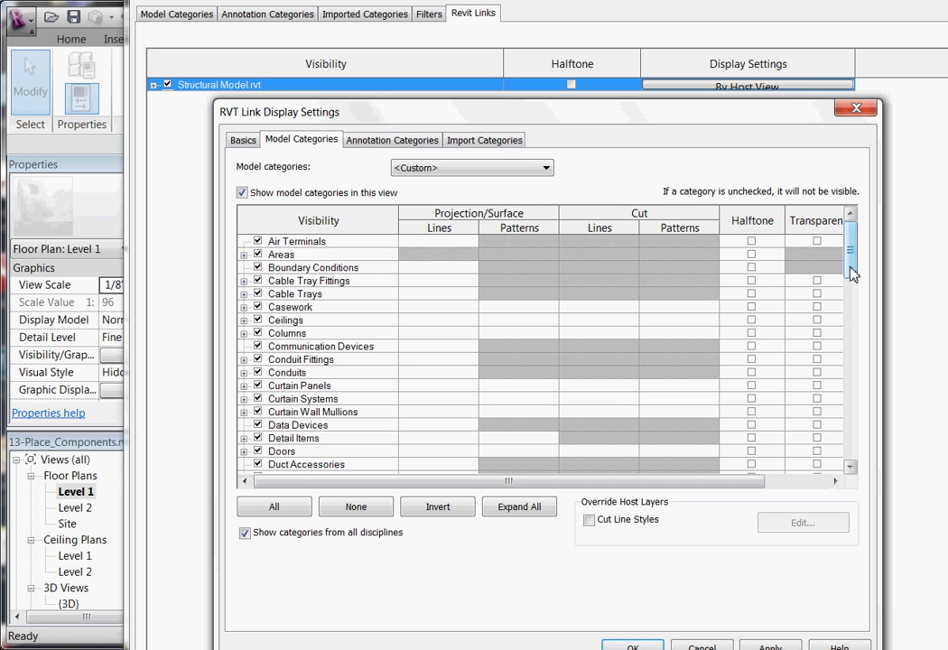
- Hide the link's Structural Columns subcategories Analytical Model, Hidden Faces, Hidden Lines and Rigid Links, and apply the overrides to the plan
drag(851, 274, 853, 317)
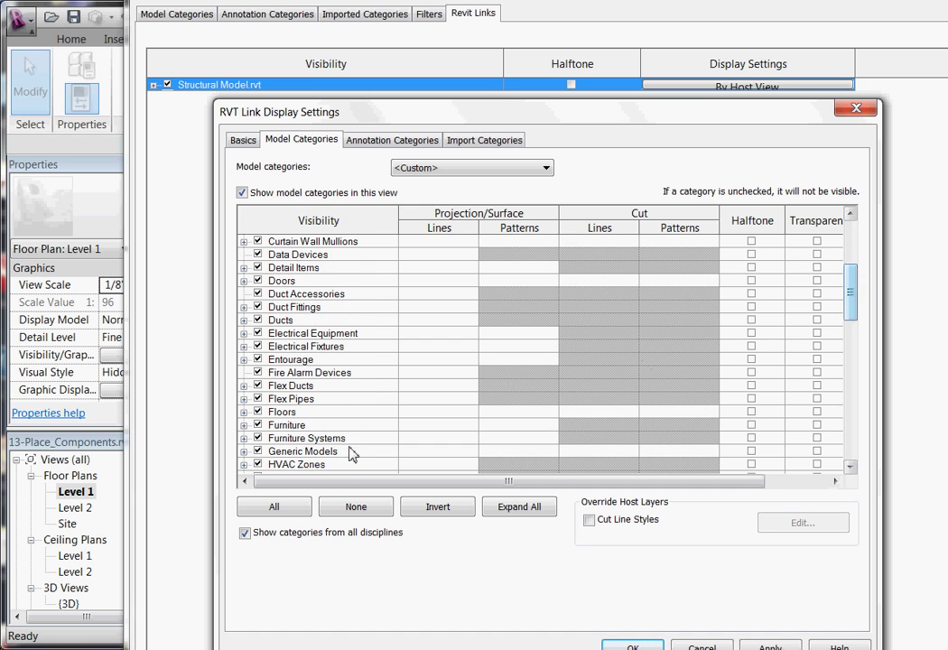
click(245, 534)
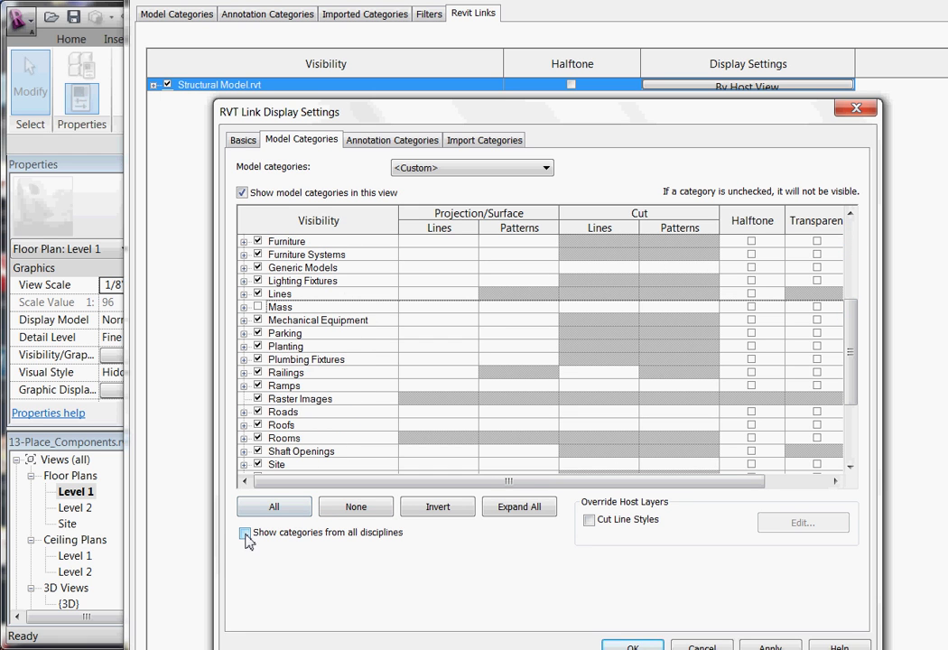
click(245, 533)
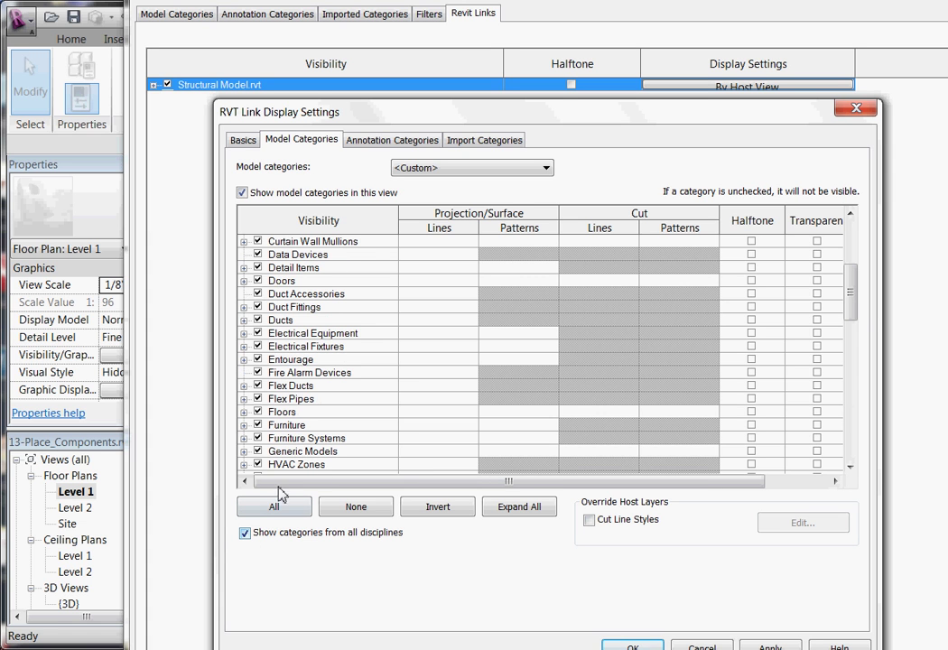
drag(850, 294, 838, 425)
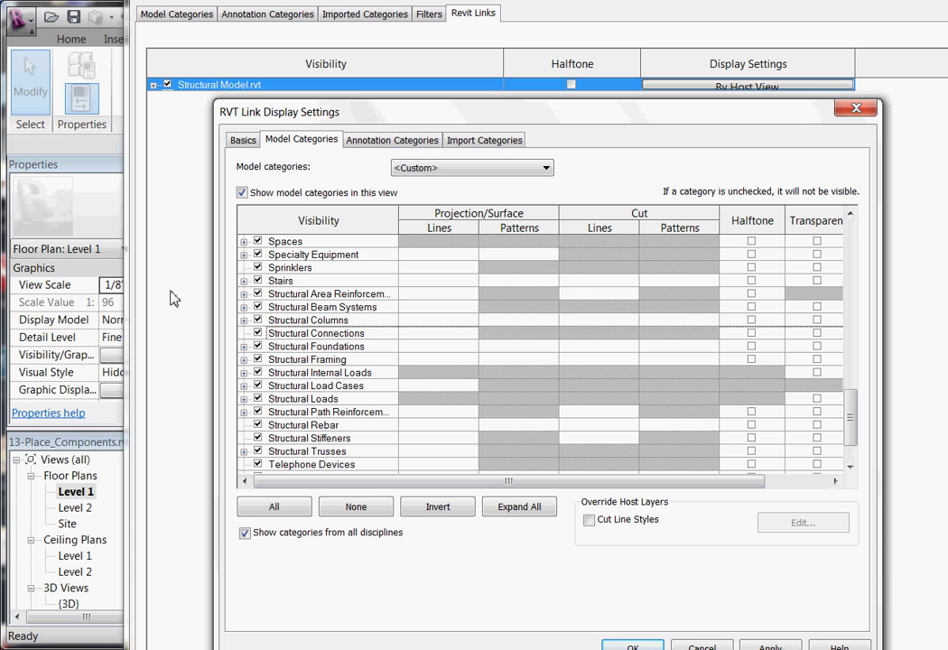
click(244, 321)
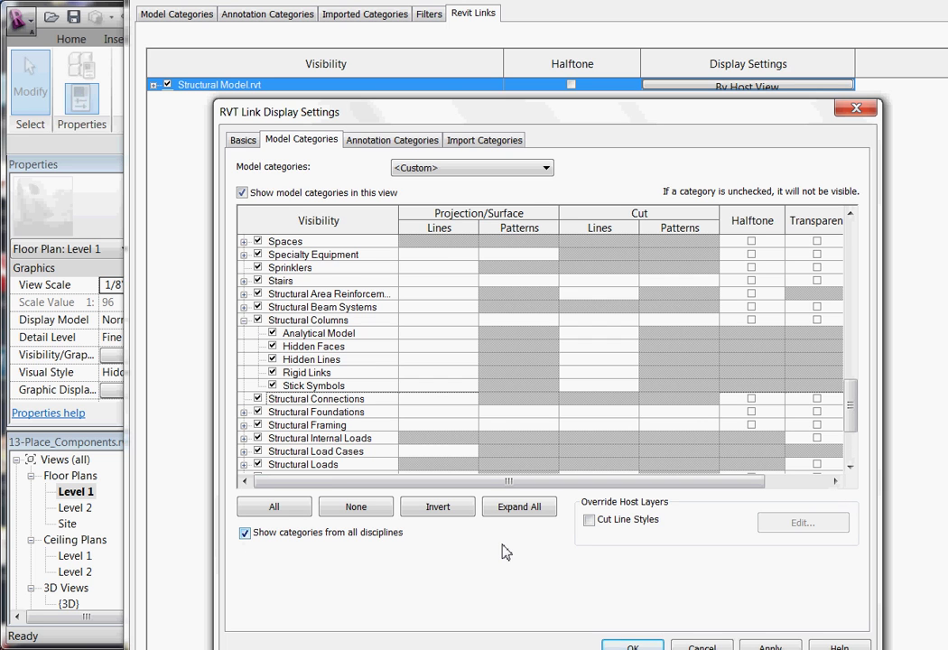
click(272, 333)
click(272, 346)
click(272, 359)
click(272, 372)
click(632, 646)
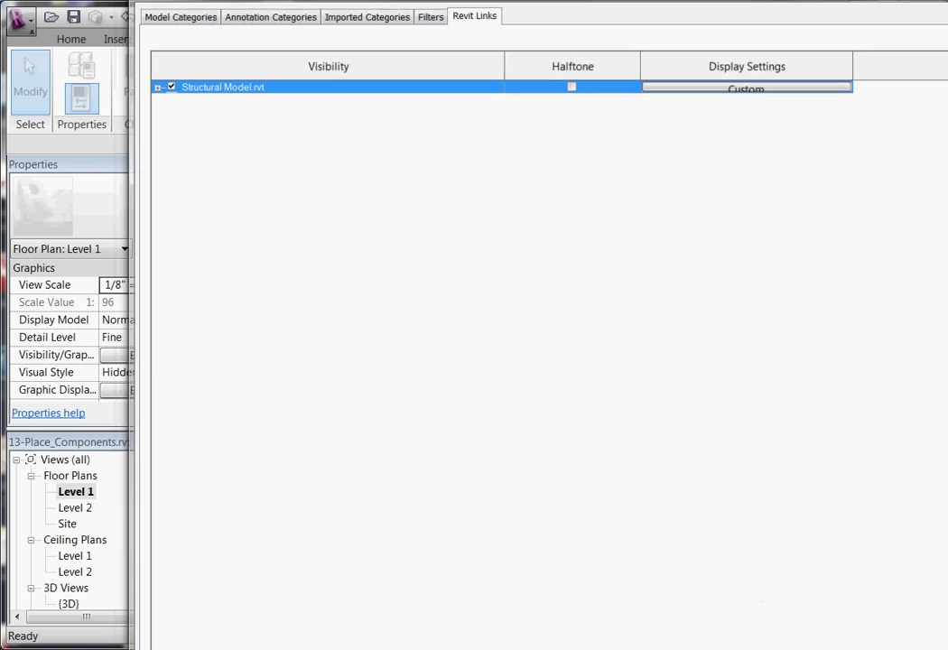
key(Return)
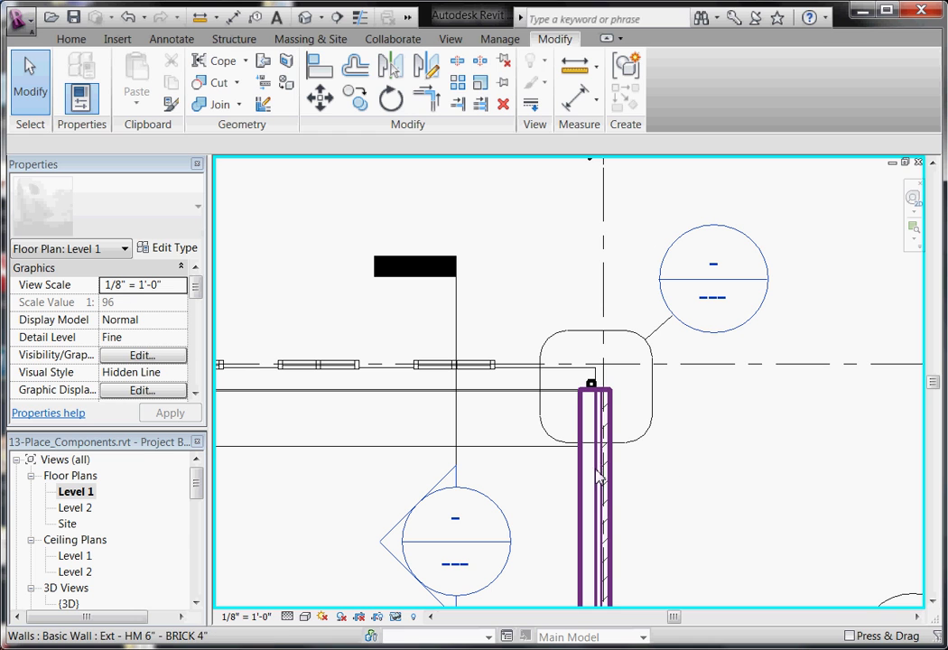